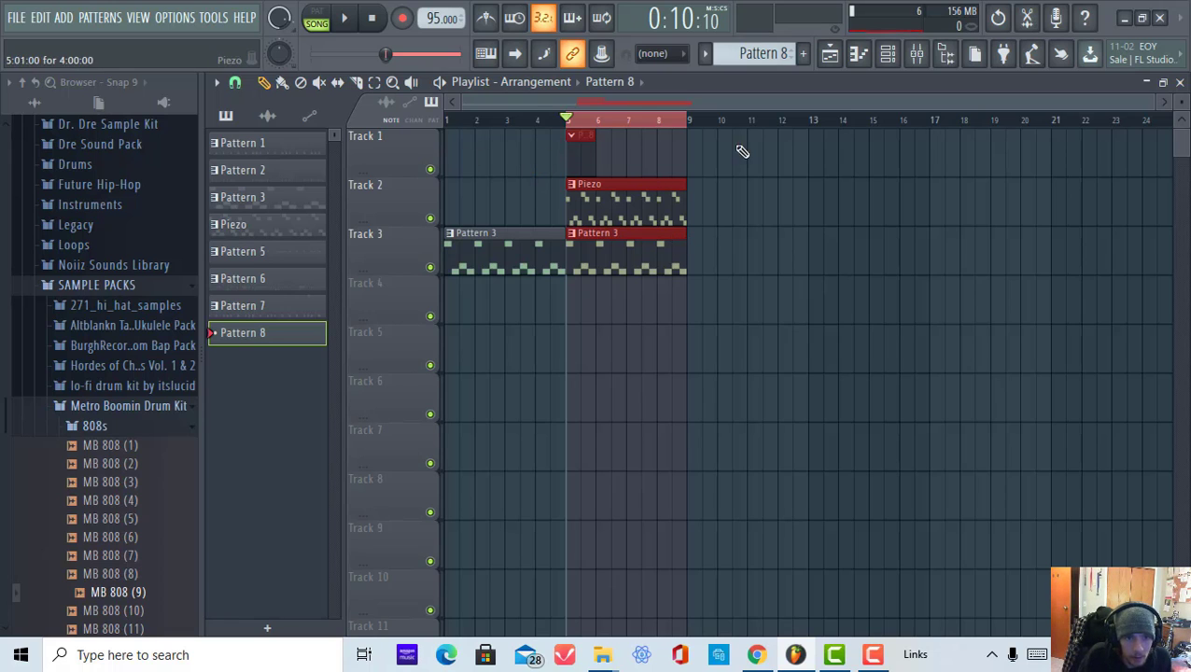
- In Pattern 8, fill MB Hi Hat (3) on every 2 steps across two bars, with extra hits on steps 10 and 24
left_click(887, 54)
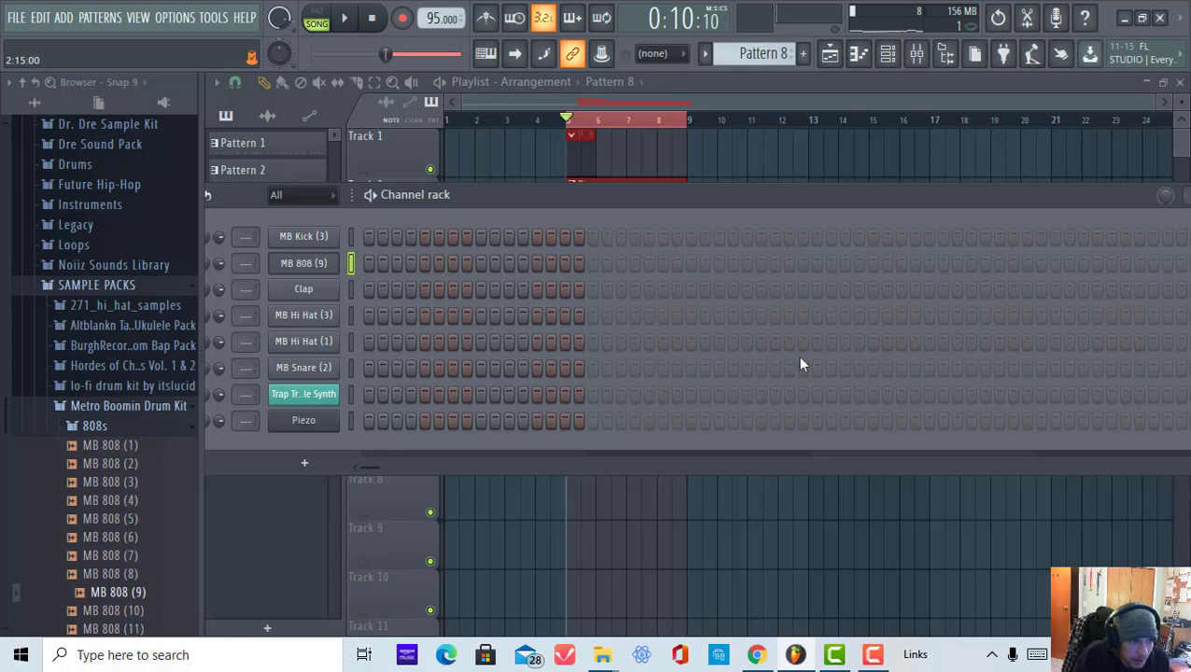
left_click(594, 317)
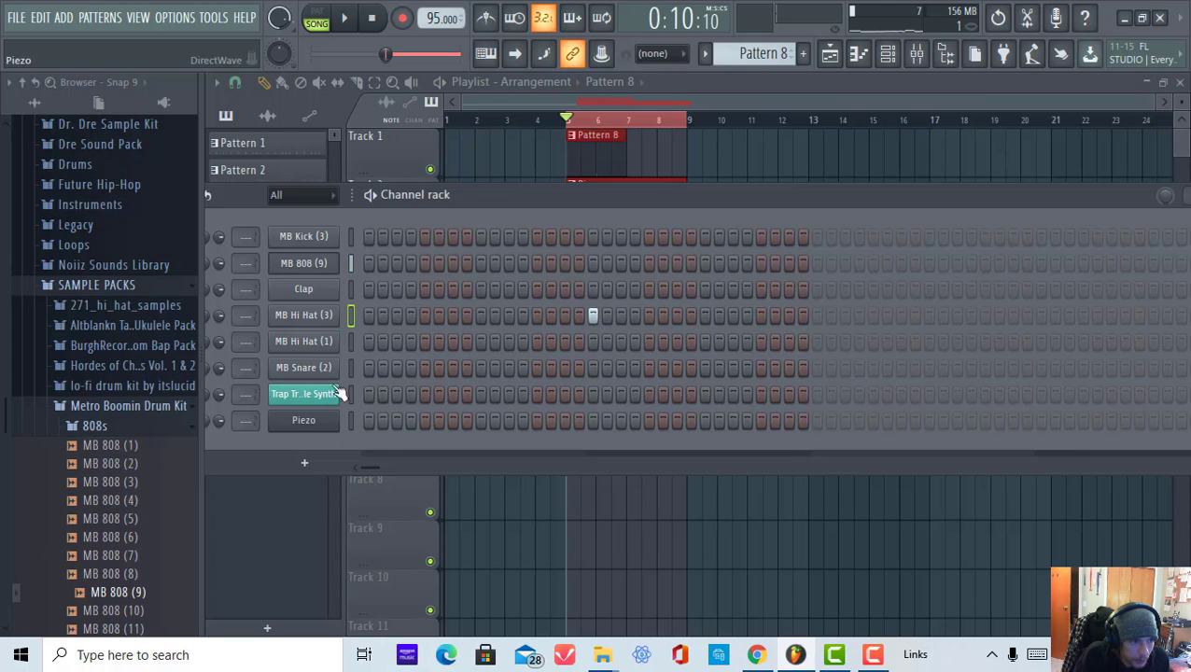
right_click(326, 321)
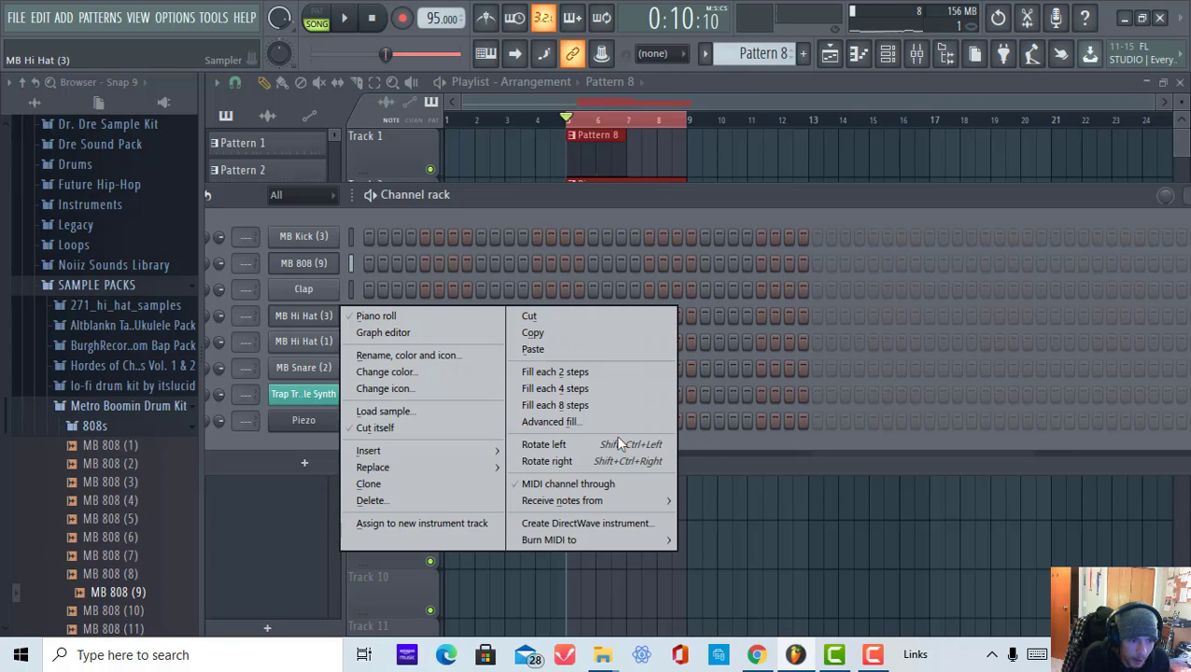
left_click(607, 373)
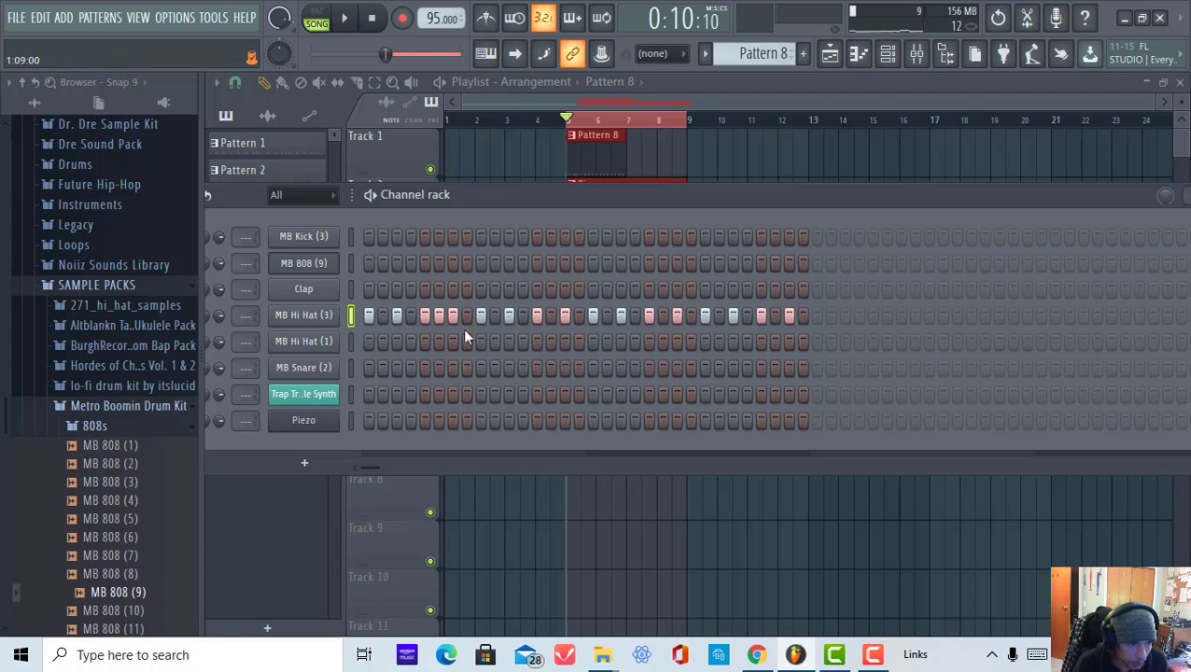
left_click(438, 317)
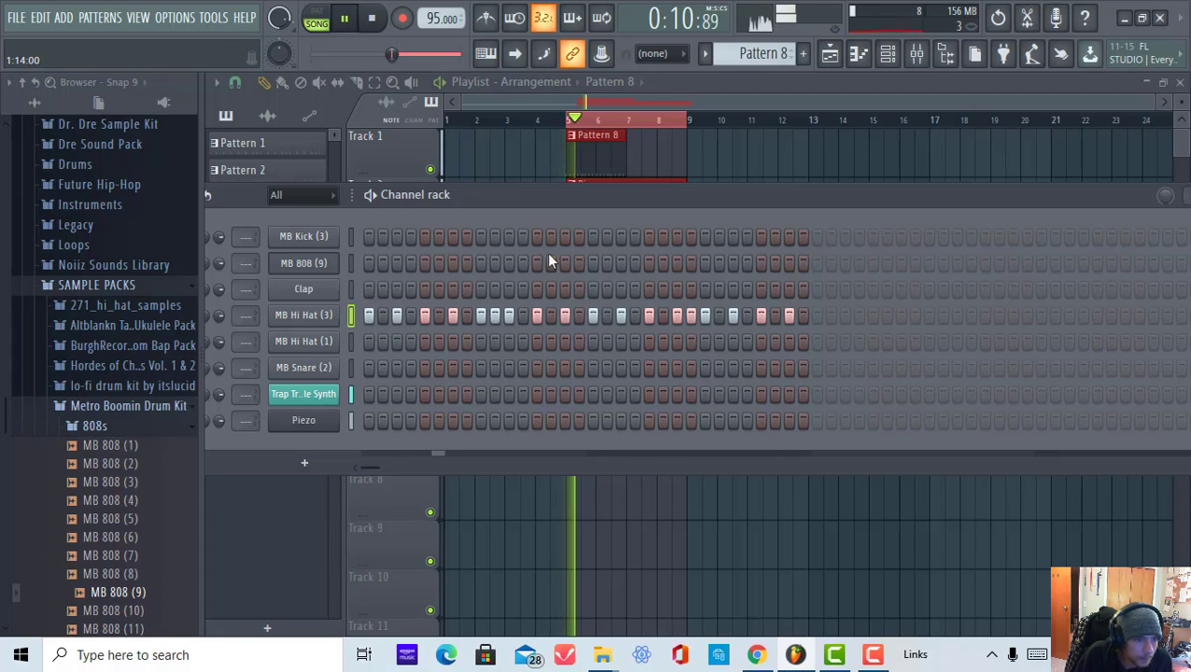
- Open the MB Hi Hat (3) steps as piano roll notes, and limit the playlist's loop selection to the Pattern 8 clip, bars 5 to 7
right_click(326, 317)
left_click(435, 318)
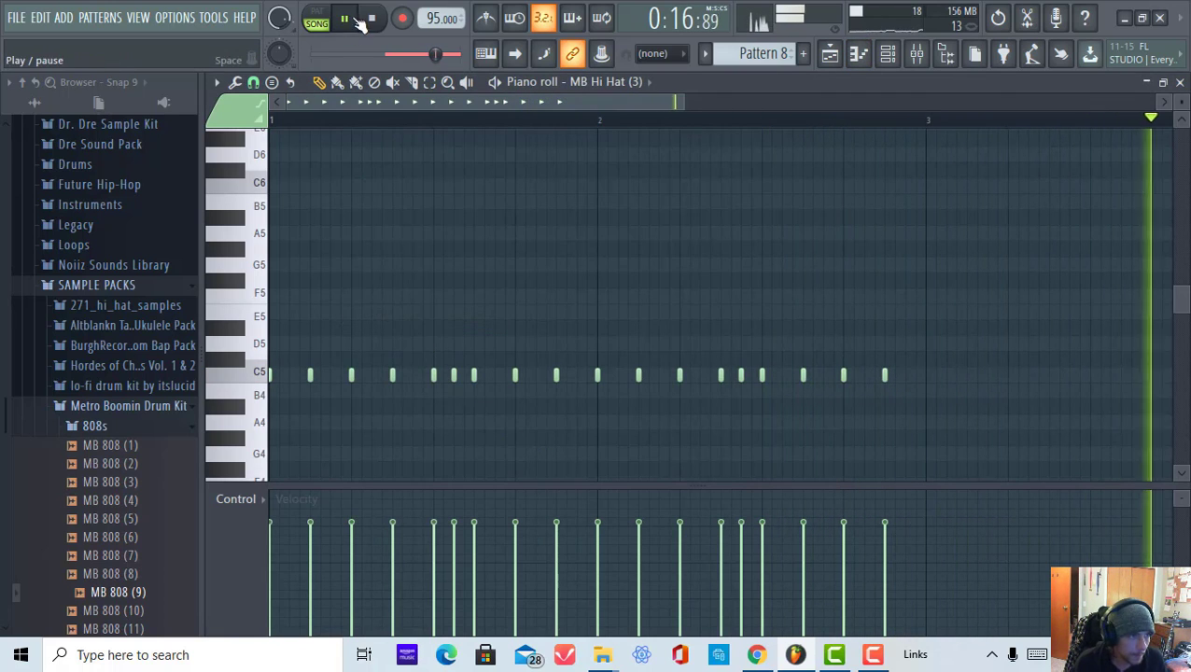
left_click(856, 59)
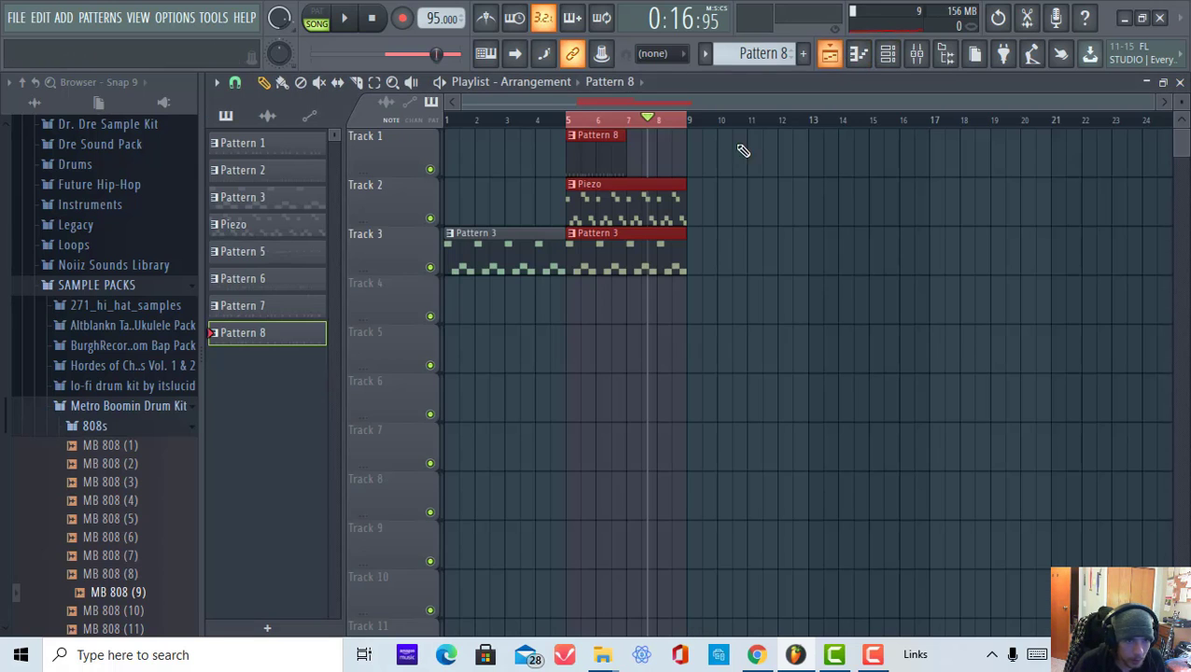
left_click(631, 124, "ctrl")
scroll(632, 124, "up", 5)
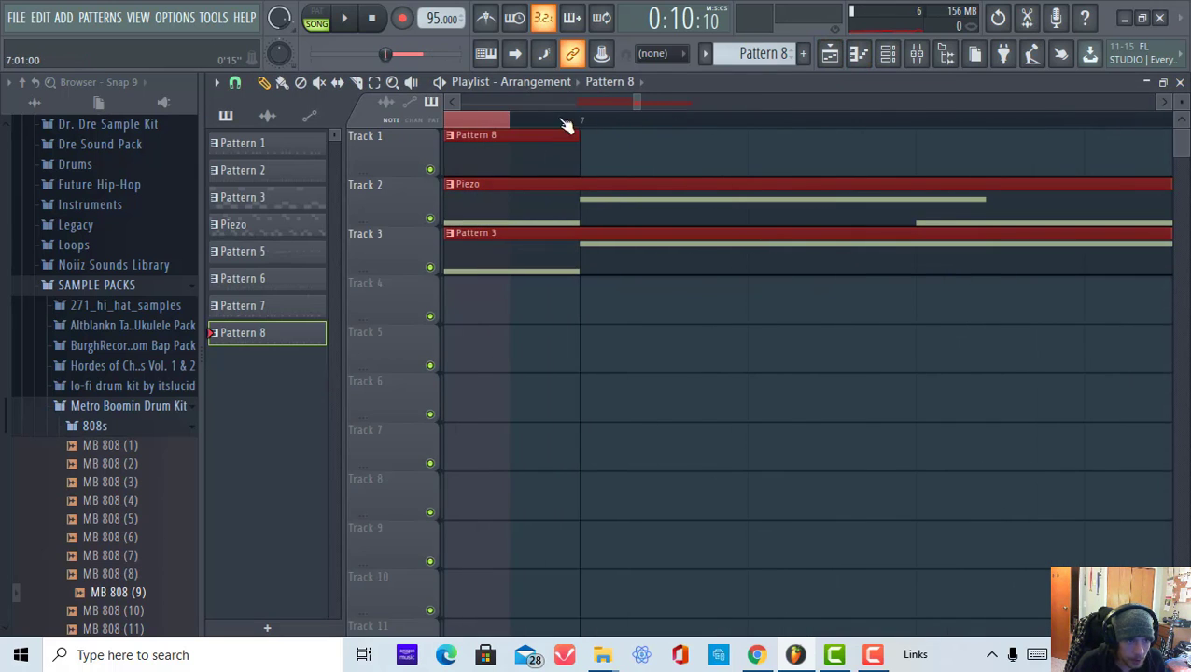
scroll(585, 126, "down", 5)
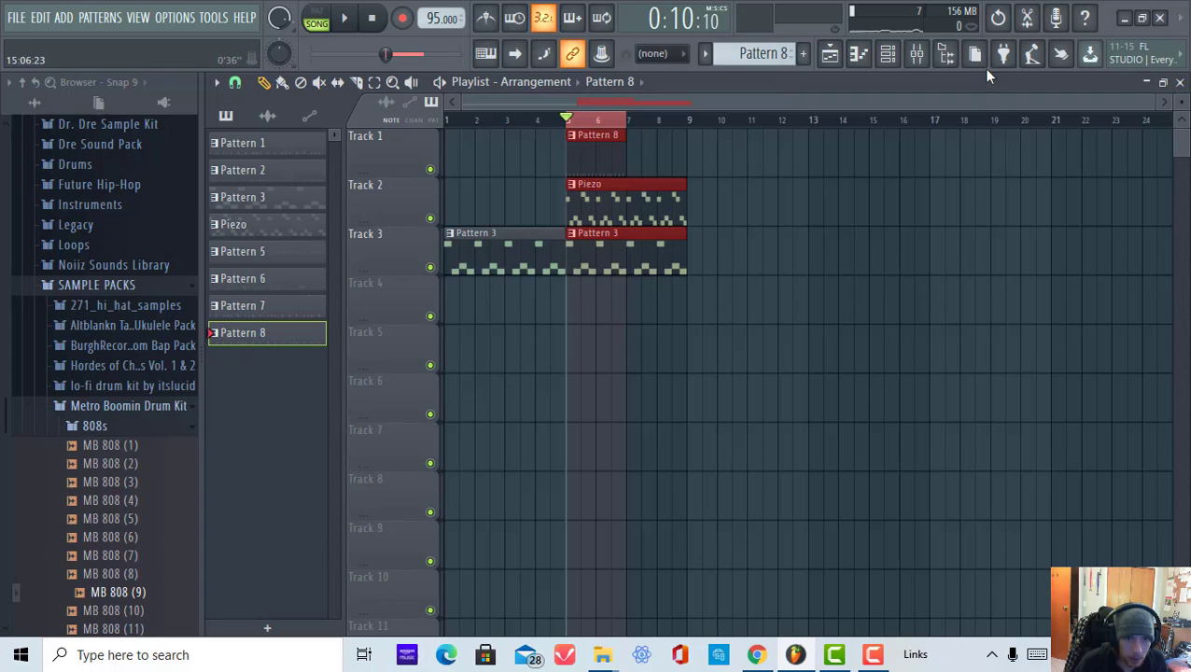
- Set the piano roll snap to 1/4 step and chop a two-step A4 note placed at step 9 of bar 1
left_click(860, 57)
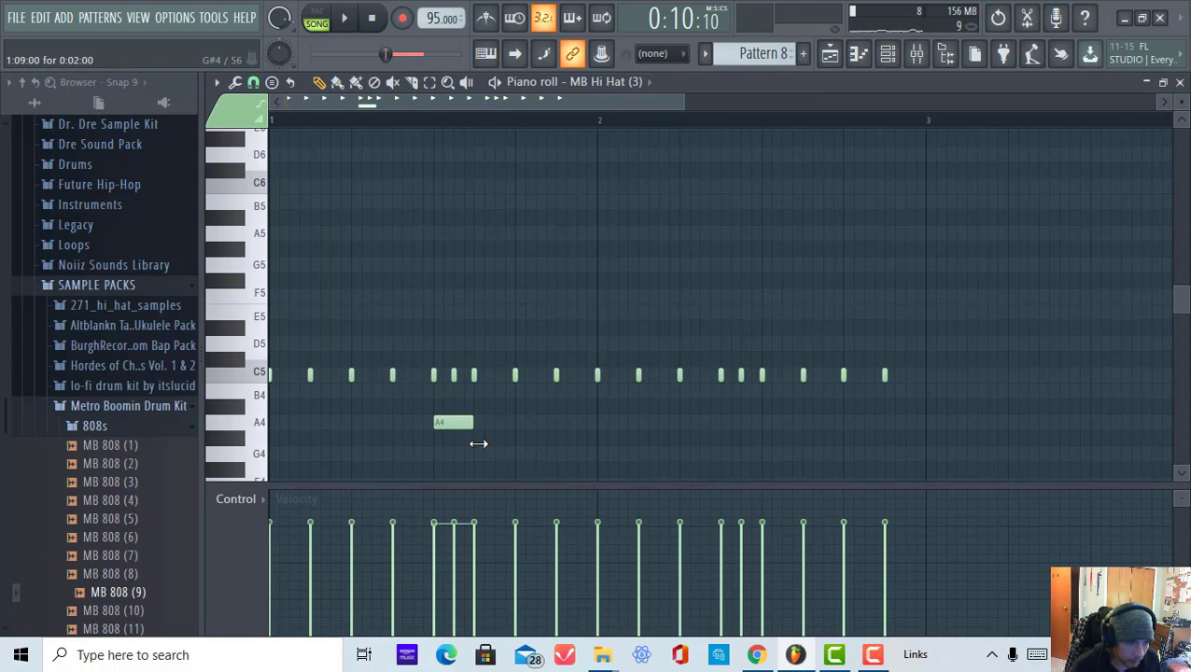
left_click(253, 83)
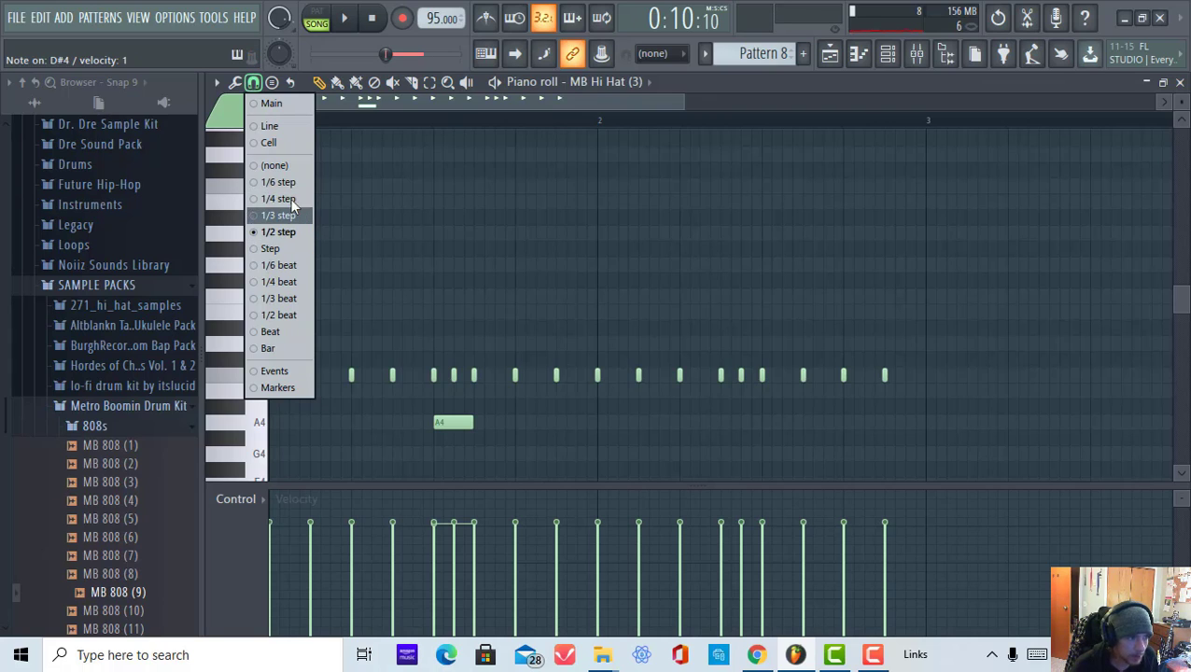
left_click(303, 203)
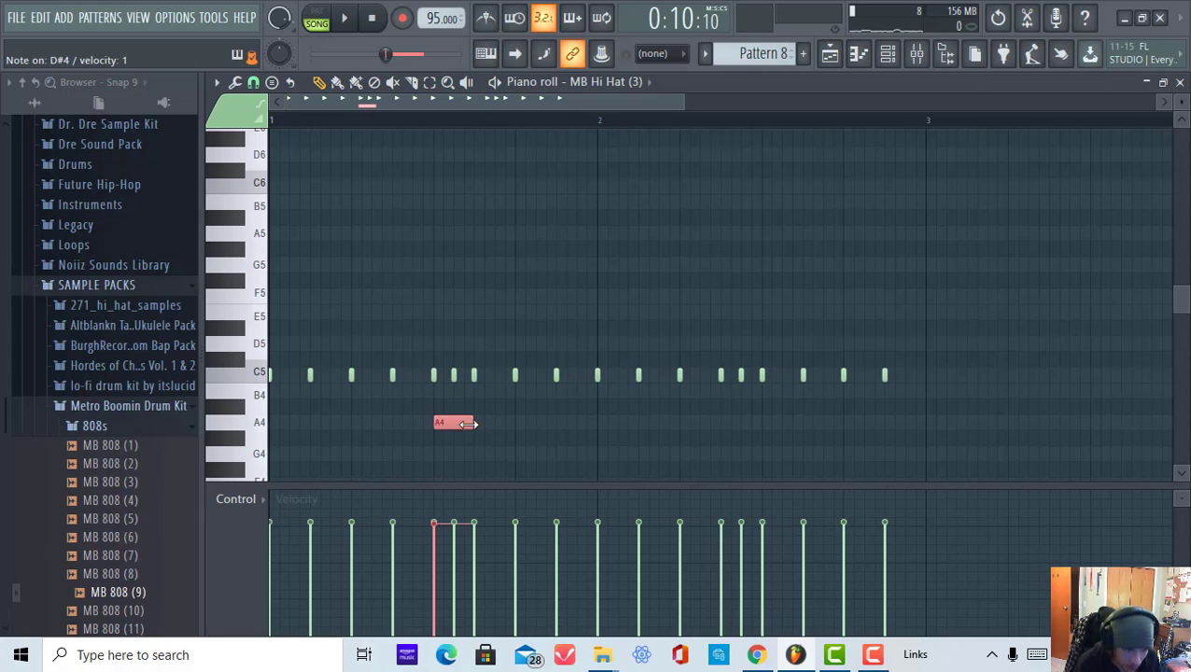
key("ctrl+u")
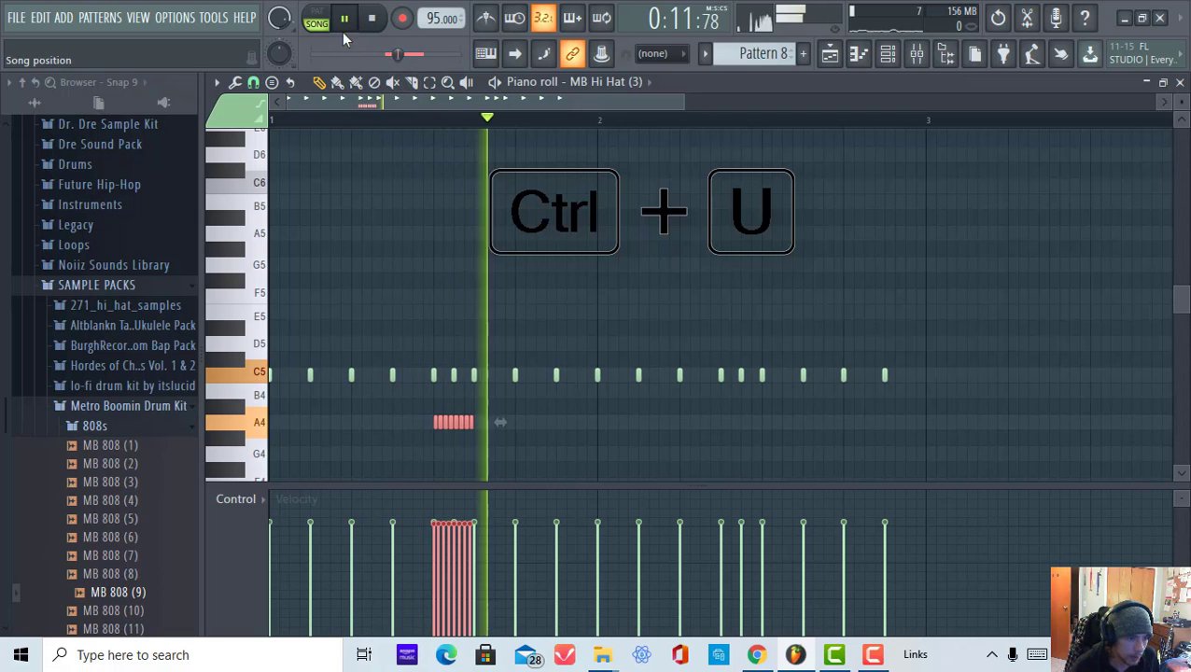
- Replace the chopped A4 notes with a one-step B4 note at step 9, chop it into quarter-step hits, and play it back
right_click(446, 422)
left_click(438, 394)
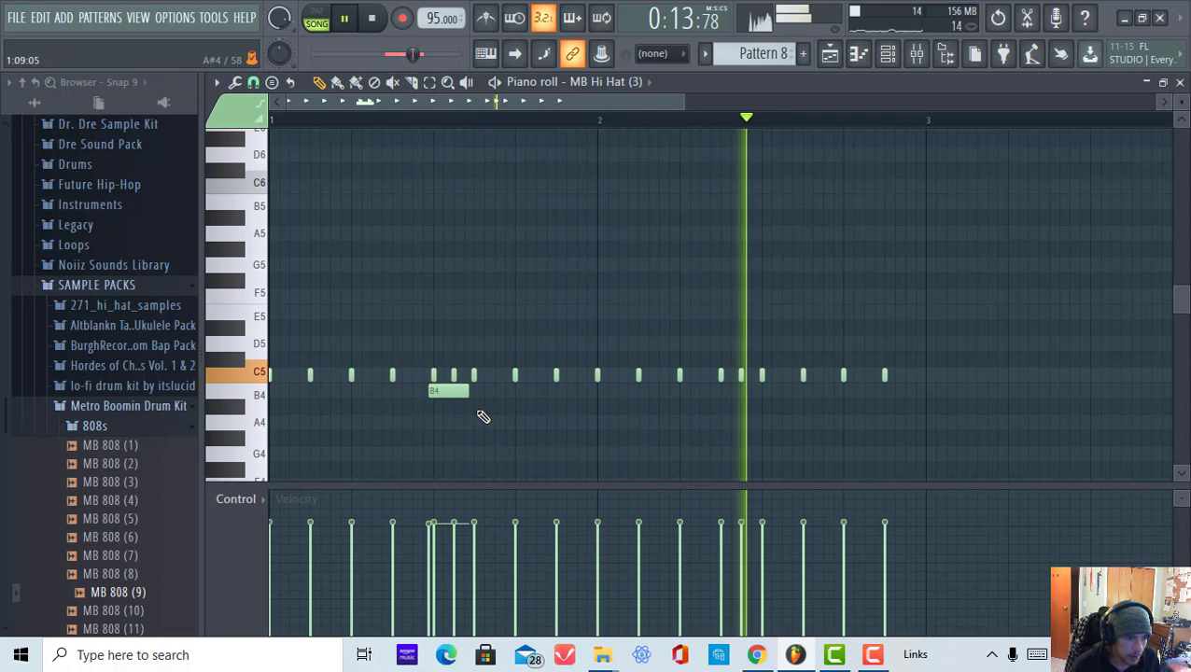
left_click_drag(470, 395, 452, 393)
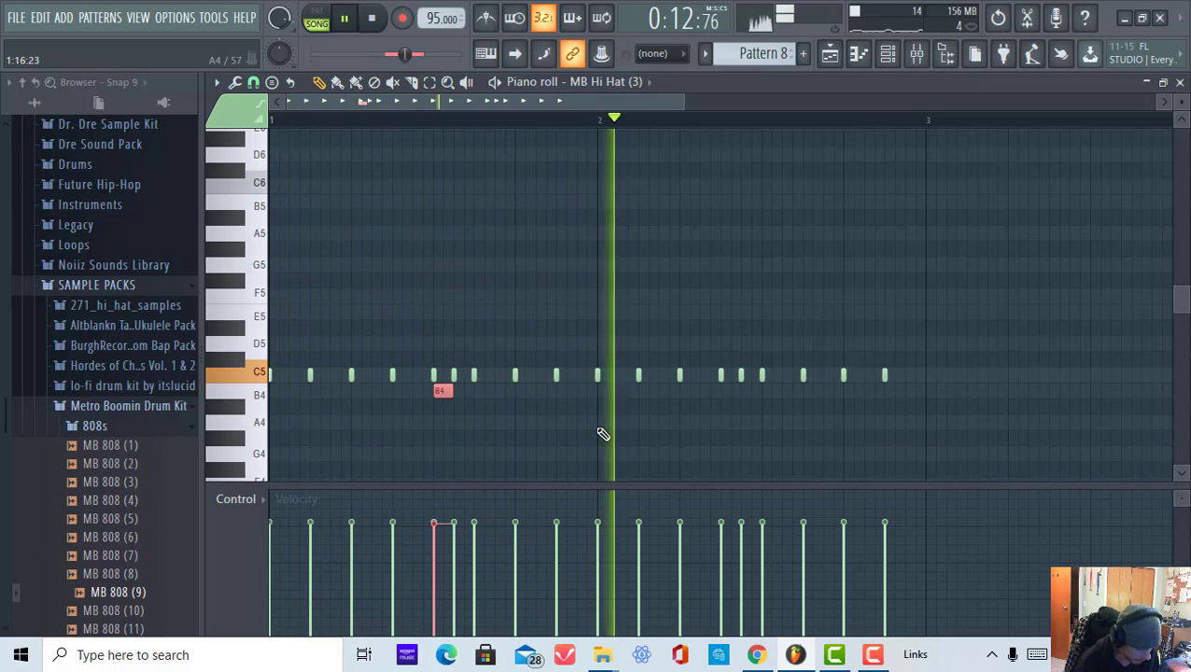
key("ctrl+u")
left_click(419, 116)
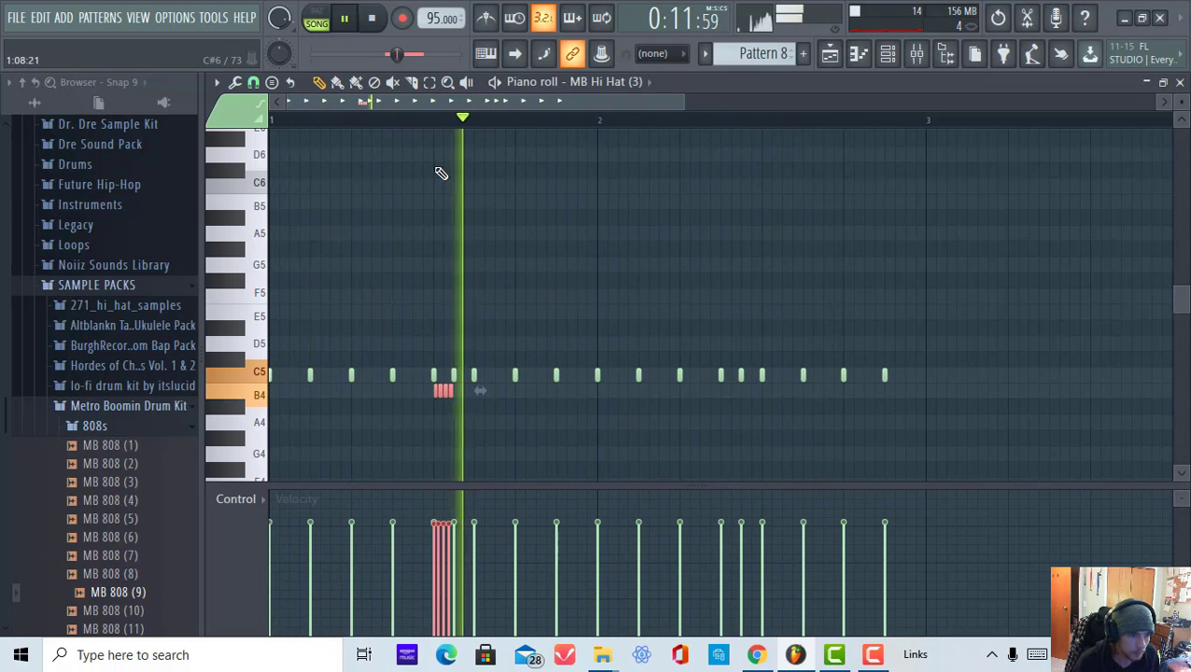
left_click(399, 117)
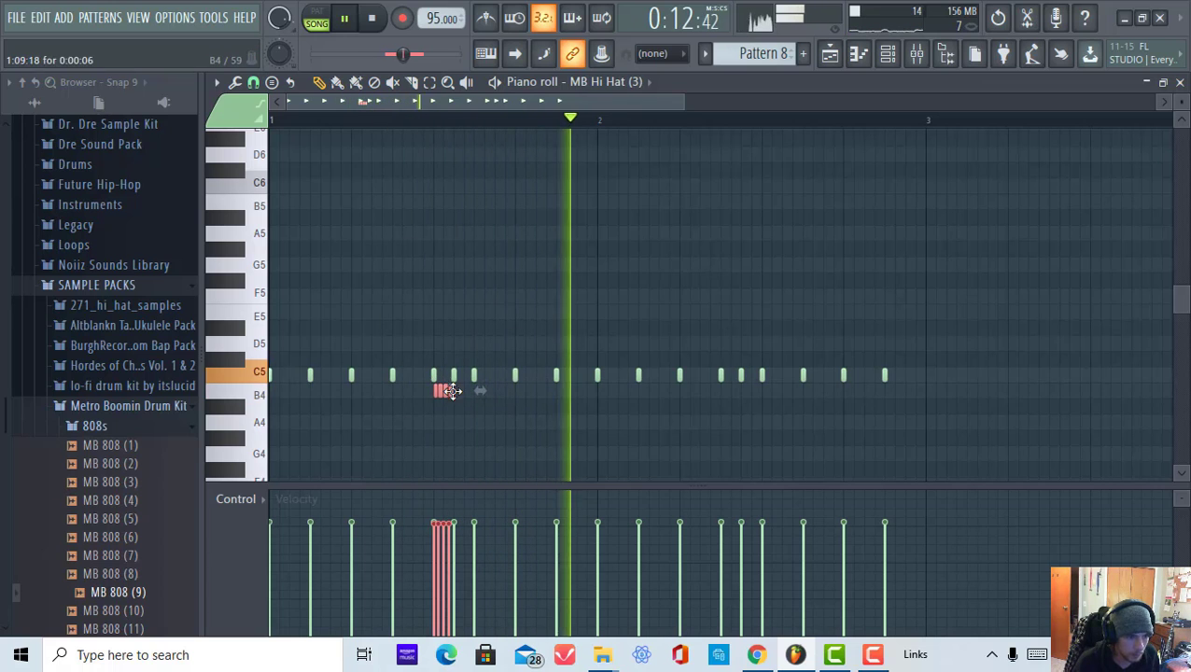
- Delete the C5 hits at steps 9 and 10 of bar 1 and move the four-note B4 roll up to C5
left_click(425, 373)
right_click(433, 375)
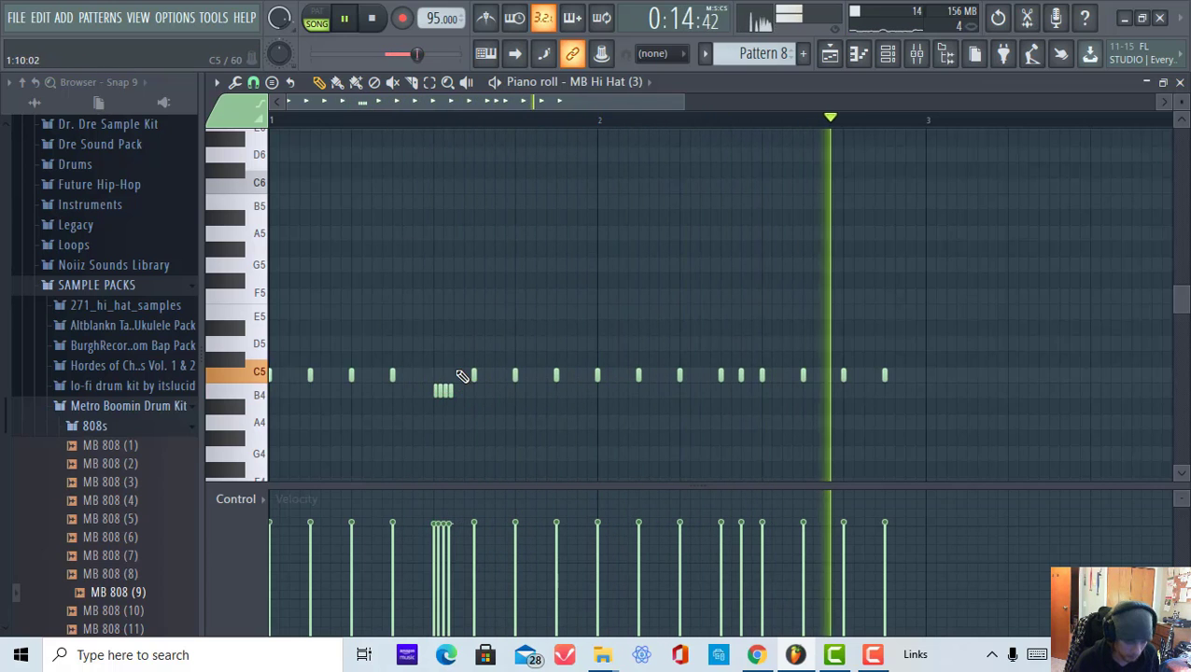
key("ctrl+Up")
key("ctrl+Down")
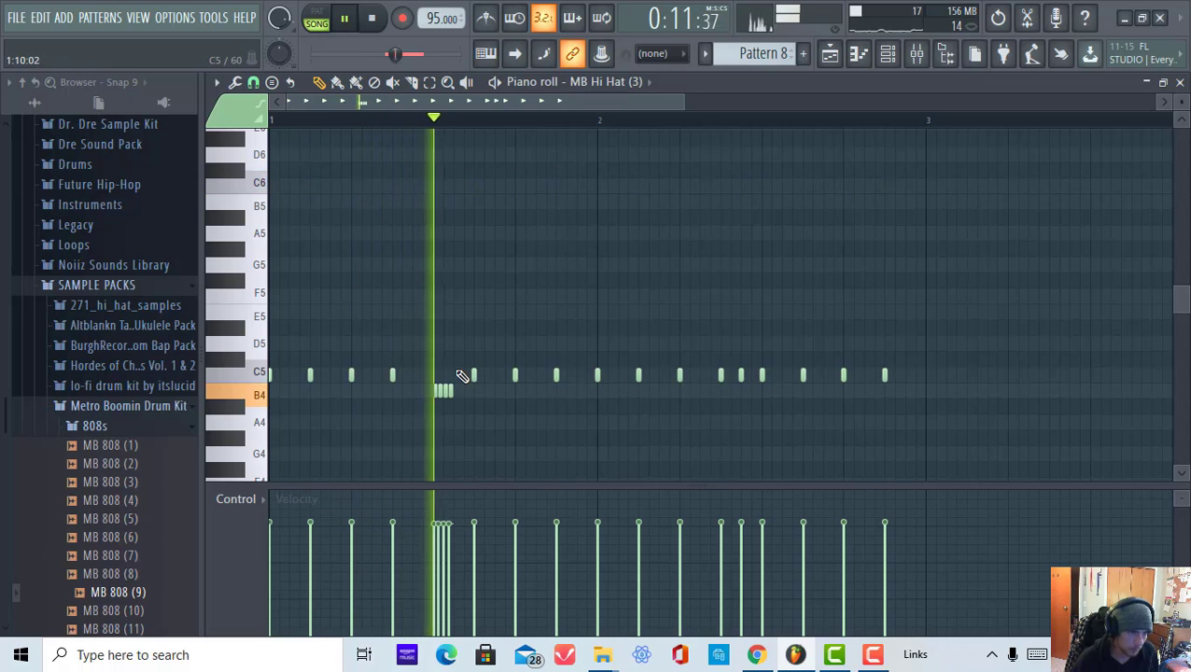
left_click(443, 390)
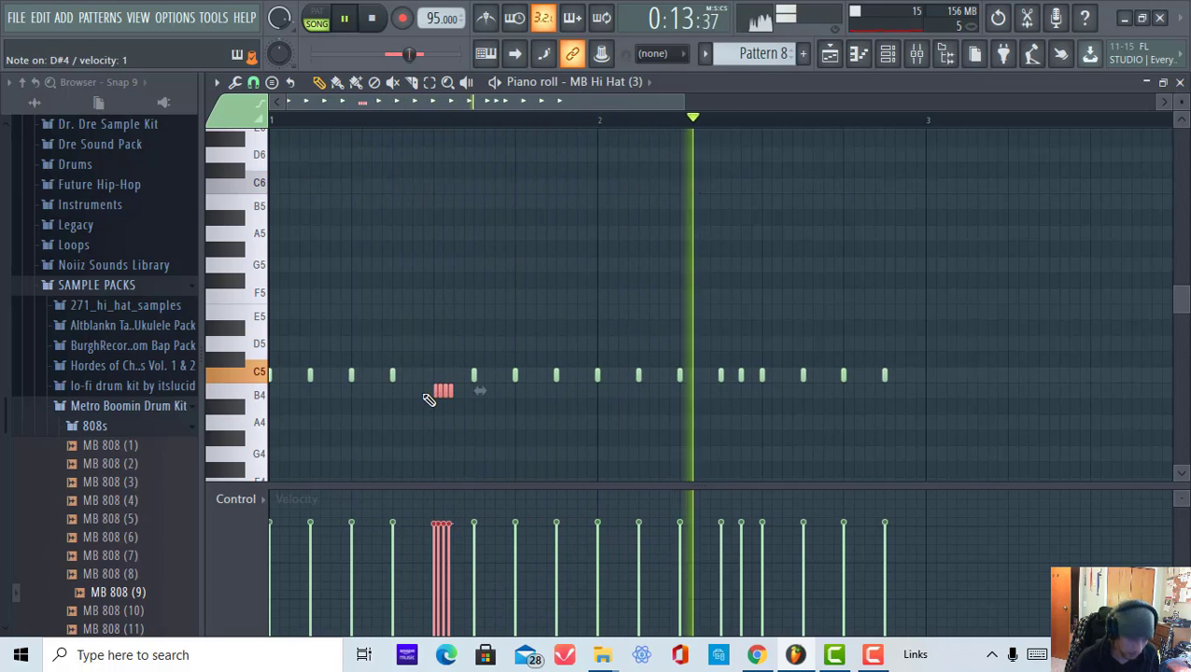
key("ctrl+Up")
key("ctrl+Down")
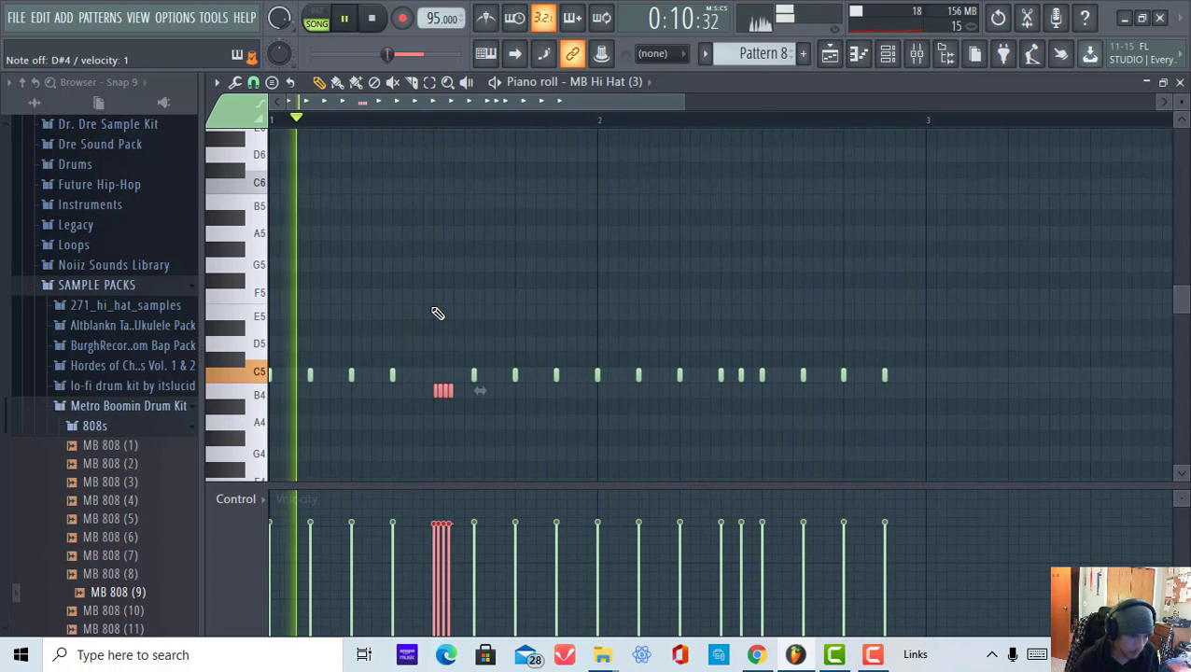
key("shift+Up")
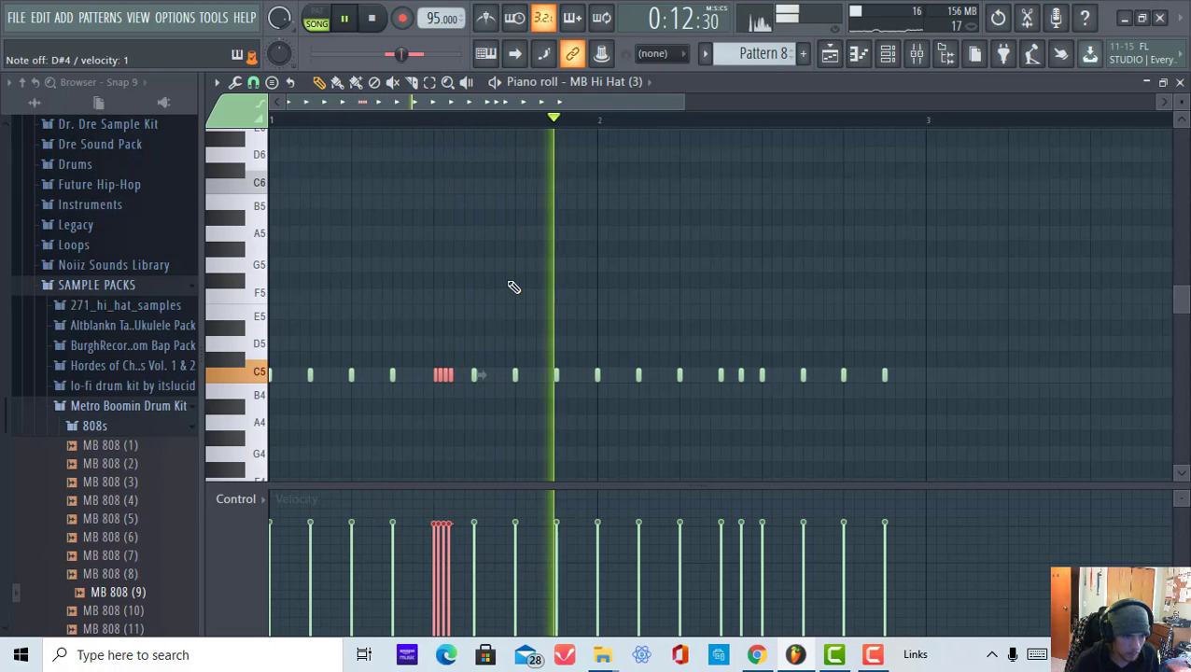
- Place a one-step C5 note at step 5 of bar 2 and chop it into four quarter-step hits
left_click(656, 409)
left_click_drag(656, 409, 686, 371)
left_click(692, 376, "ctrl")
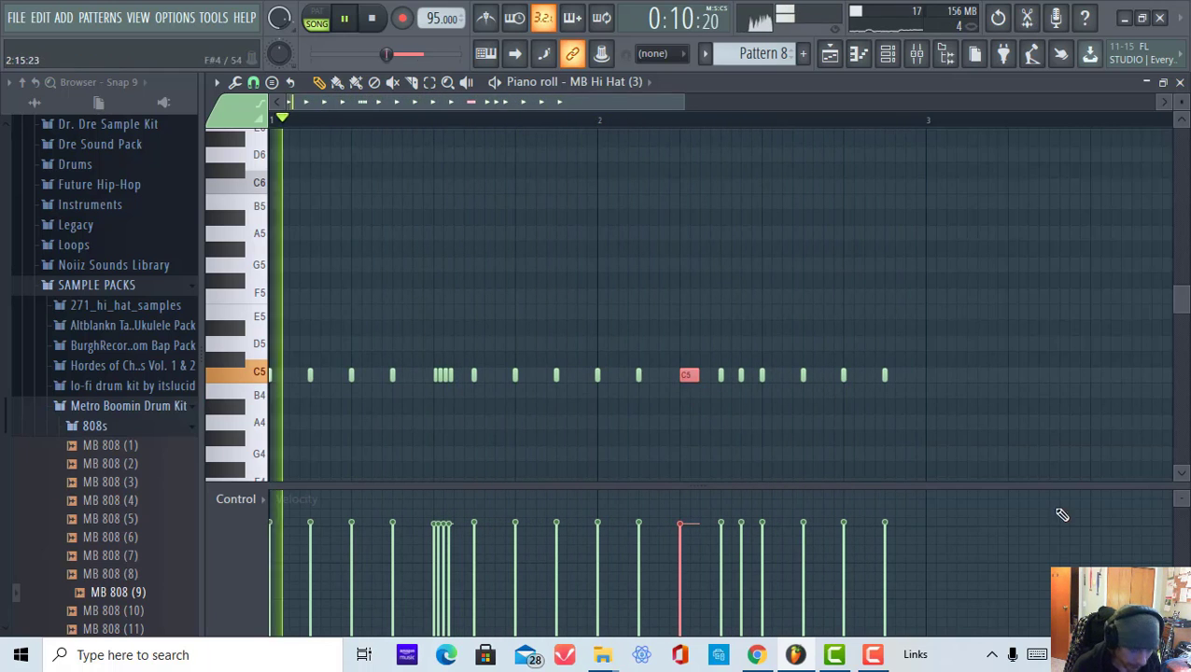
key("ctrl+u")
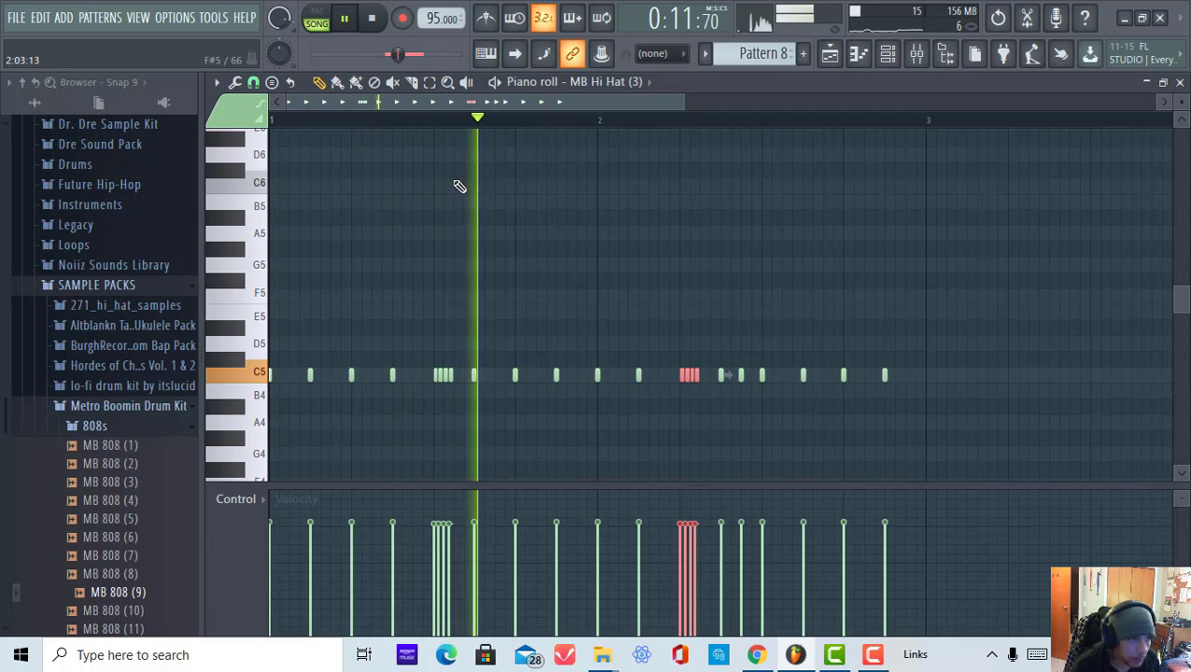
- Set the snap to 1/2 step, chop a one-step B4 note placed right after the bar 2 roll, and move both halves up to C5
left_click(253, 81)
left_click(280, 231)
left_click(707, 393)
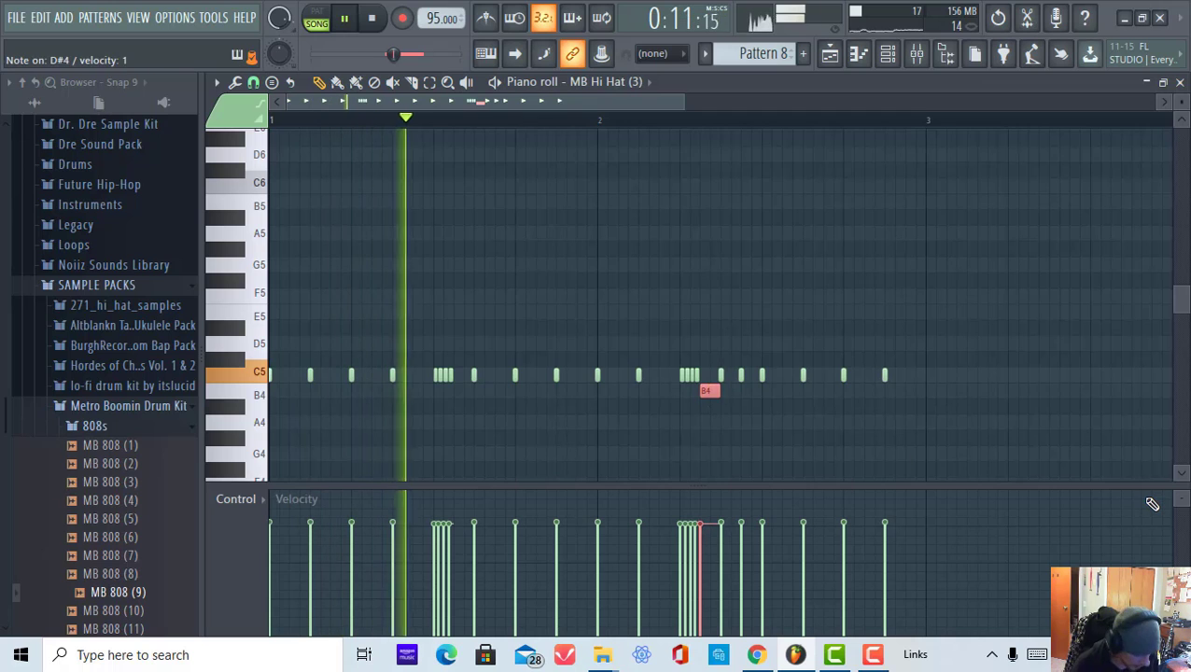
key("ctrl+u")
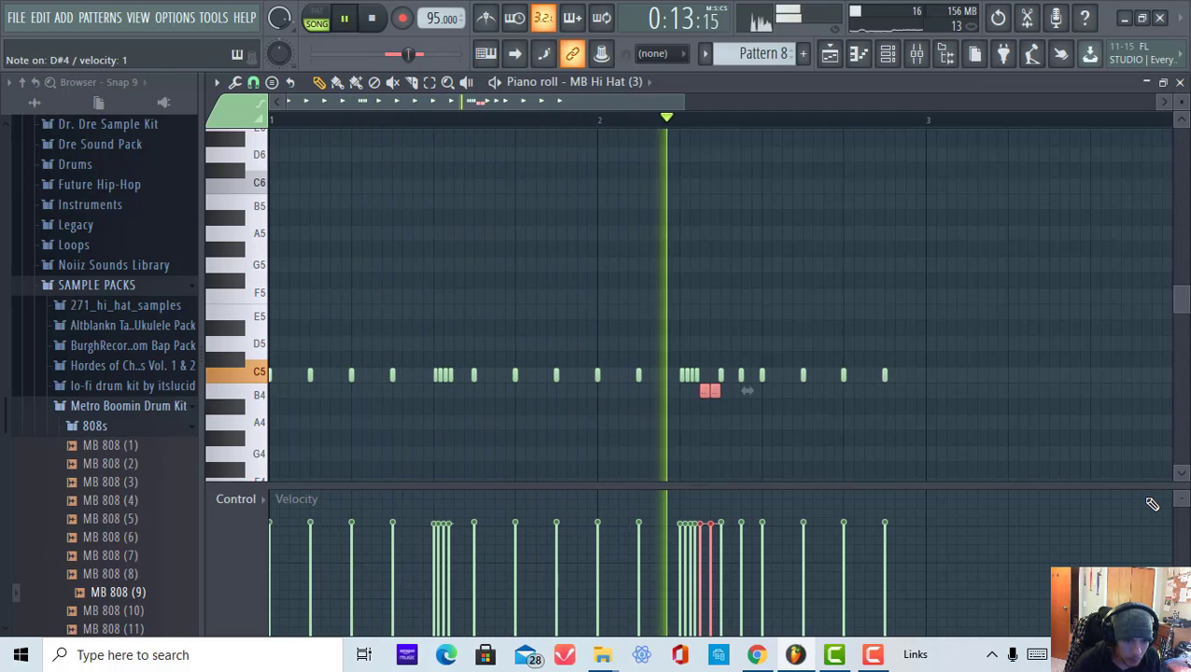
key("ctrl+Up")
key("ctrl+Down")
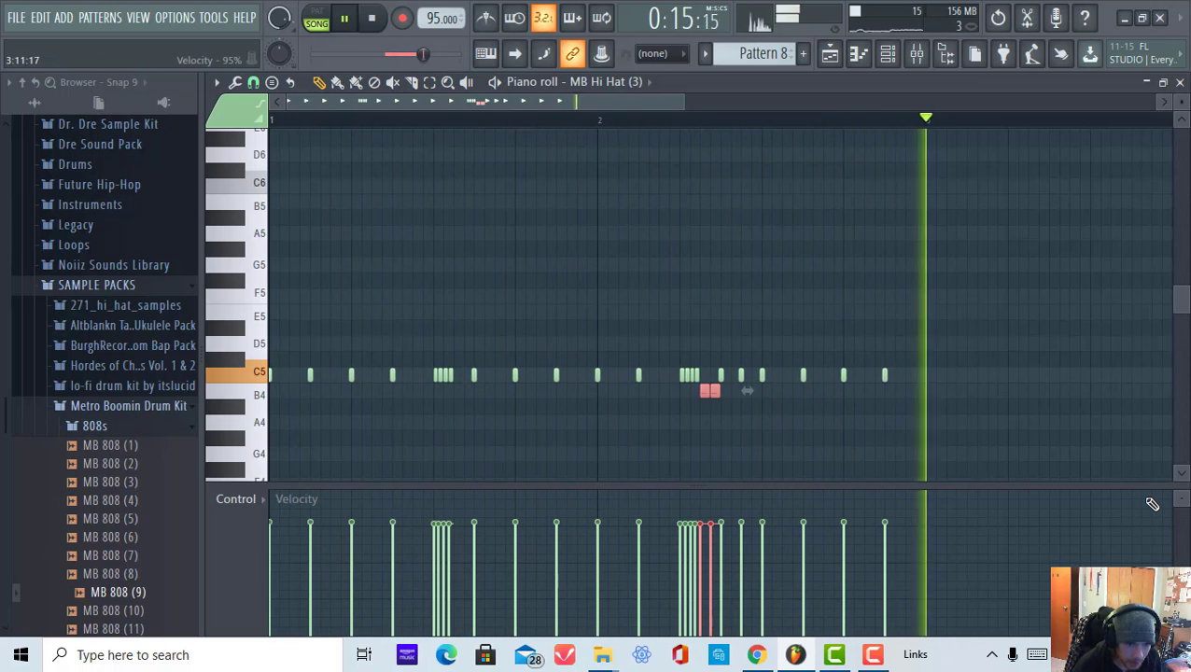
key("shift+Up")
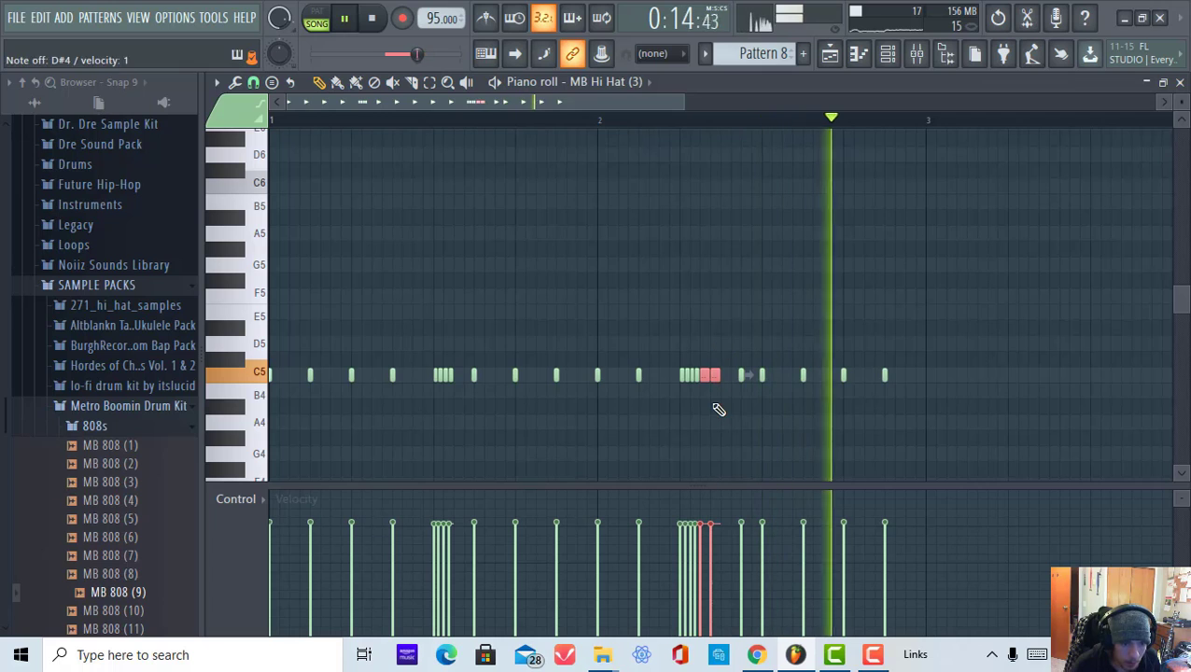
- Add a C5 note at step 7 of bar 2, directly after the chopped pair, and shorten it to half a step
left_click(724, 376)
left_click(730, 375)
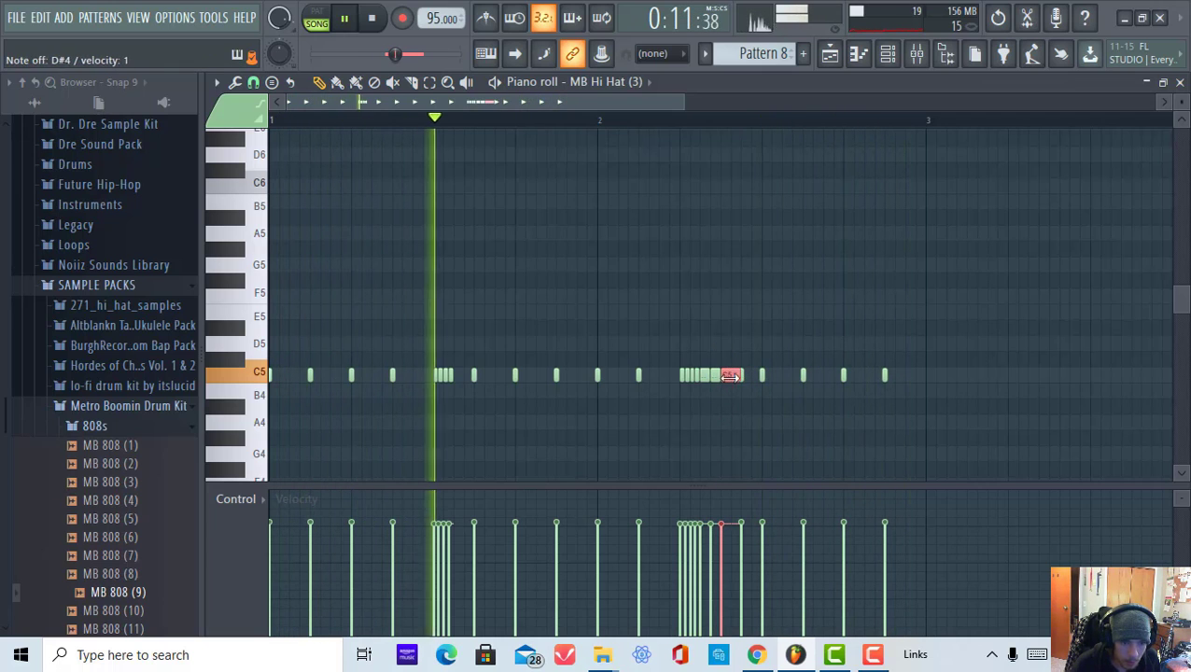
left_click_drag(731, 375, 723, 377)
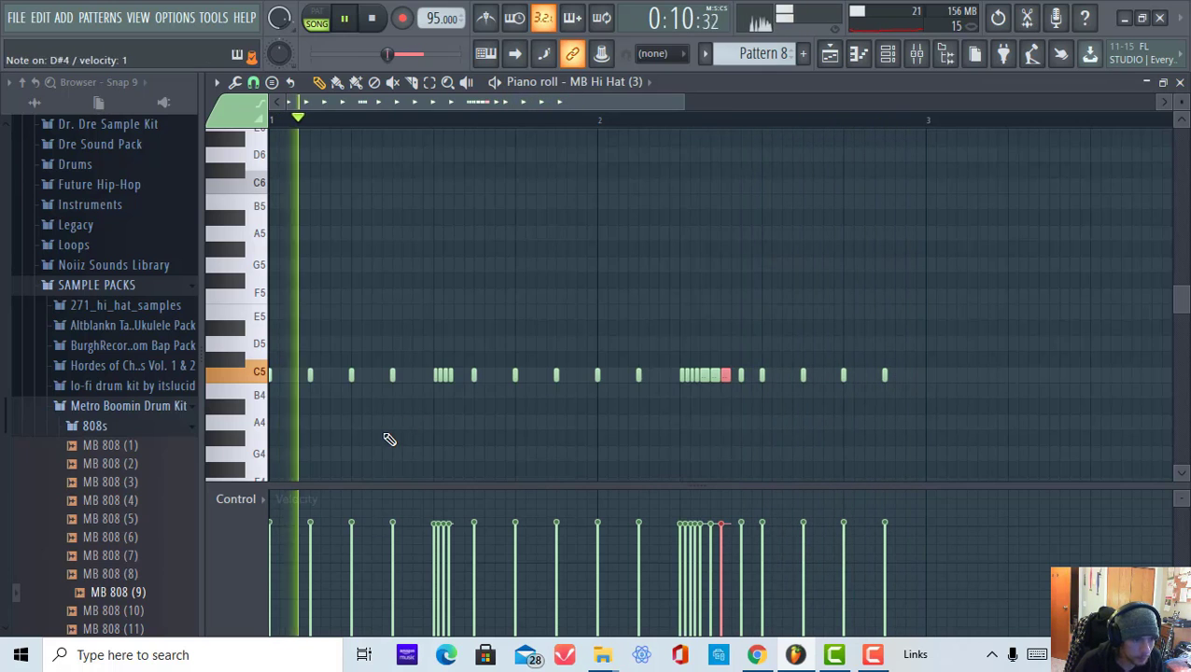
- Try half-step C5 notes between the early bar 1 hits, keeping a single one at step 6
left_click(329, 374)
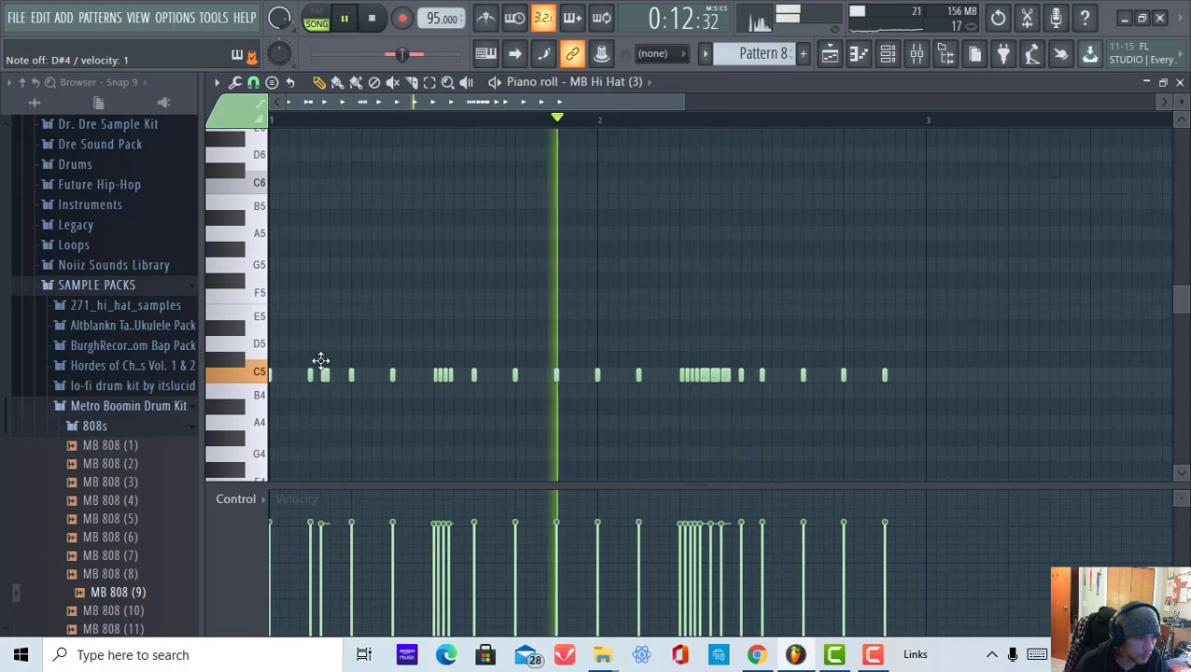
left_click(341, 375)
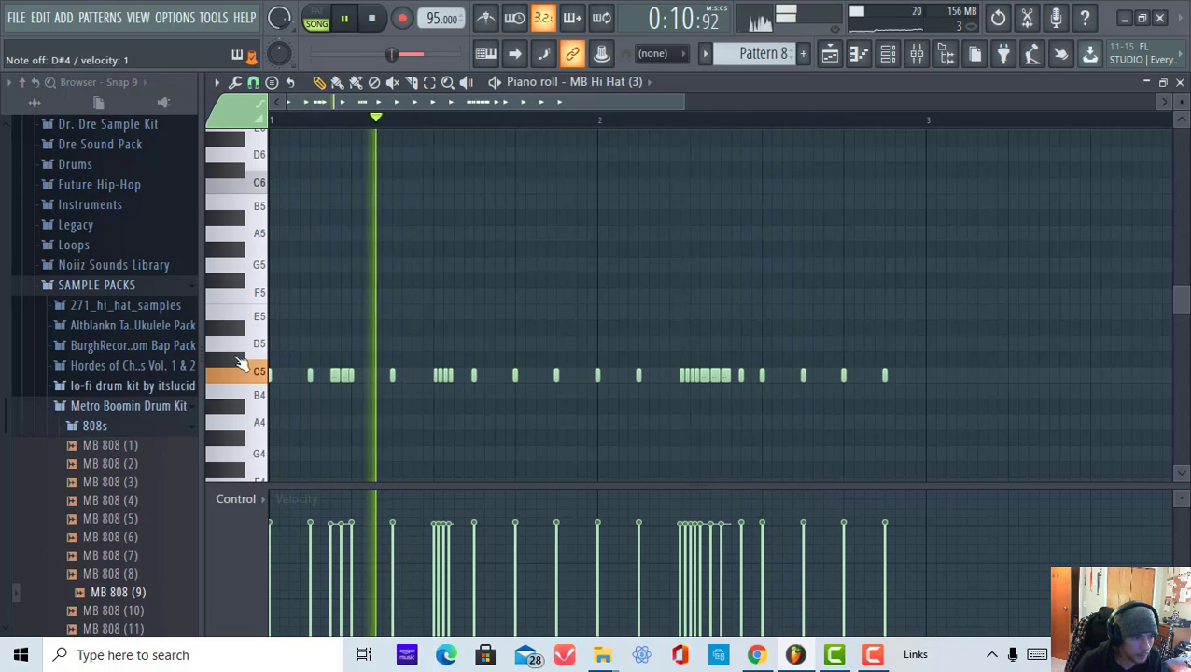
right_click(343, 377)
left_click_drag(334, 376, 364, 380)
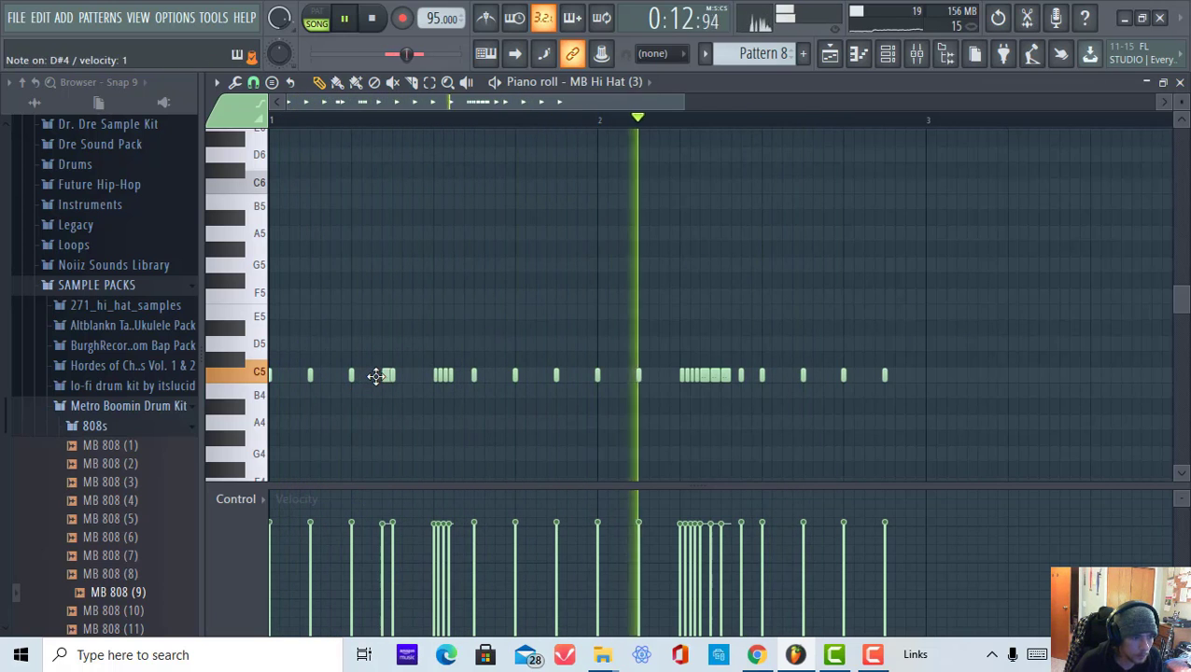
left_click(379, 382)
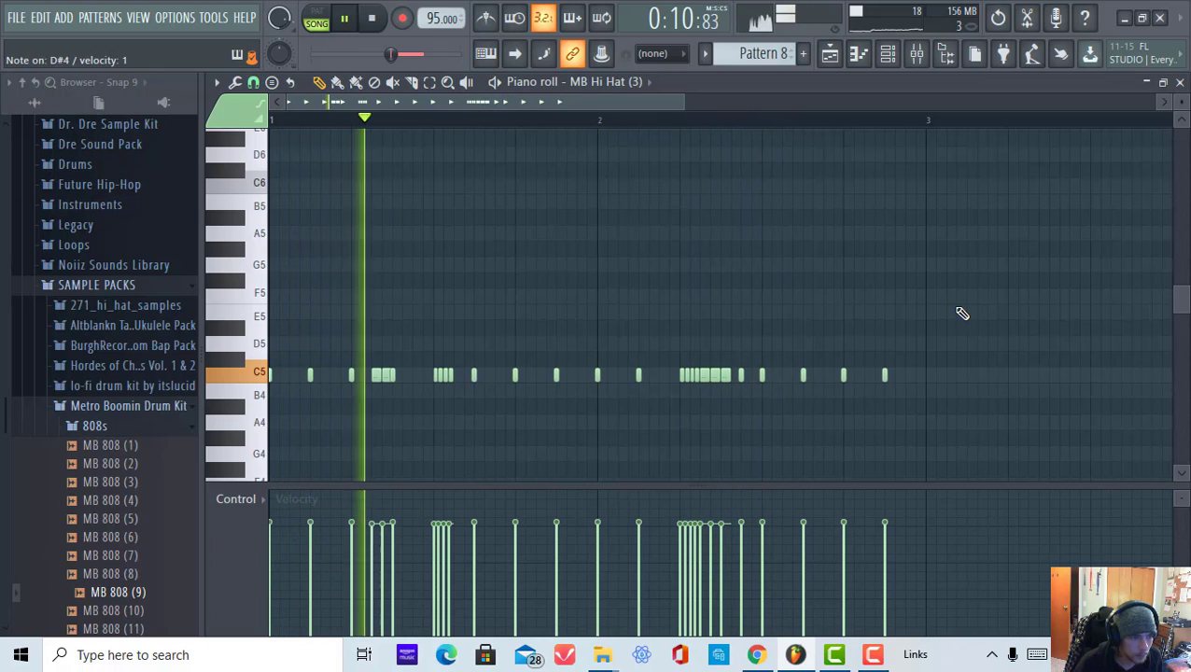
right_click(387, 381)
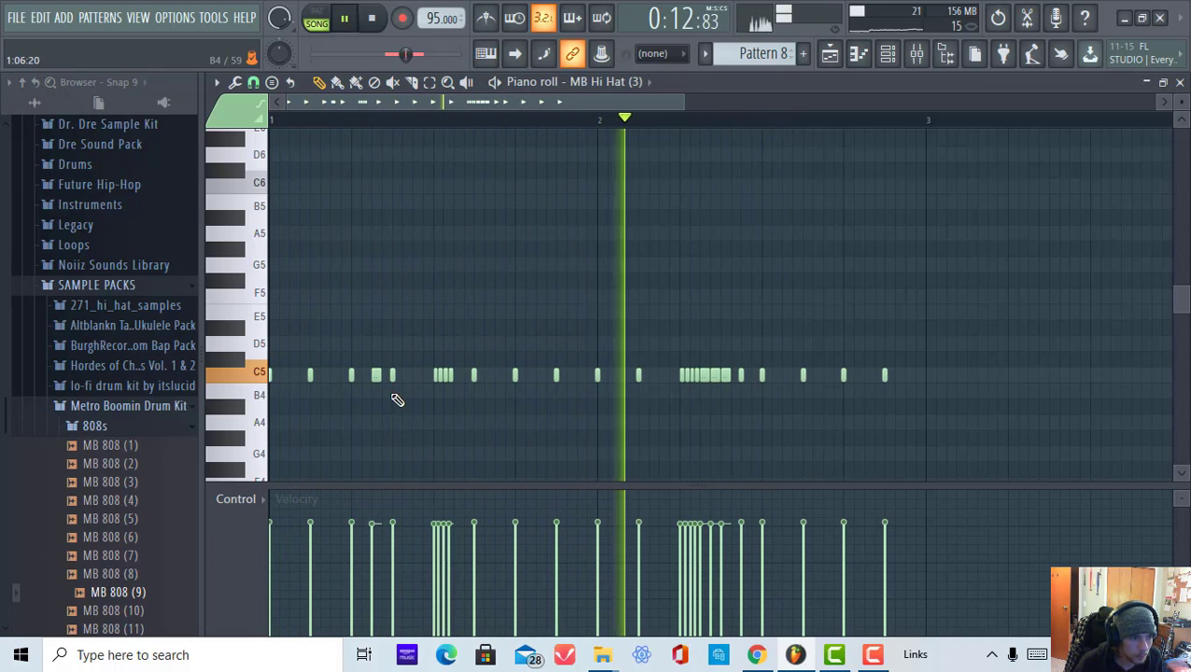
- Delete the C5 note at step 6 of bar 1 and set the snap to 1/3 step
right_click(376, 380)
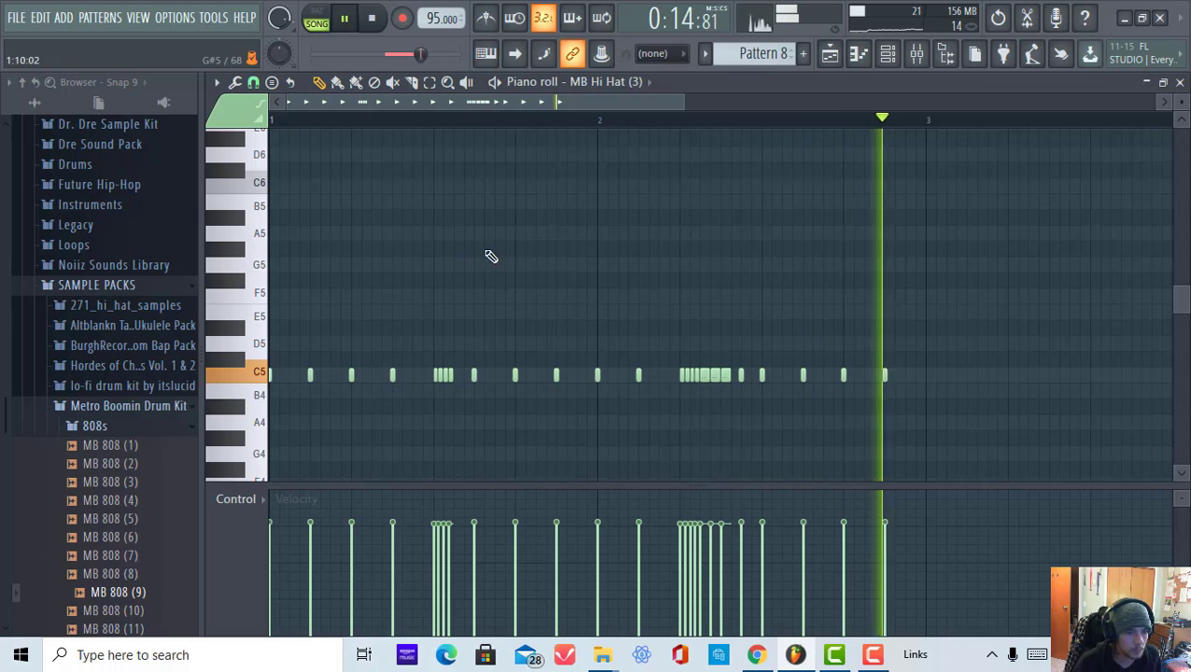
left_click(253, 82)
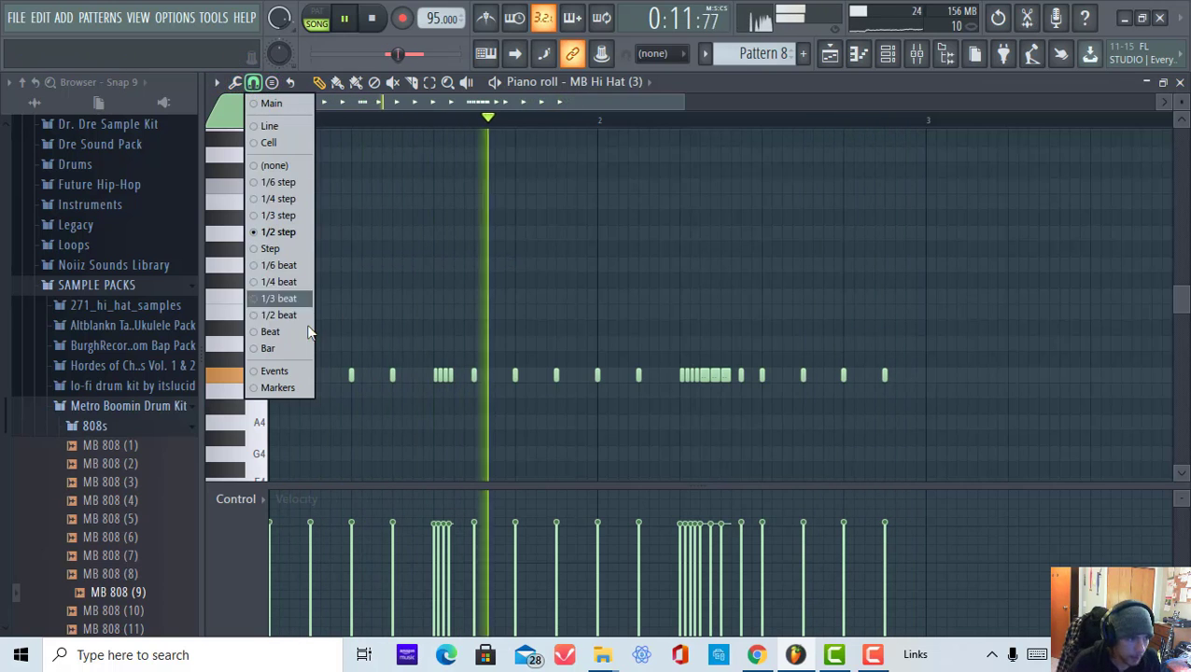
left_click(278, 198)
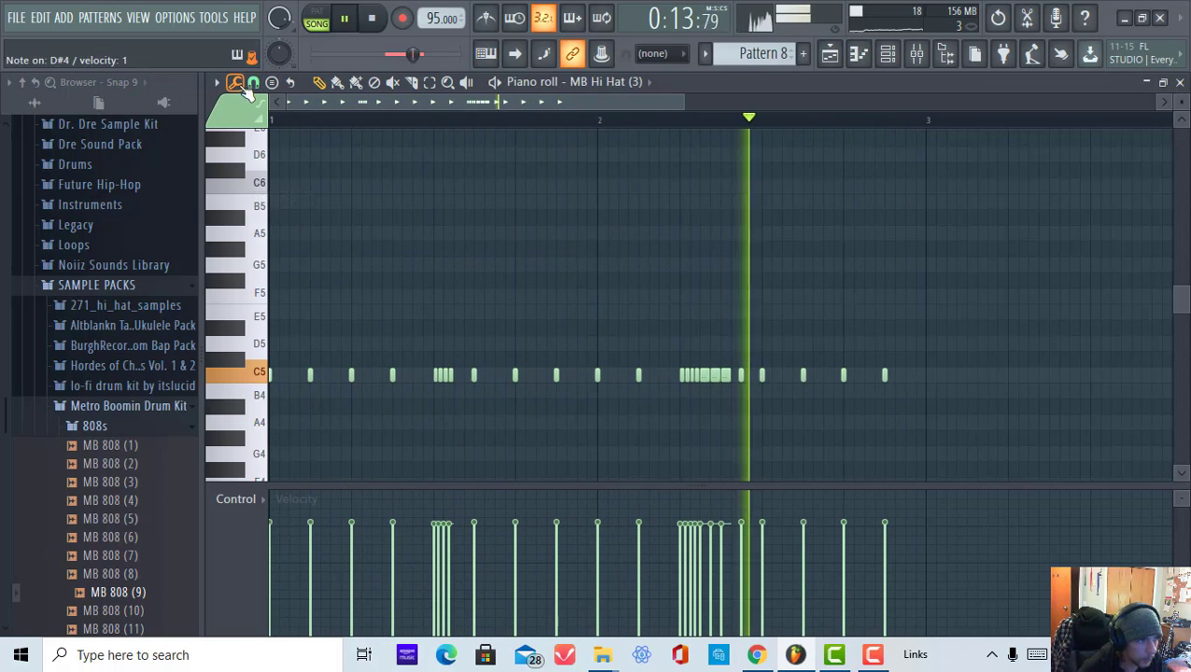
left_click(253, 82)
left_click(278, 215)
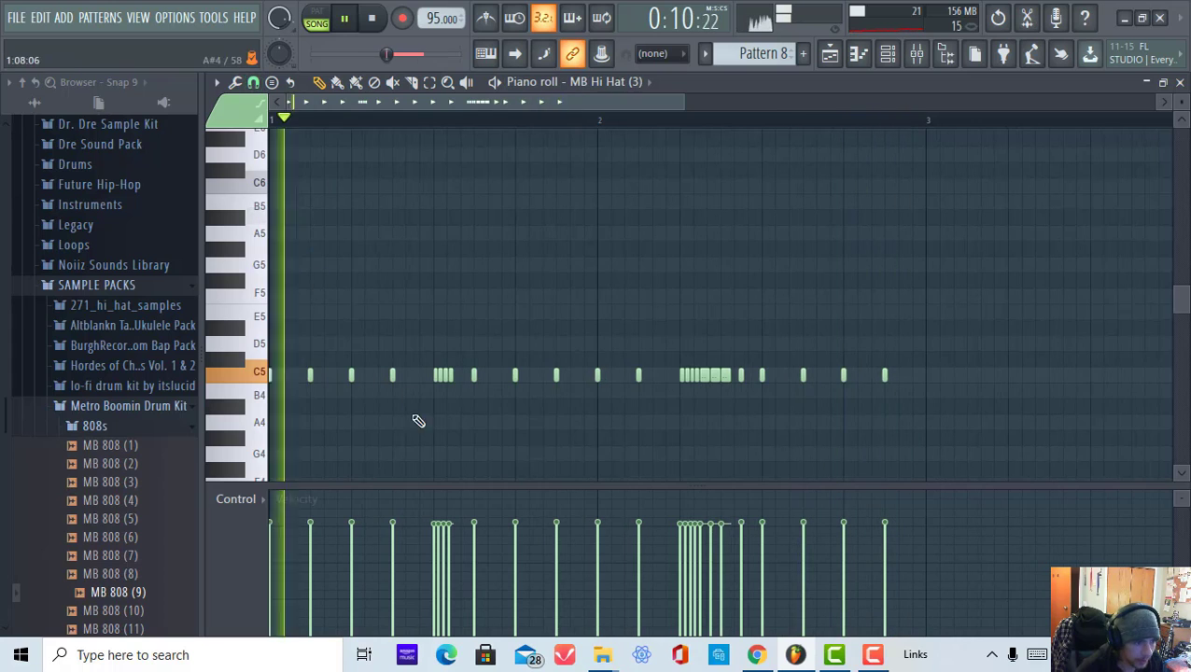
- Draw an A#4 note about two steps long at step 5 of bar 1, chop it into third-step hits, and raise them to C5
left_click(354, 406)
left_click_drag(364, 405, 388, 414)
left_click(373, 406, "ctrl")
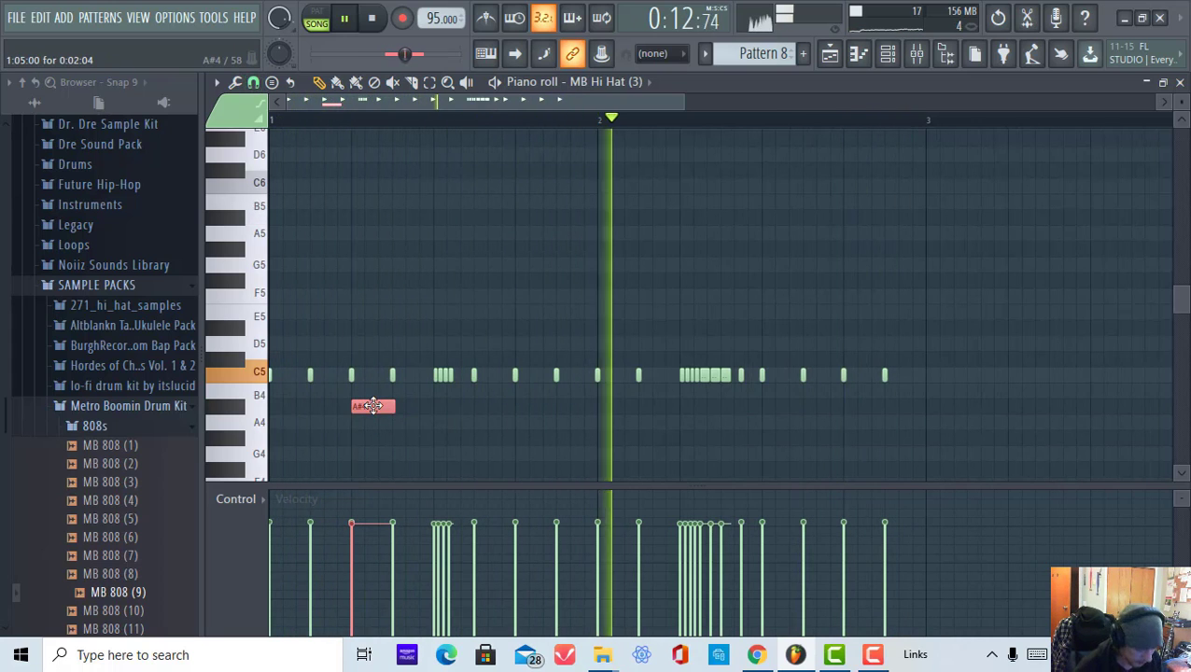
key("ctrl+u")
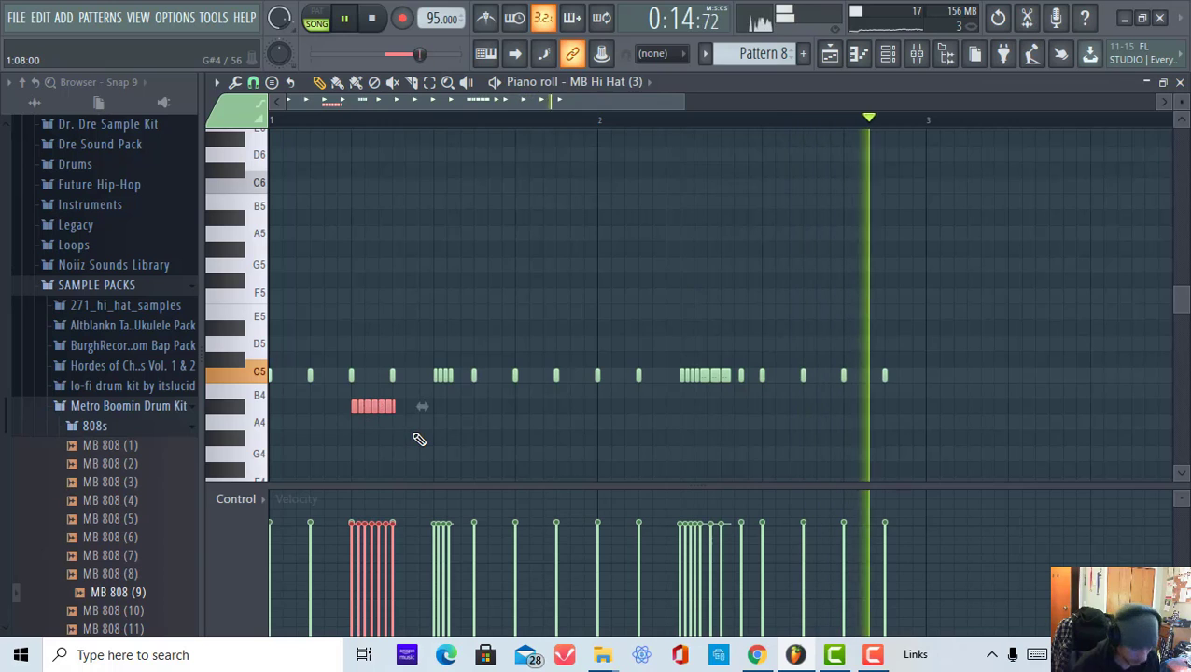
key("Up")
key("Up")
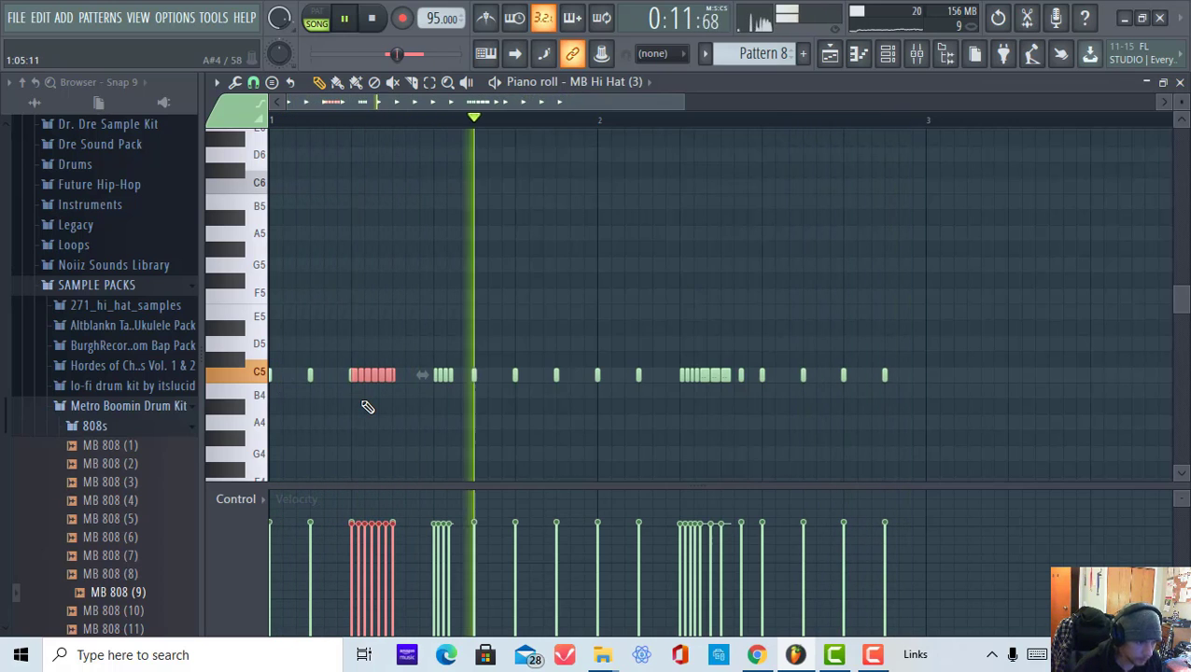
- Trim the step 5 roll in bar 1 to four third-step hits on C5, keeping the single hit at step 7
key("Down")
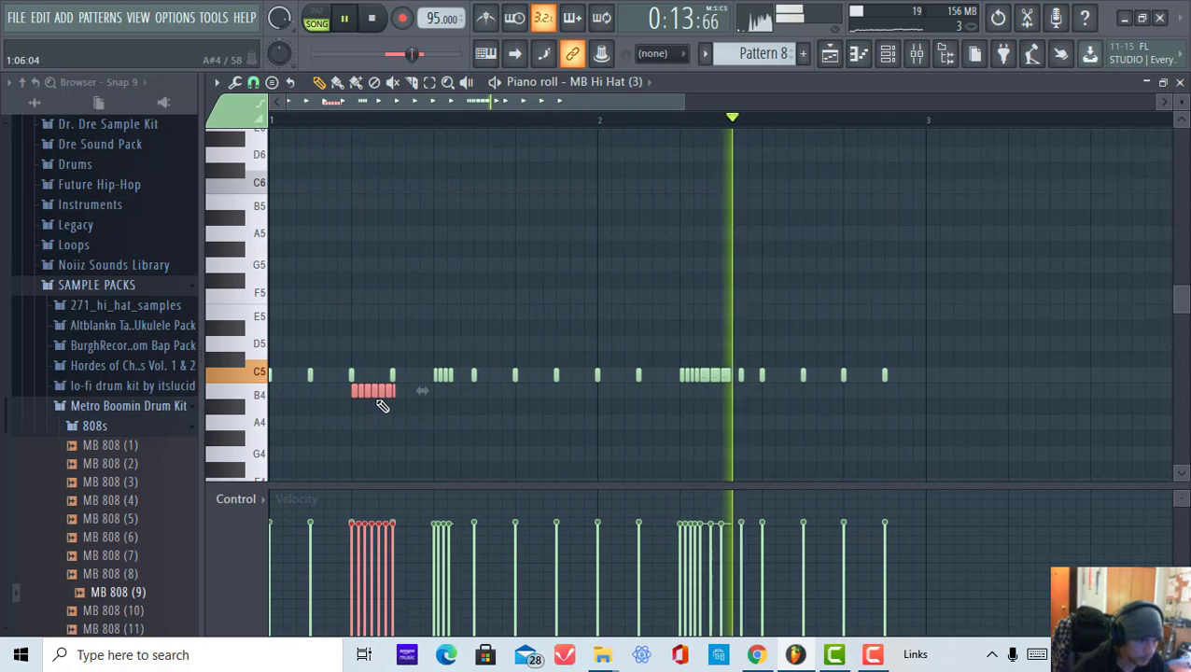
key("Up")
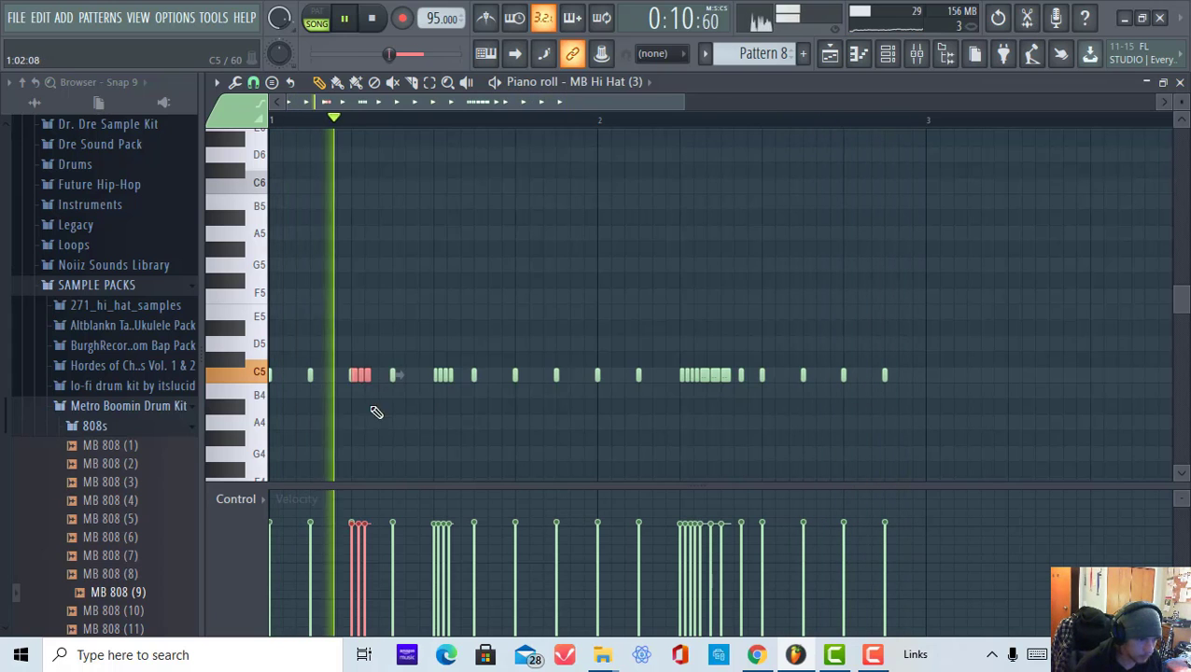
left_click(371, 391)
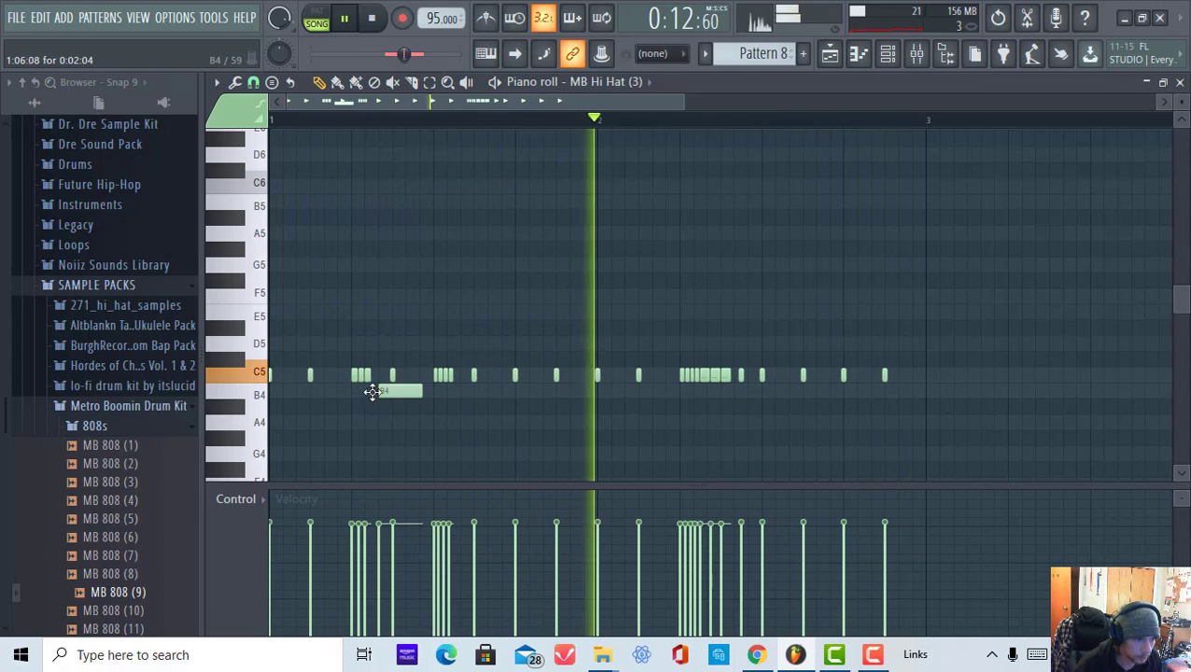
right_click(379, 390)
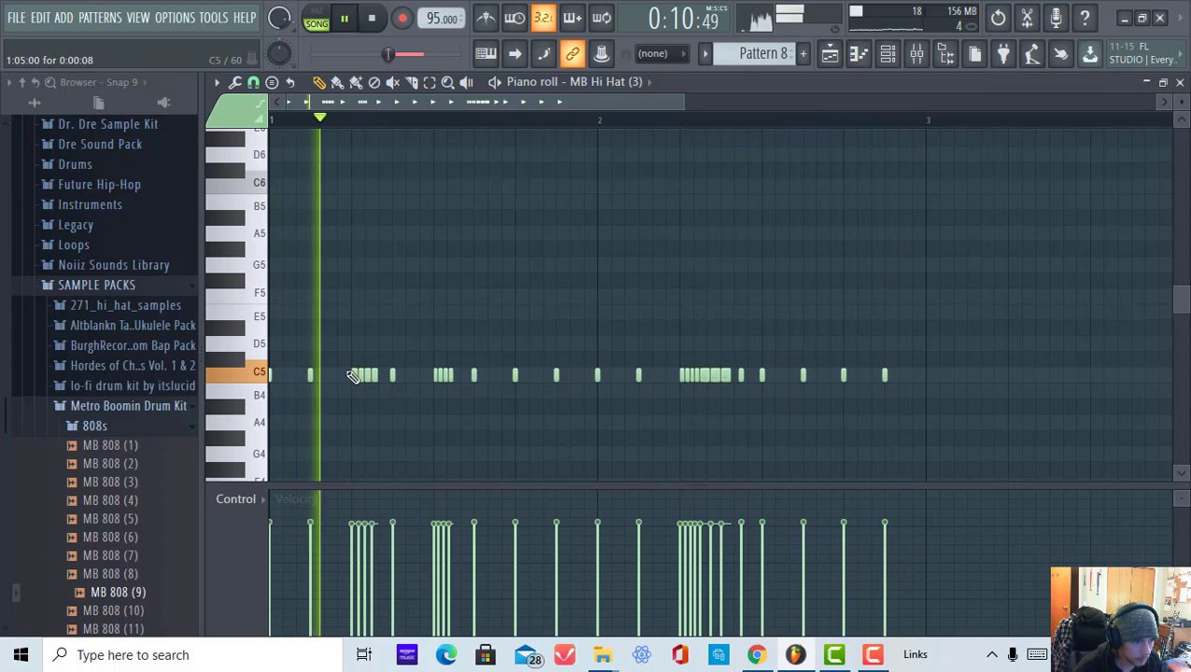
- Try the four-hit roll at step 5 of bar 1 on B4, and return it to C5
left_click_drag(347, 367, 380, 385)
key("shift+Down")
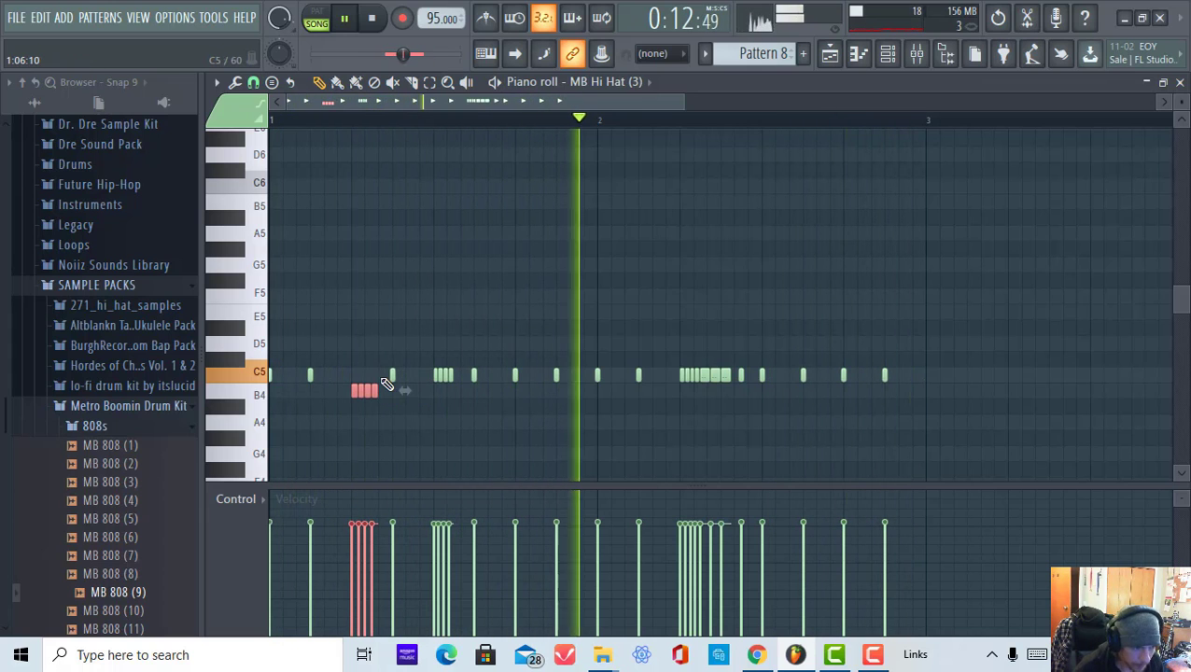
left_click(327, 122)
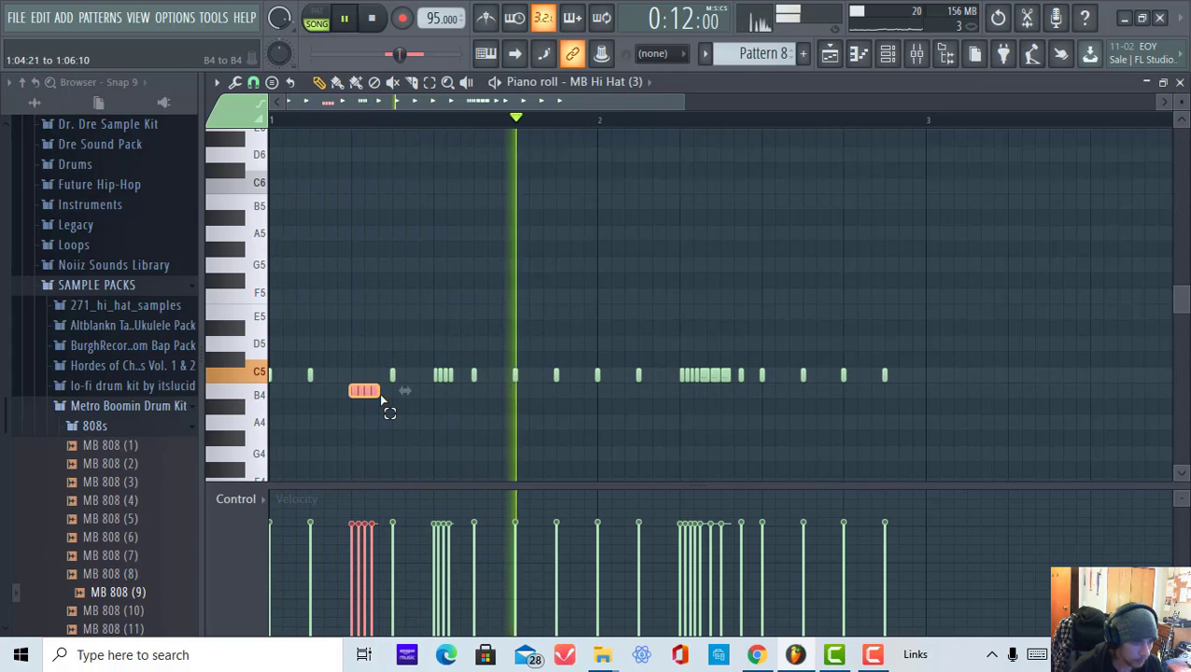
key("ctrl+Up")
key("ctrl+Down")
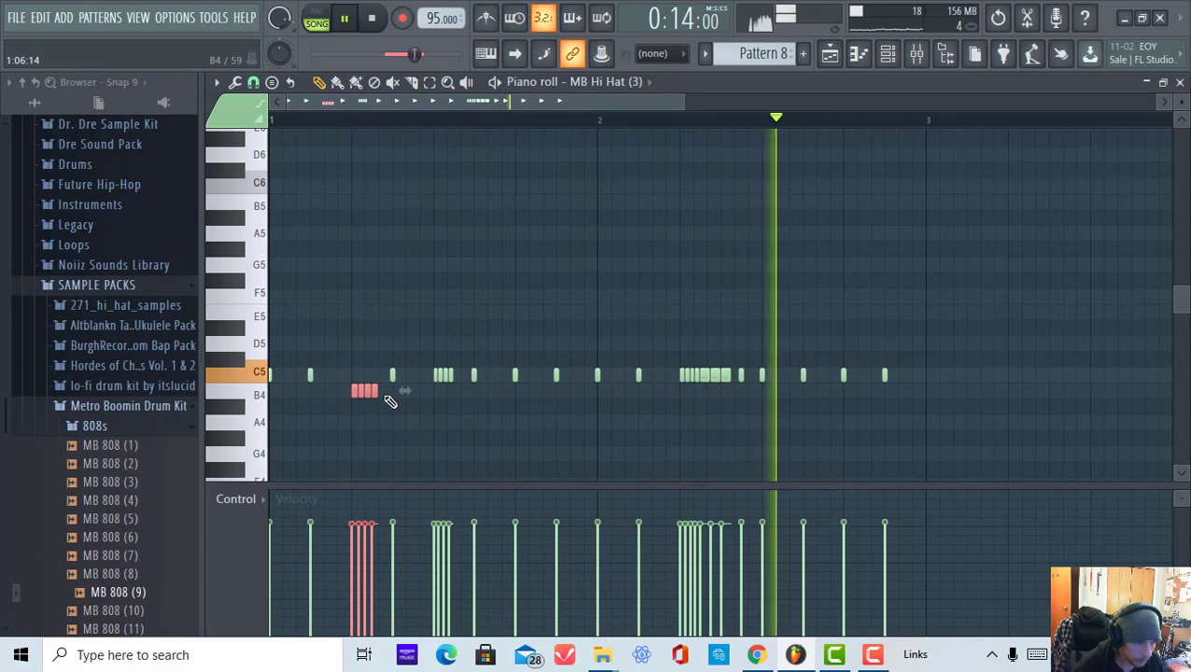
key("shift+Up")
key("ctrl+d")
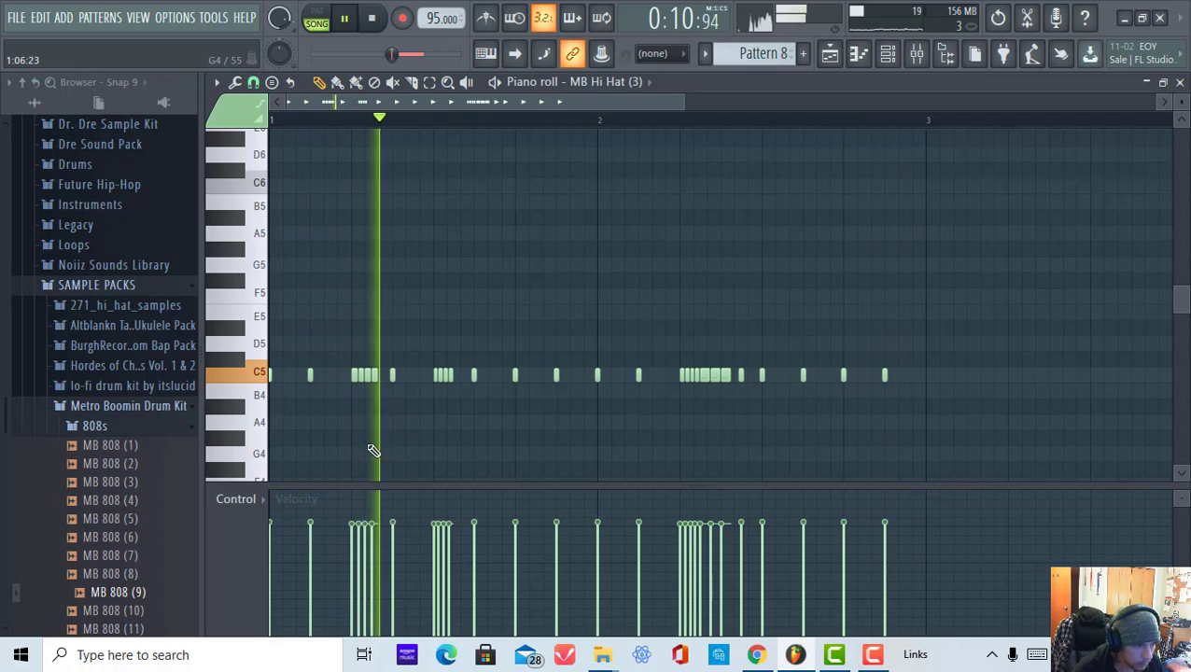
- Try the four-hit roll at step 9 of bar 1 on B4 and A#4, and return it to C5
left_click_drag(404, 380, 460, 393)
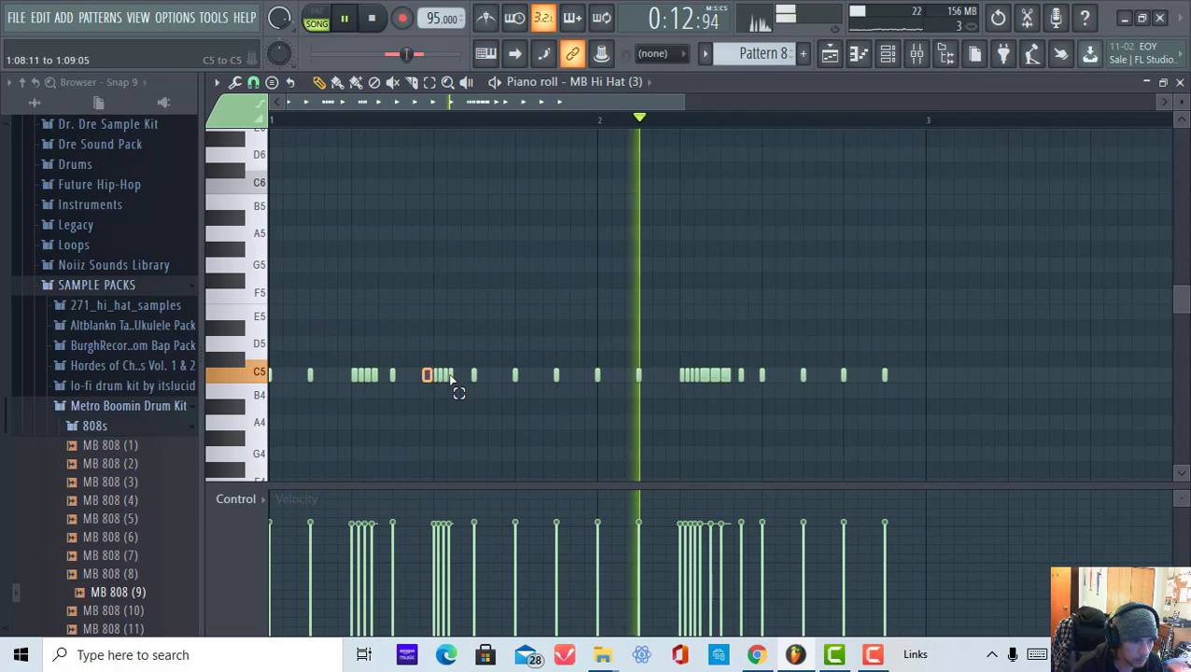
key("shift+Down")
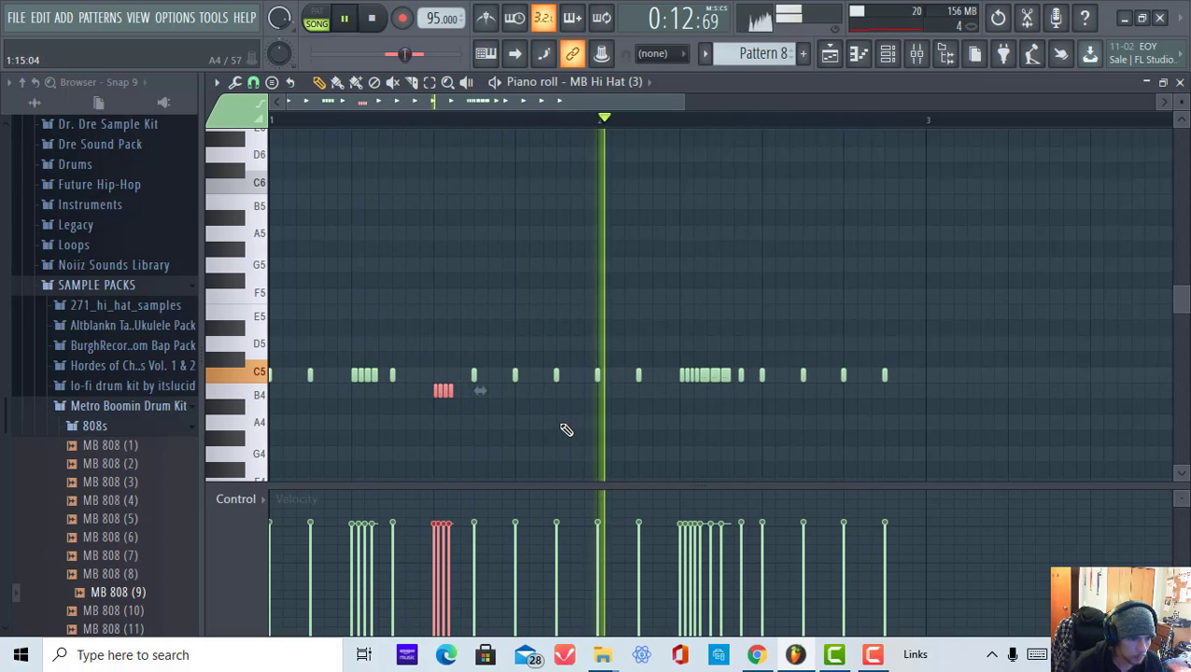
key("shift+Down")
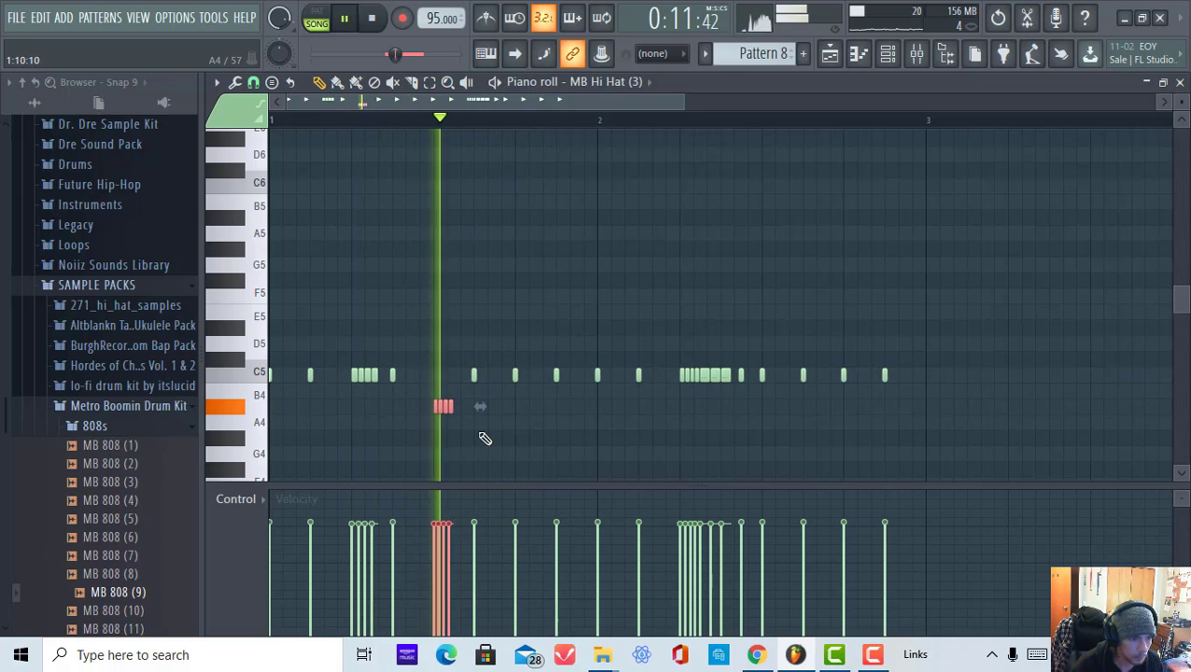
key("shift+Up")
key("shift+Up")
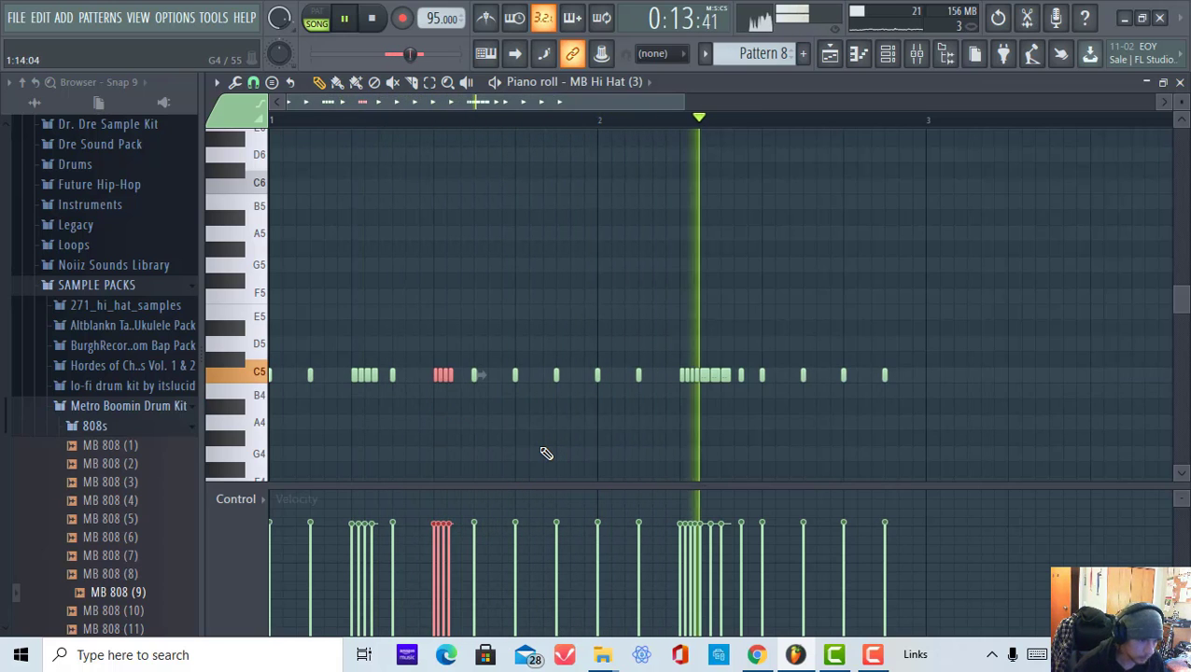
- Duplicate the step 9 roll in bar 1, move the copy down to A#4, and lower its velocities to about 65%
key("ctrl+b")
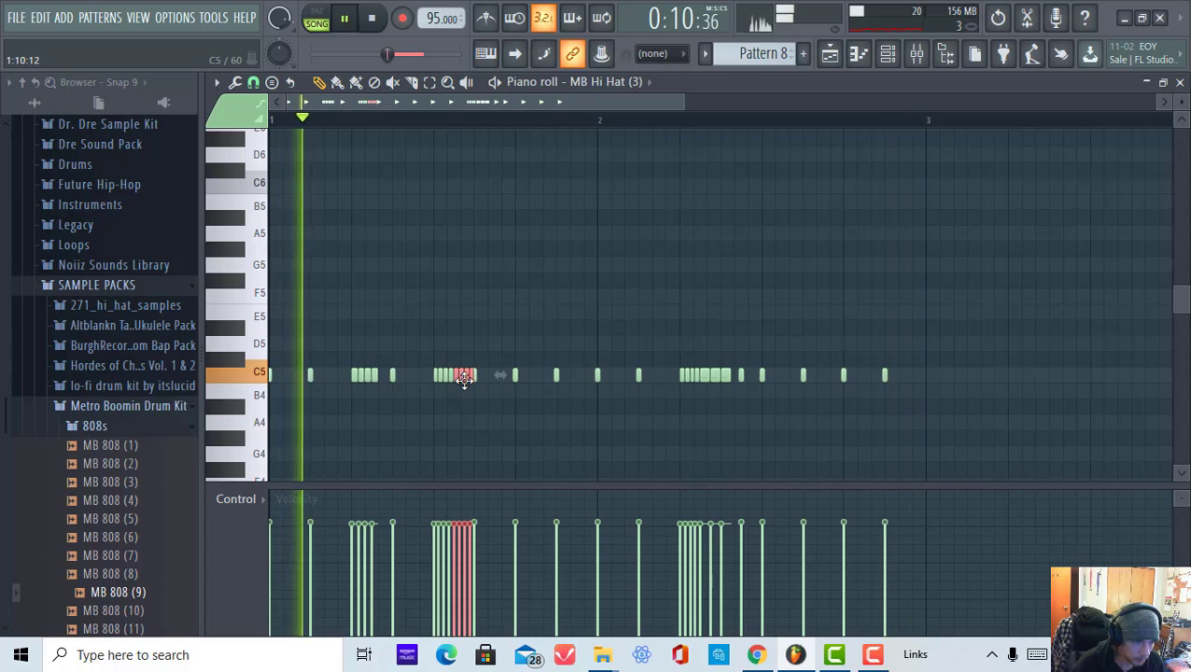
left_click_drag(463, 376, 464, 407)
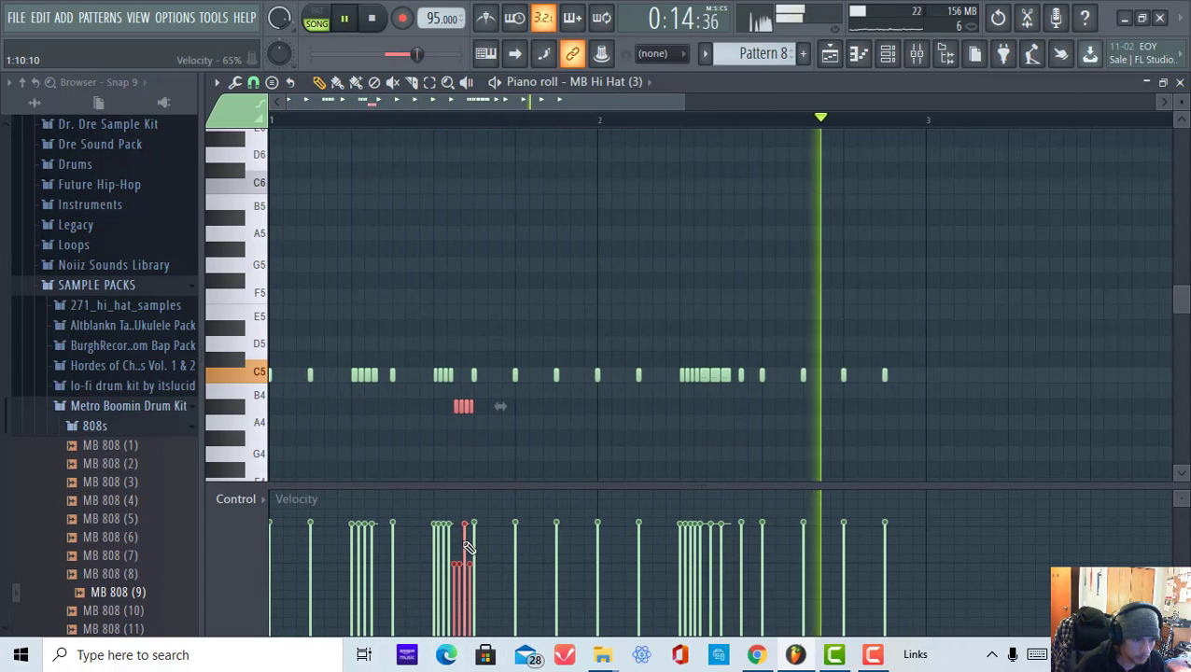
left_click_drag(472, 561, 452, 559)
- Move the A#4 roll to step 13 of bar 1 and lower its velocities slightly to an even level
left_click_drag(461, 408, 472, 415)
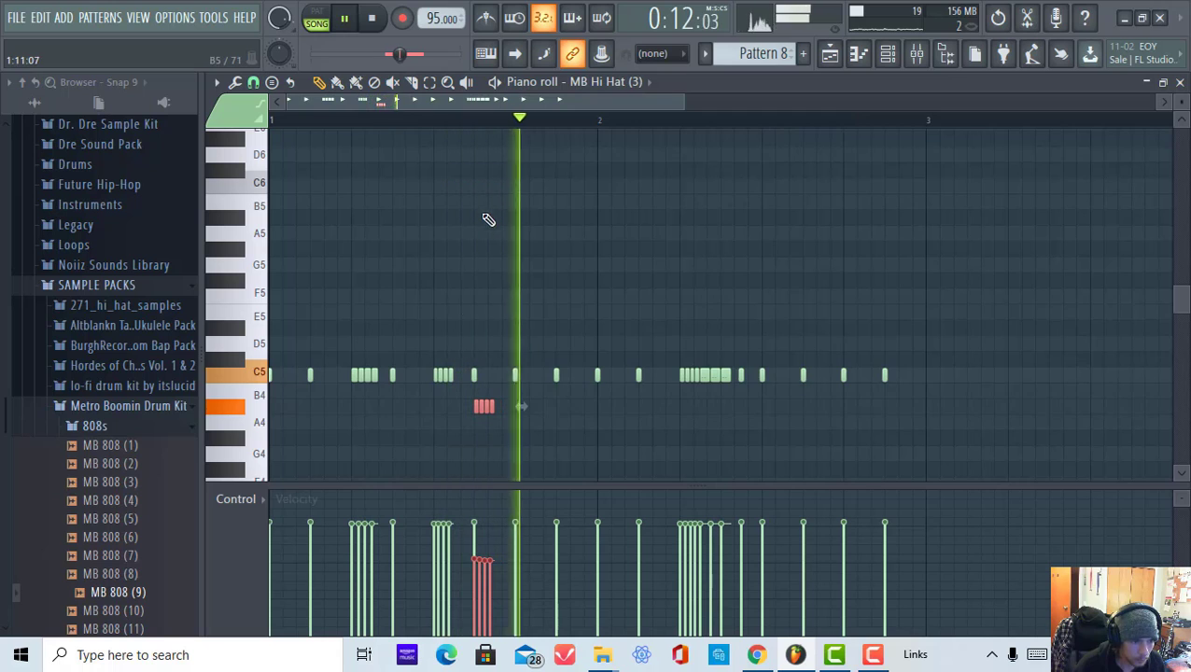
left_click_drag(481, 410, 530, 416)
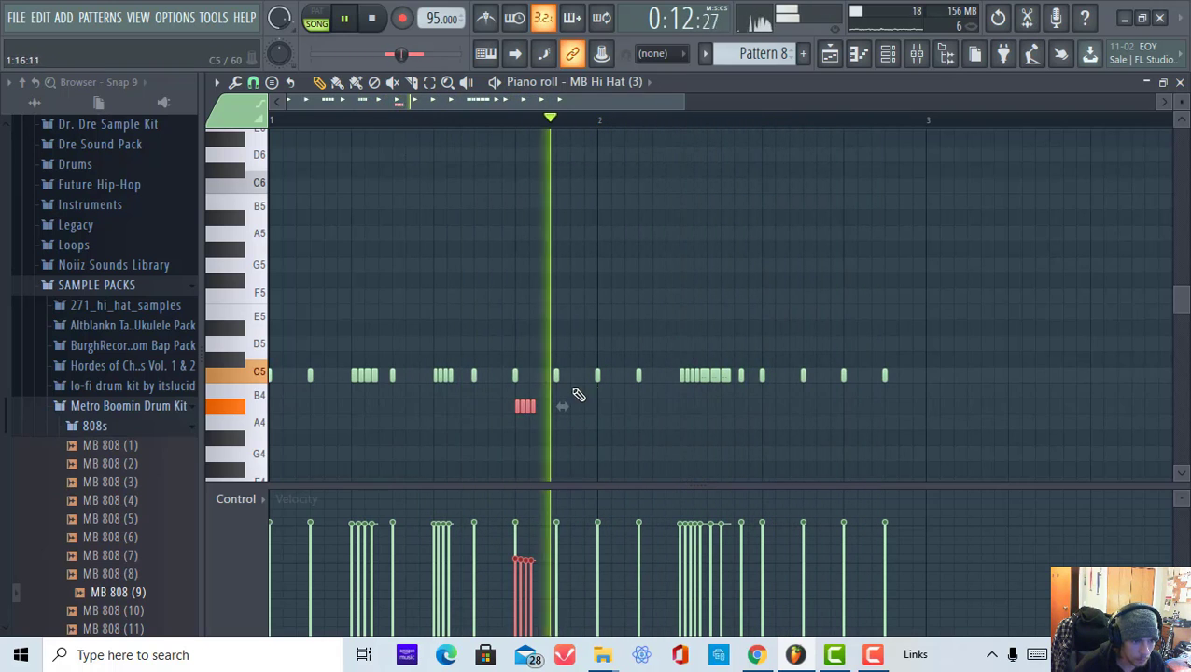
left_click_drag(519, 568, 538, 568)
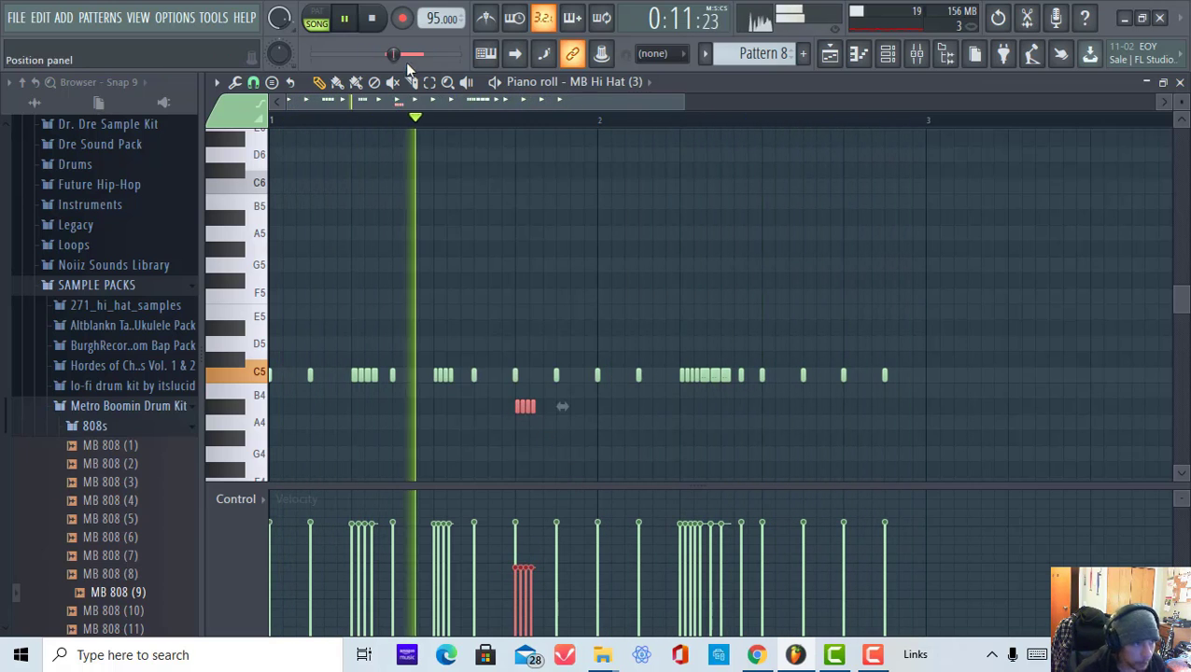
- Place a third-step C5 hit at step 13 of bar 1 above the A#4 roll and raise its velocity close to the neighbouring hits
left_click(345, 18)
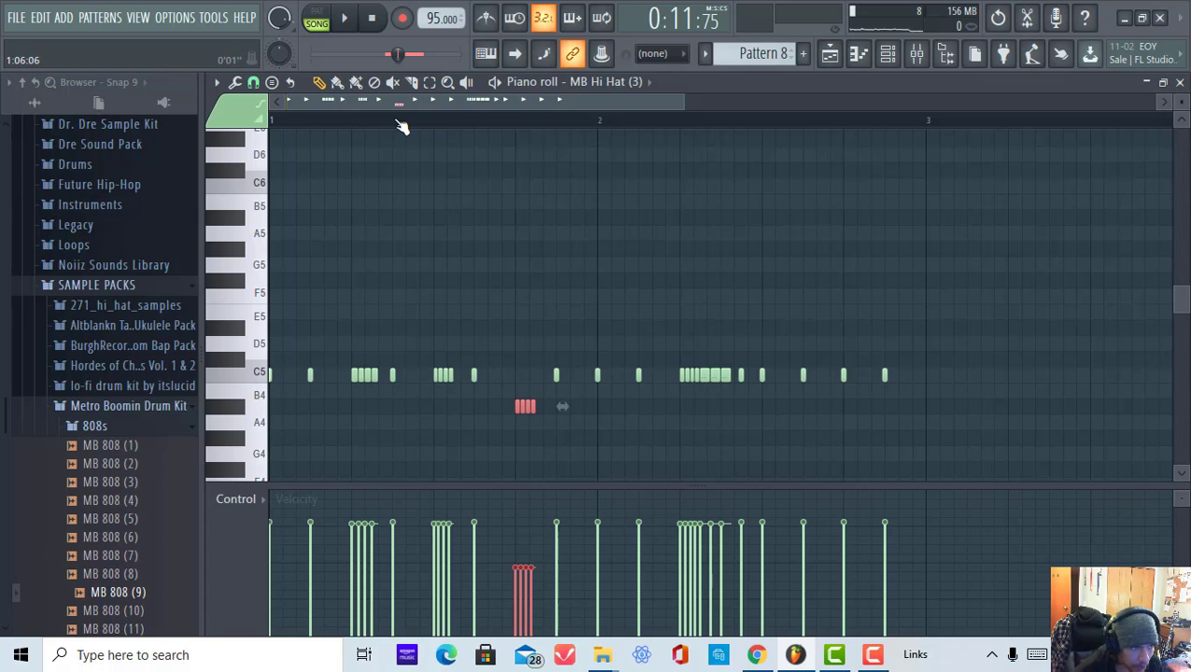
left_click(362, 23)
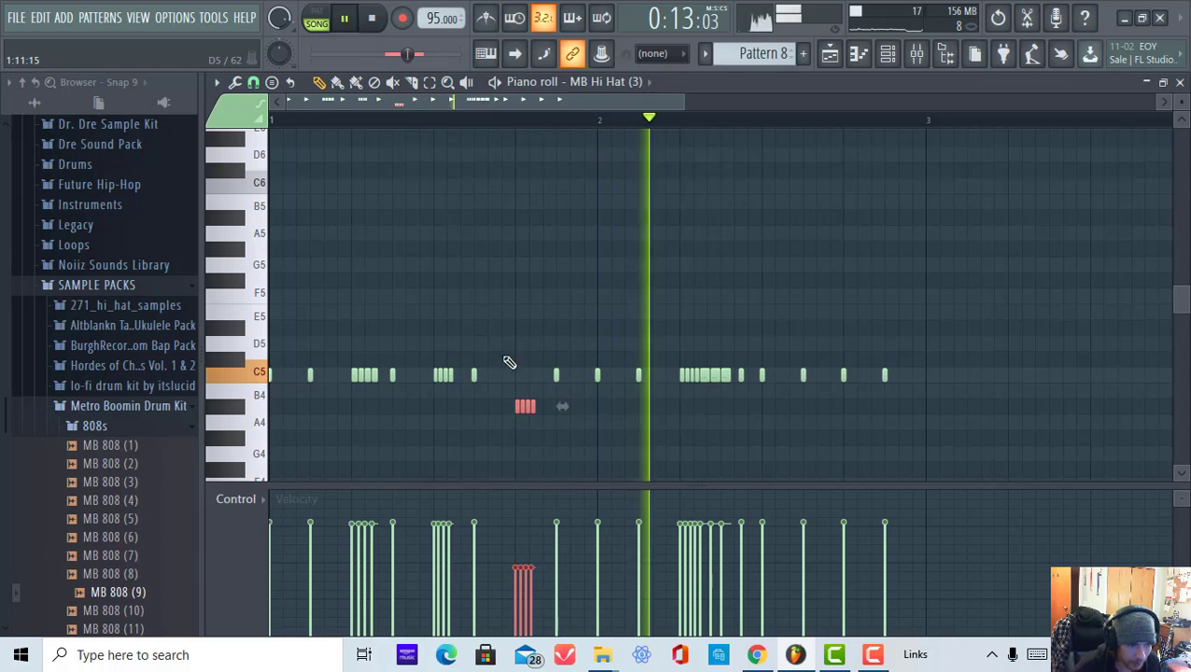
left_click(516, 375)
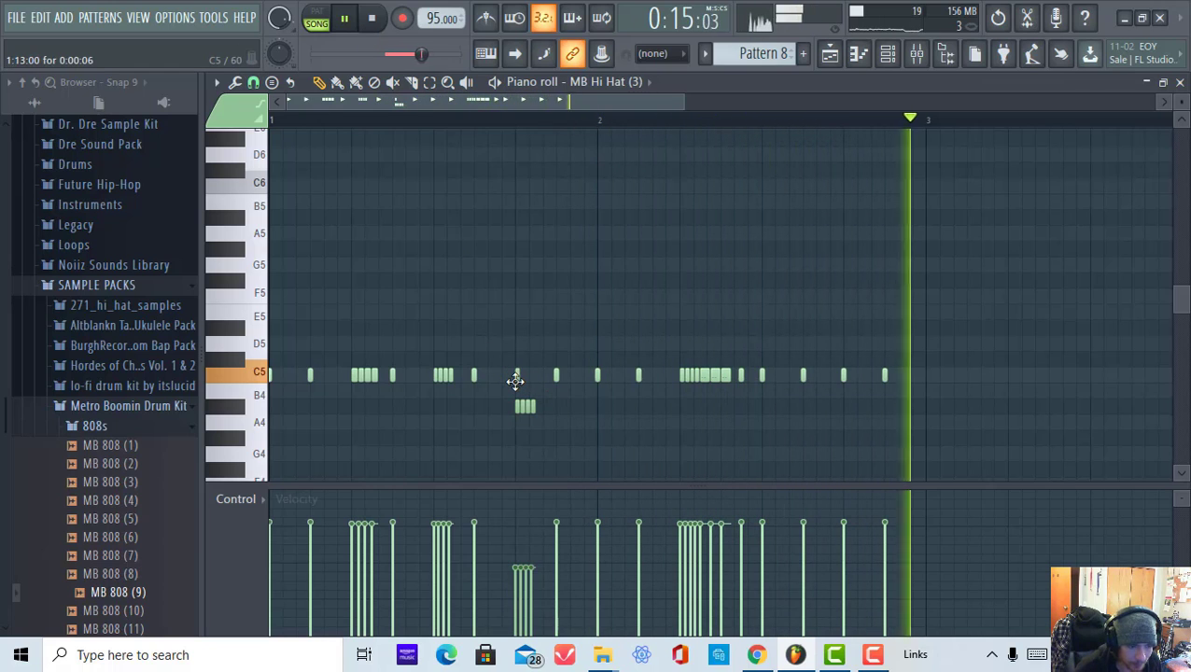
left_click_drag(506, 358, 525, 375)
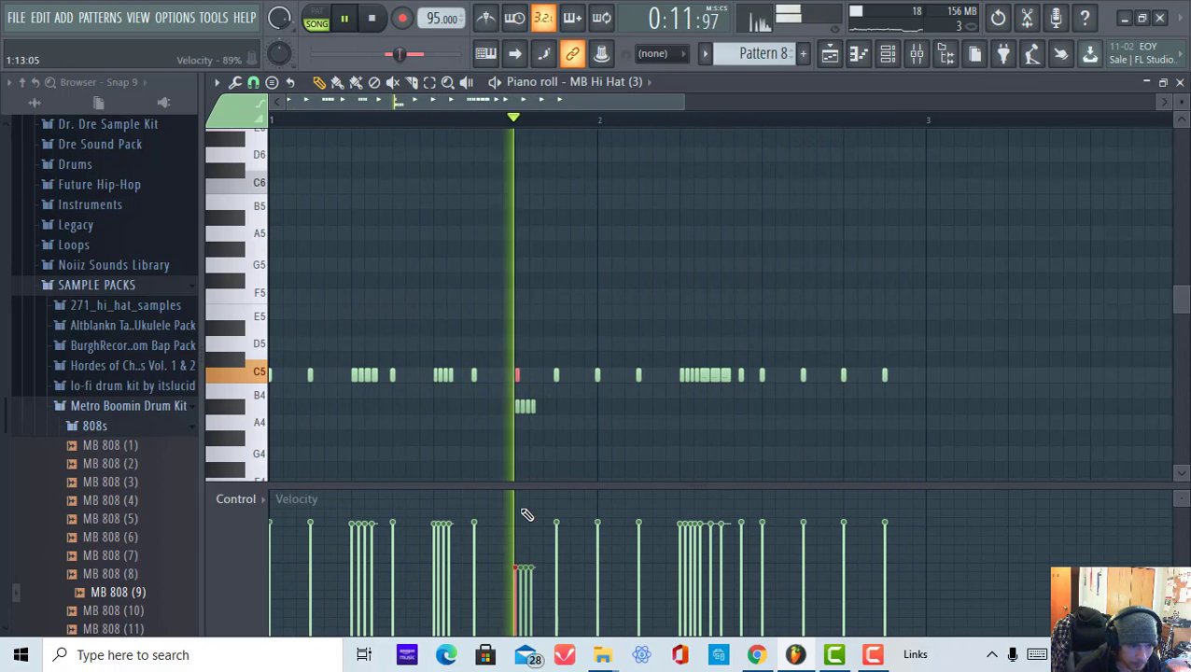
left_click(518, 527)
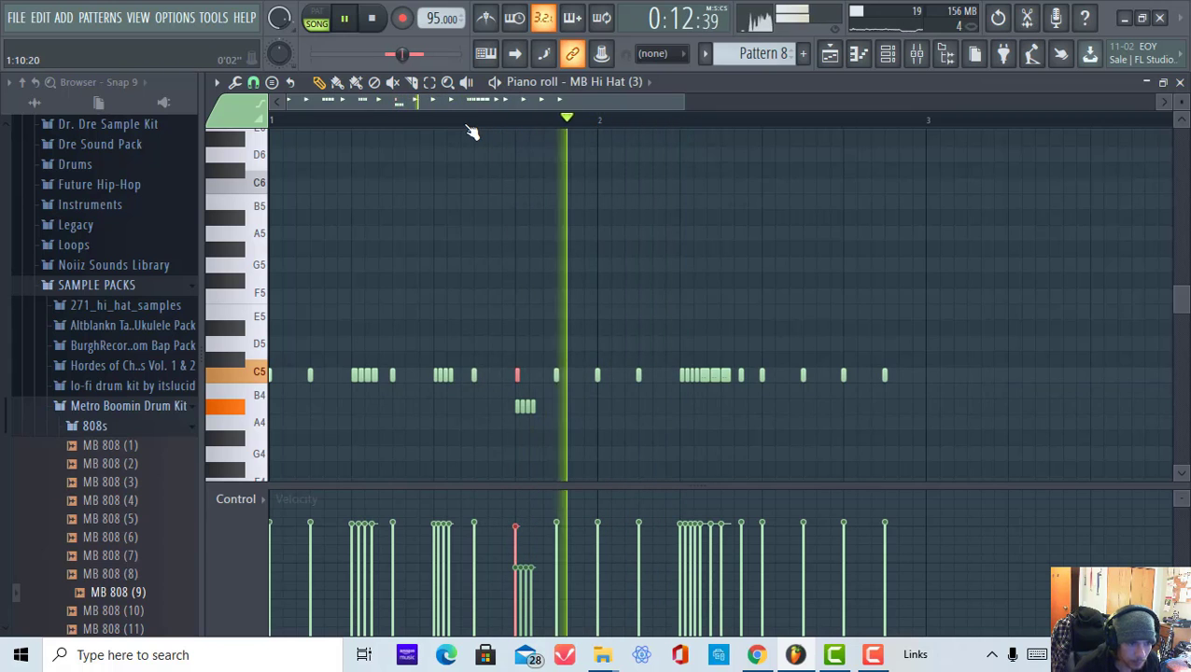
left_click(600, 458, "ctrl")
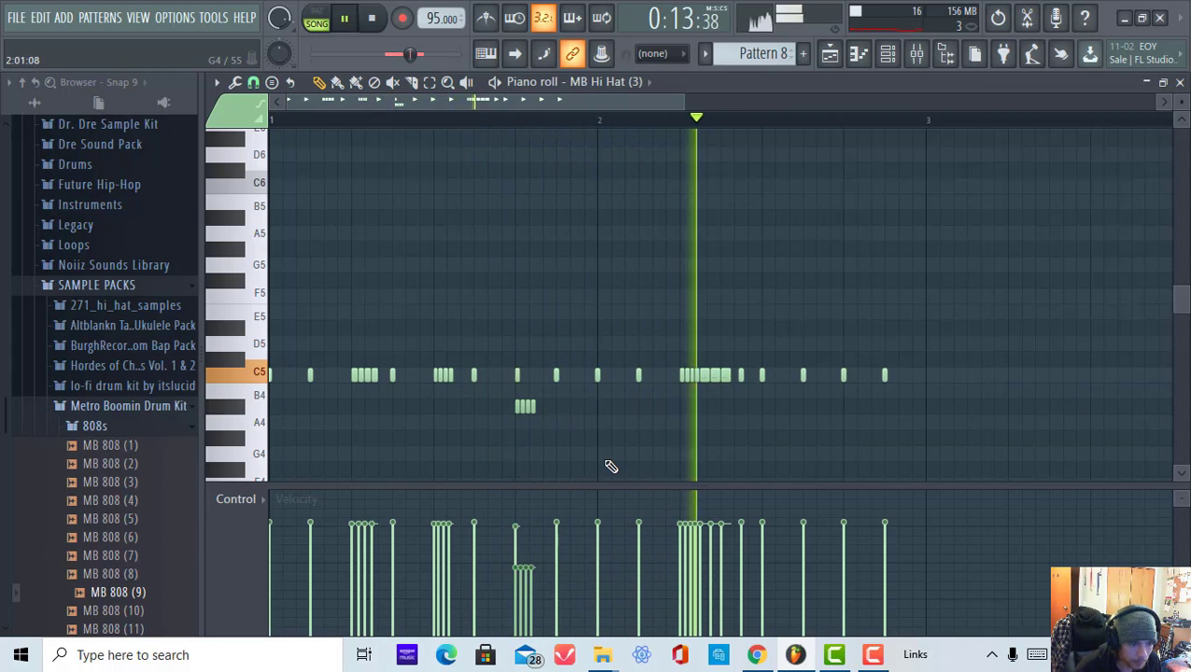
left_click_drag(498, 399, 609, 413)
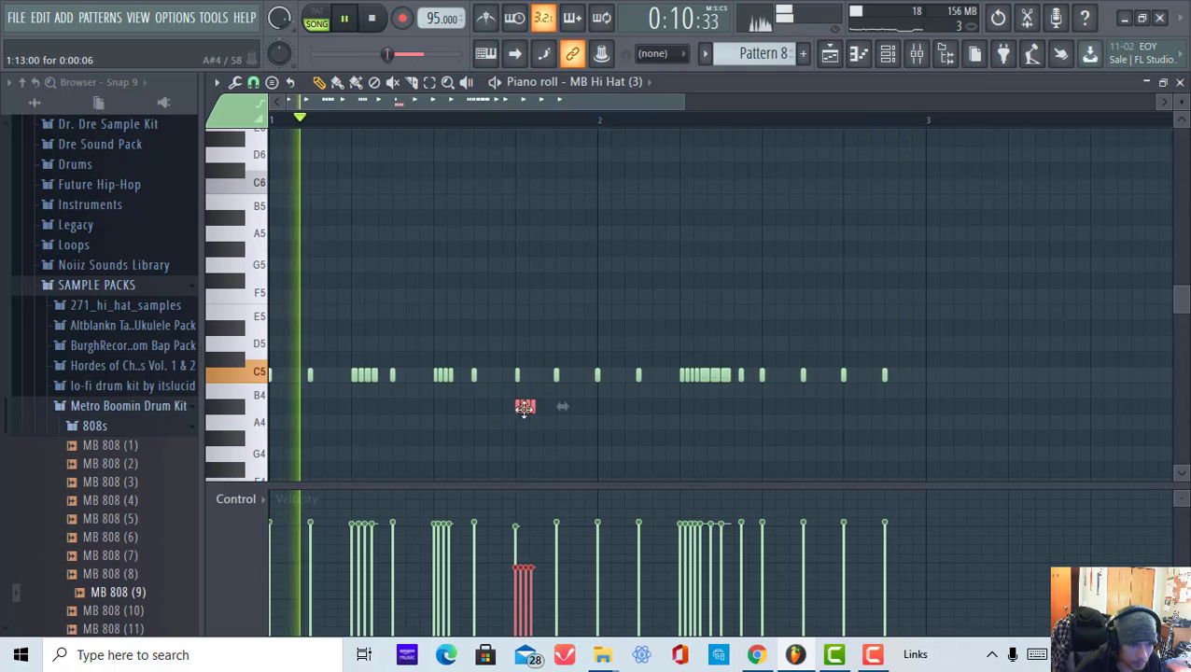
right_click(656, 435)
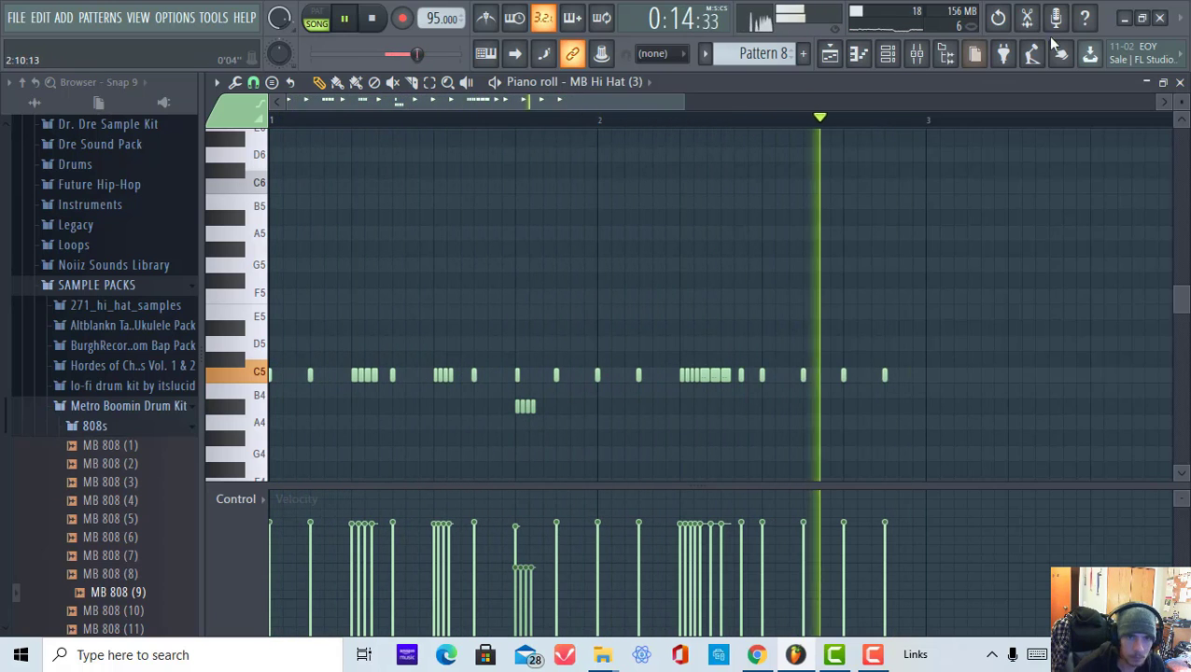
- Place MB Kick (3) hits on steps 1 and 7 and an MB Snare (2) hit on step 9 of Pattern 8
left_click(859, 53)
left_click(887, 56)
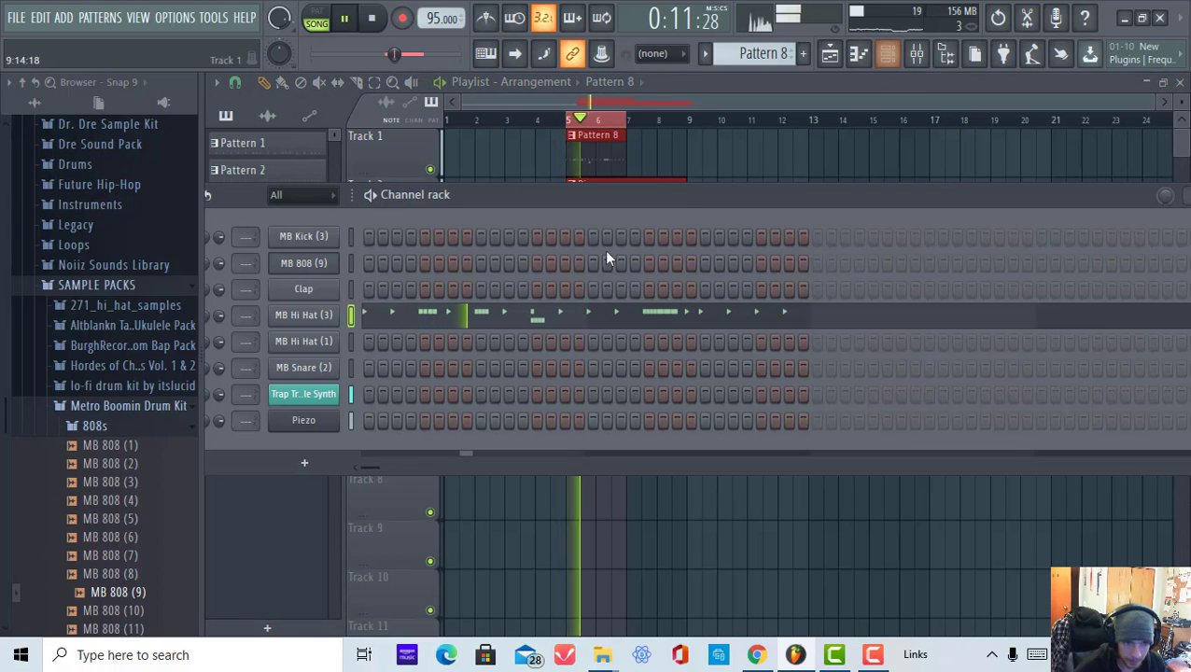
left_click(369, 236)
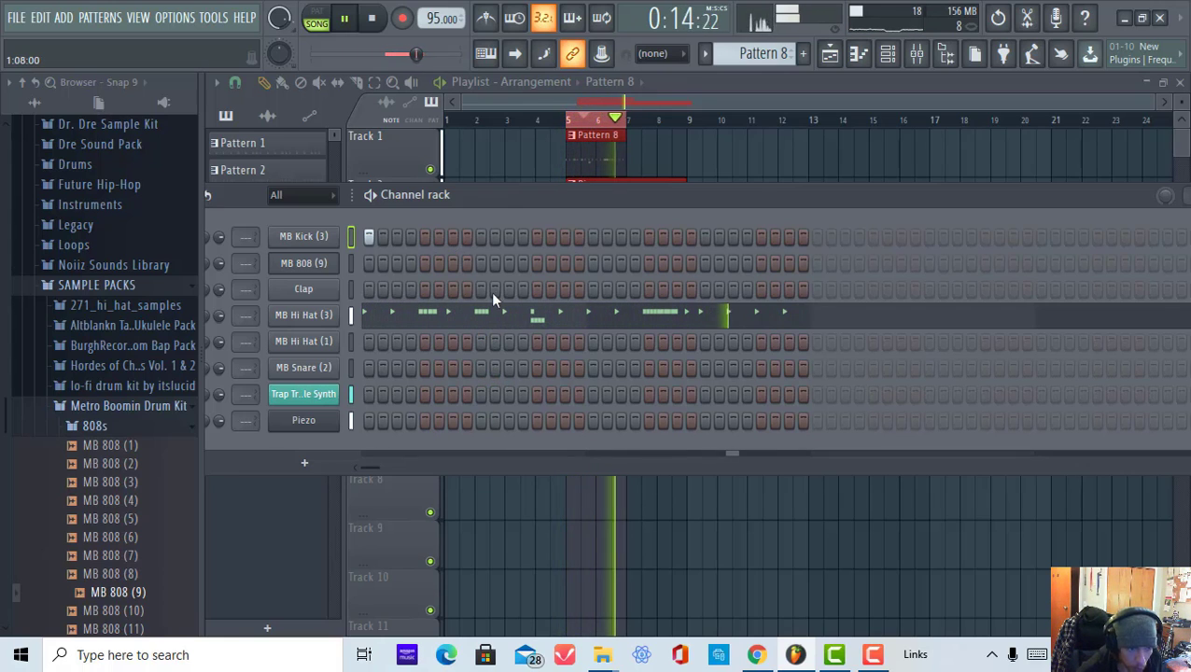
left_click(453, 236)
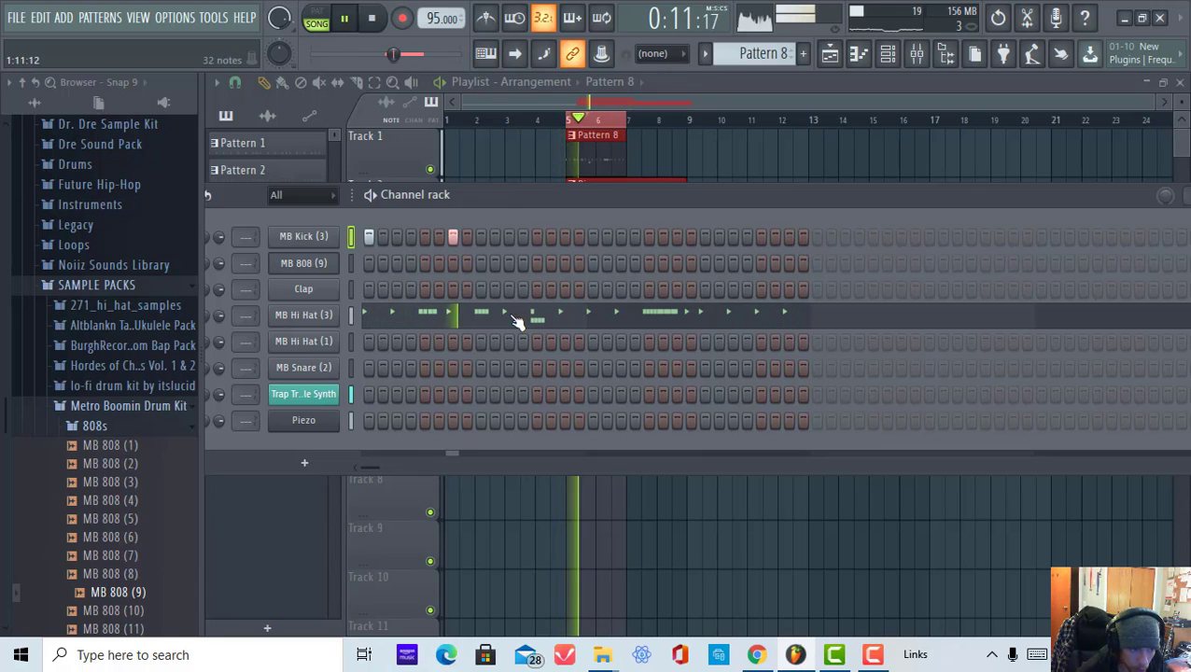
left_click(479, 369)
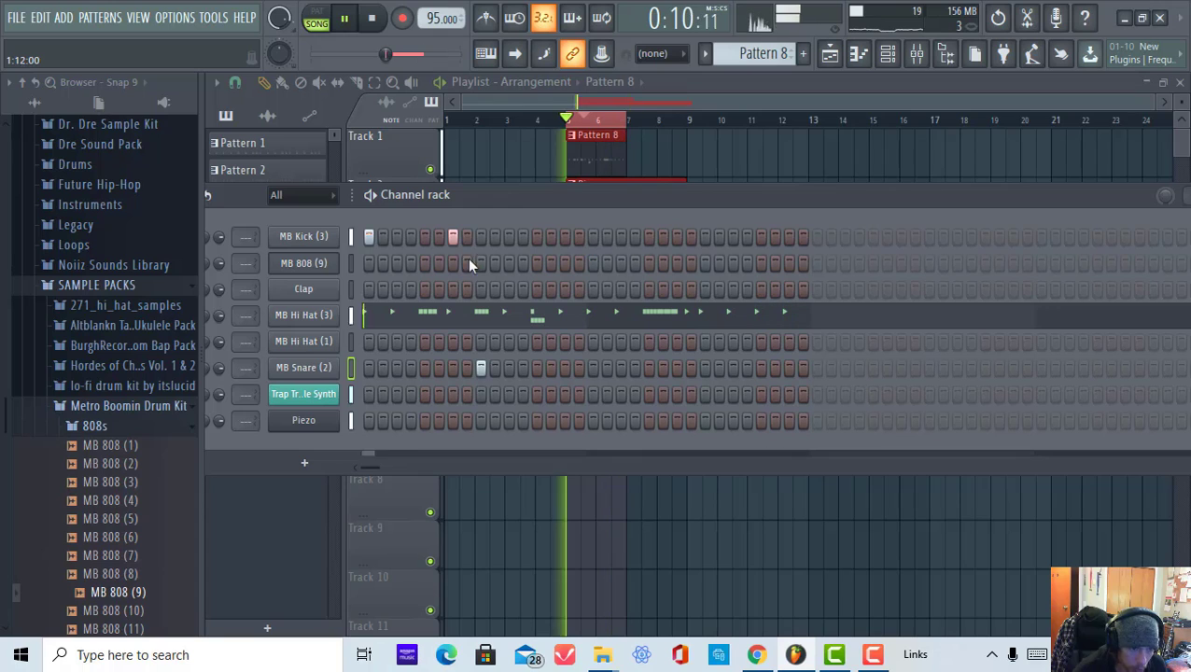
- Place MB Kick (3) hits on steps 14, 21 and 23 and an MB Snare (2) hit on step 25
left_click(550, 236)
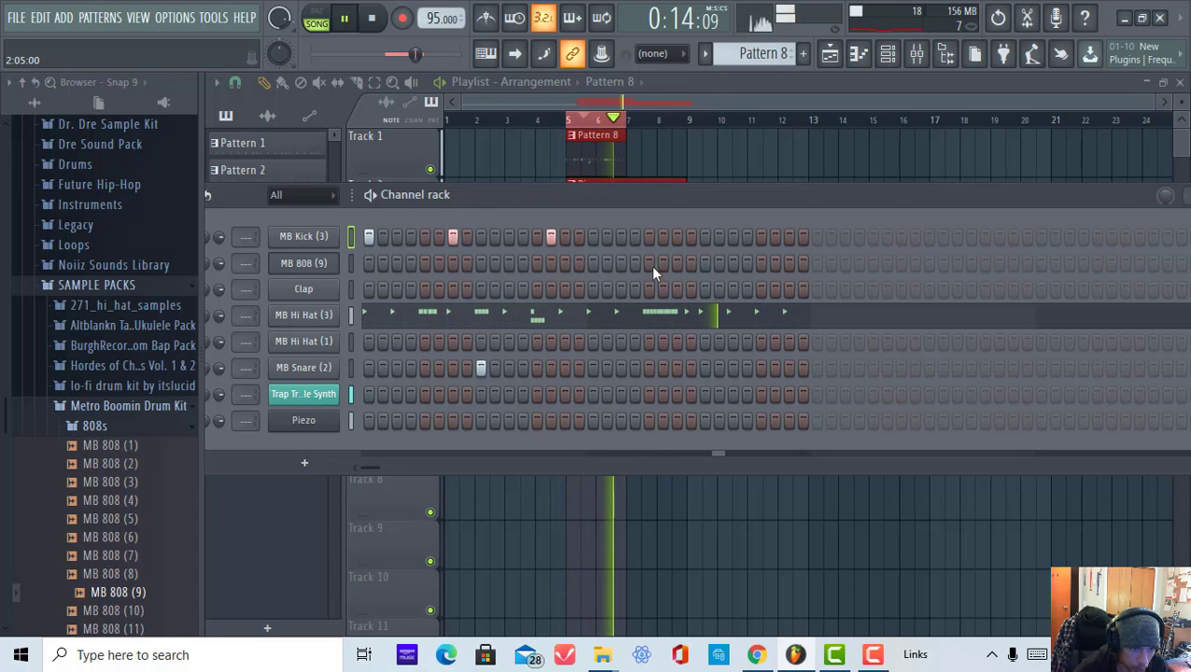
left_click(648, 236)
left_click(676, 236)
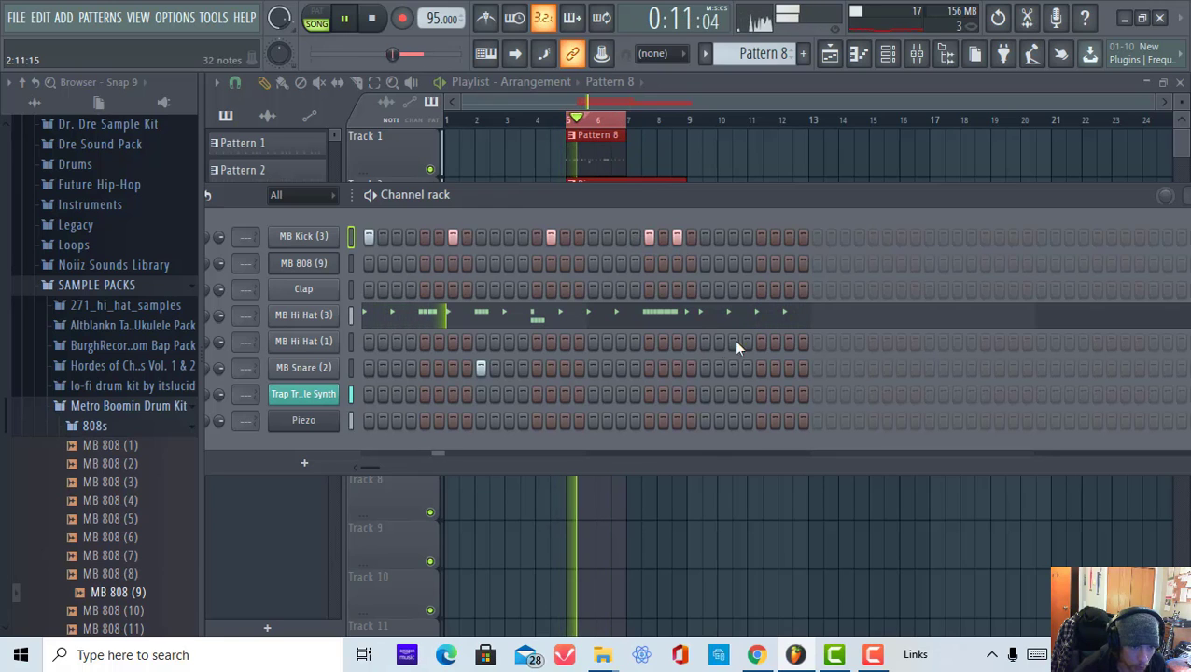
left_click(704, 368)
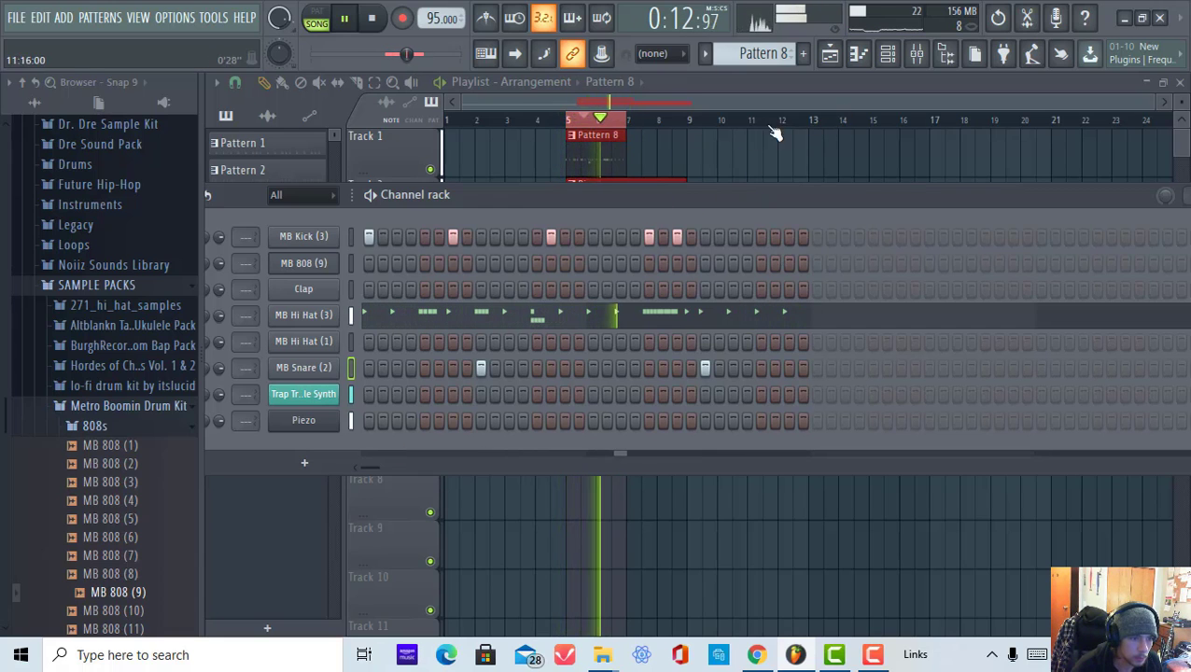
- Stop playback and place a second Pattern 8 clip at bar 7 on Track 1, directly after the first
left_click(660, 146)
scroll(616, 127, "up", 6)
scroll(627, 127, "down", 3)
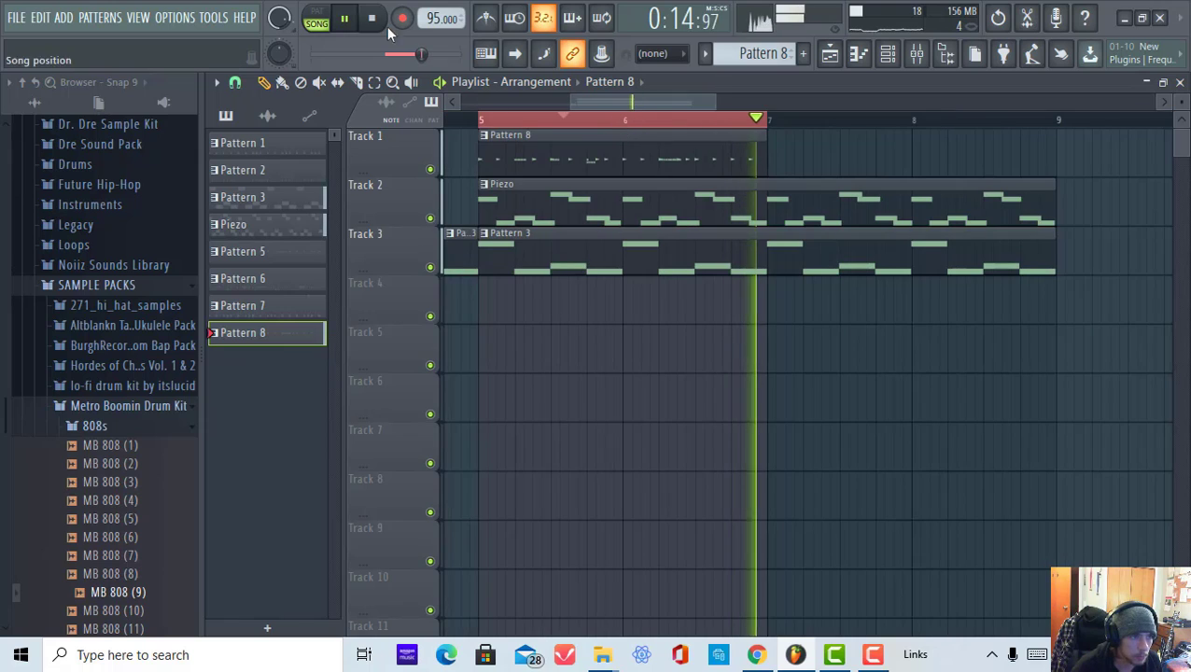
left_click(371, 18)
left_click_drag(895, 140, 772, 140)
scroll(729, 131, "up", 3)
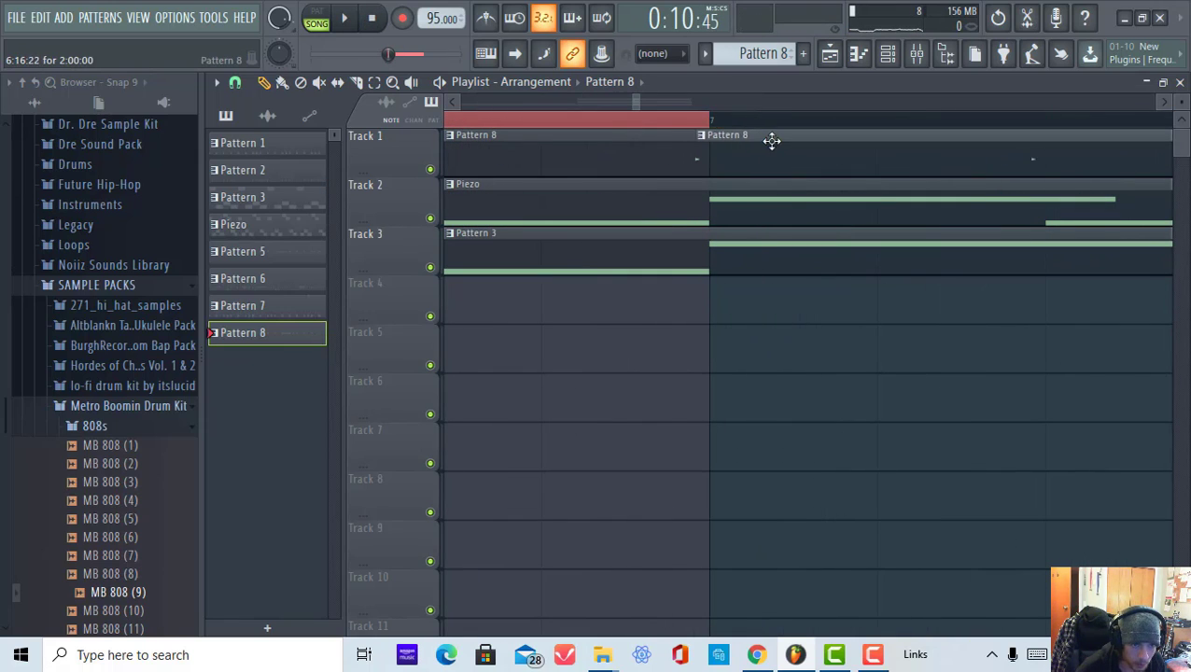
scroll(732, 135, "down", 3)
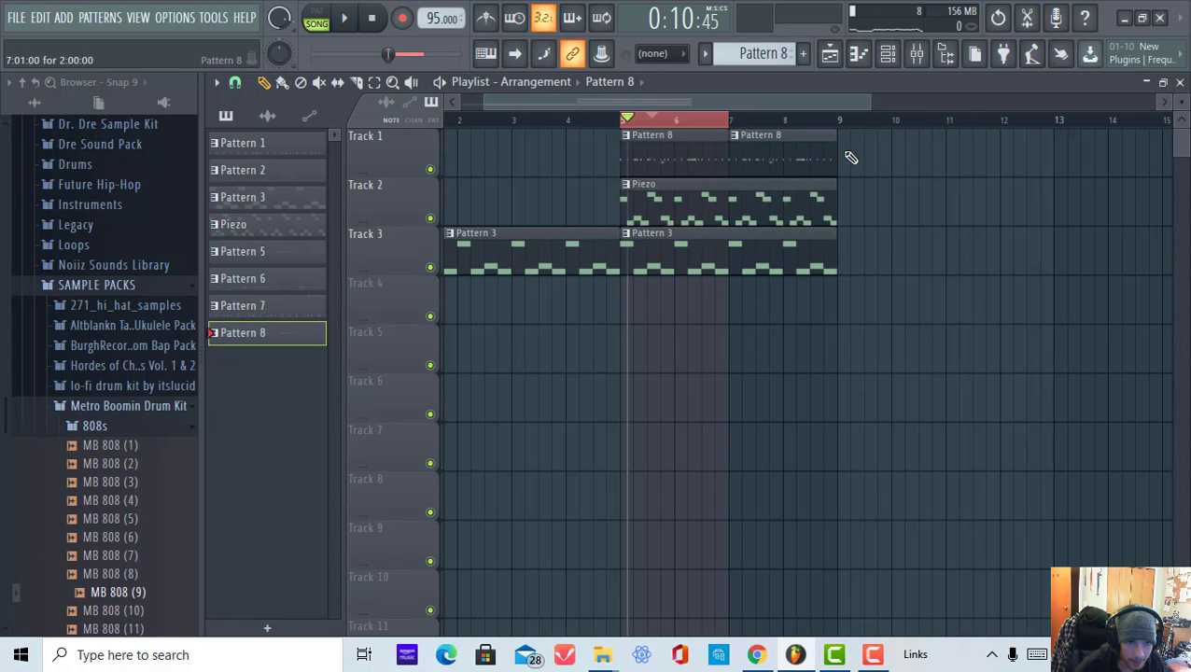
- Select both Pattern 8 clips on Track 1 and merge them into one pattern clip
left_click_drag(868, 149, 607, 170)
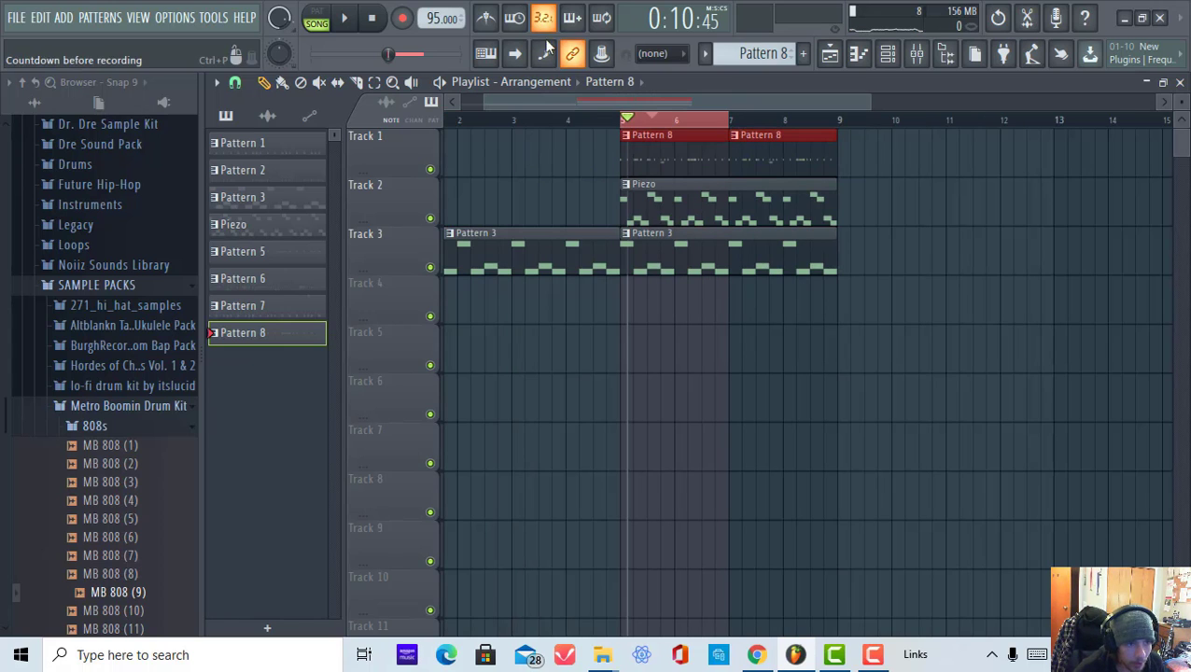
left_click(216, 83)
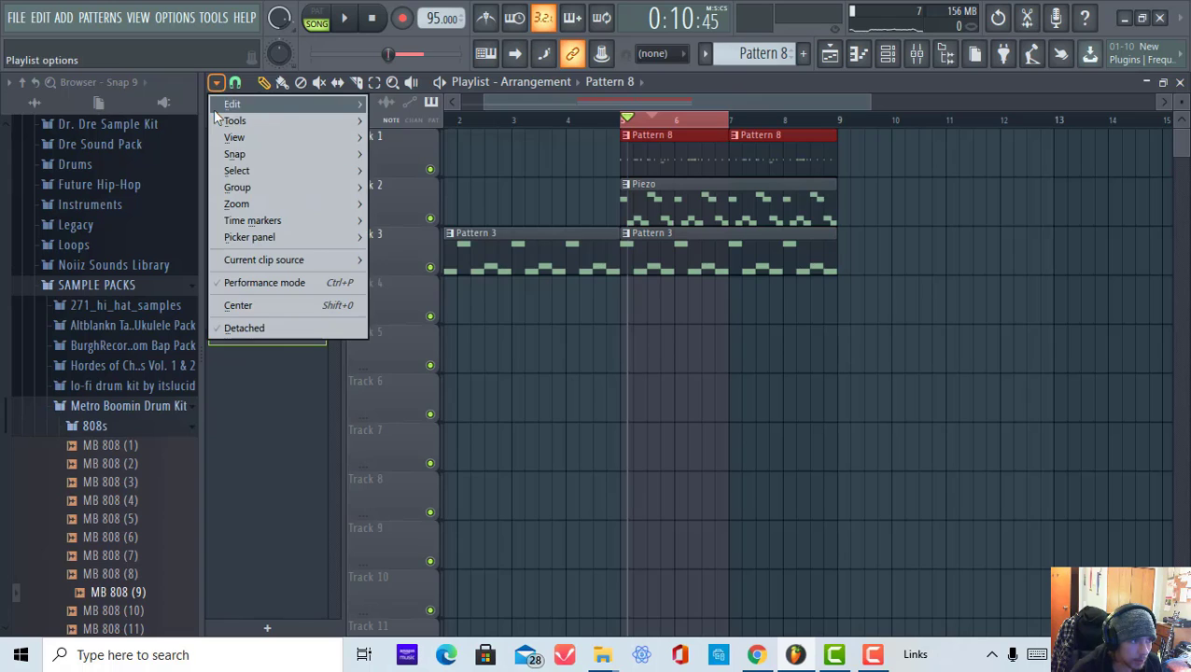
mouse_move(212, 104)
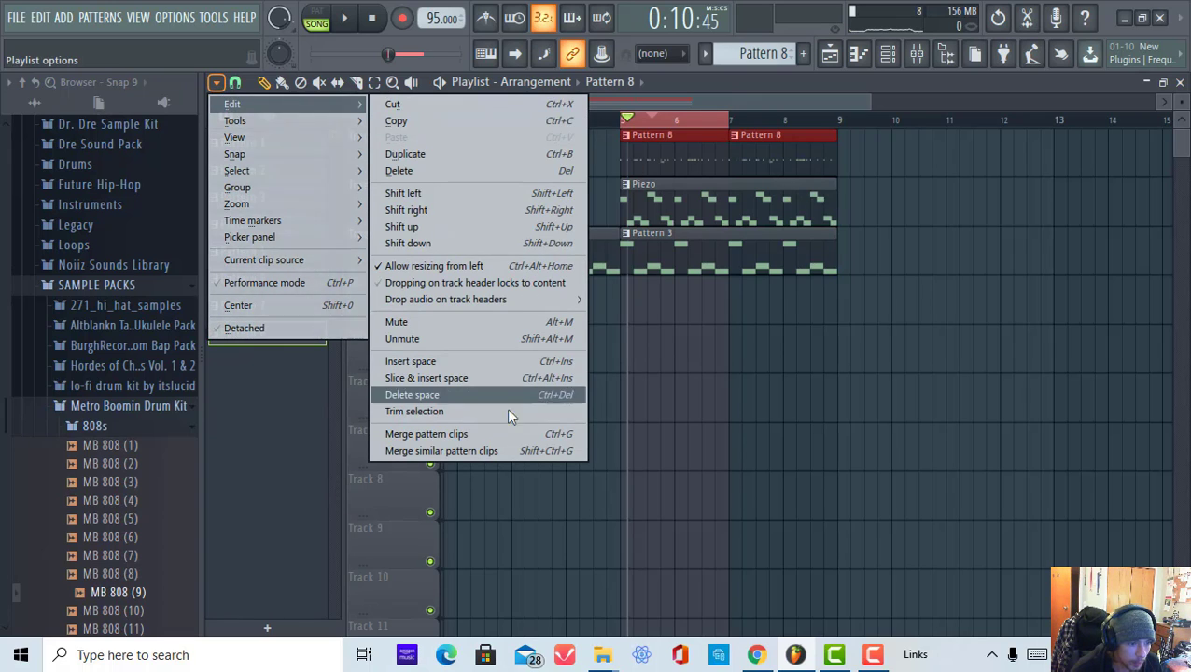
left_click(467, 432)
- Place MB 808 (9) hits in the merged pattern on steps 1, 7, 14, 21, 23, 33, 39, 46, 53 and 55, matching the kicks
double_click(772, 154)
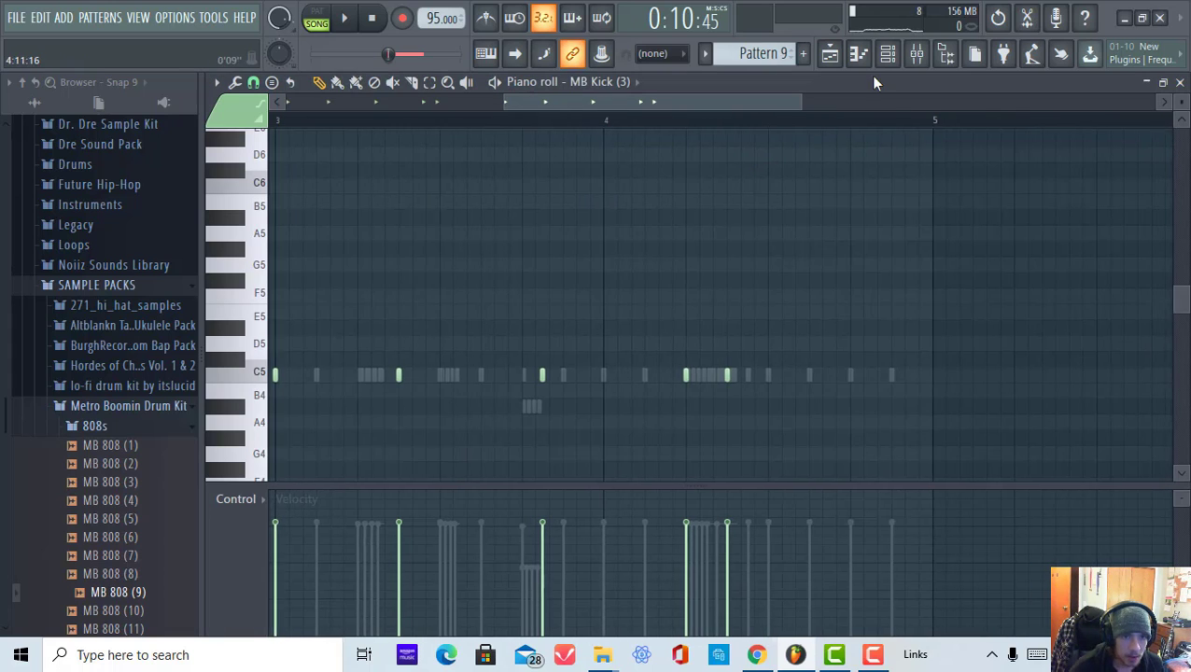
left_click(887, 53)
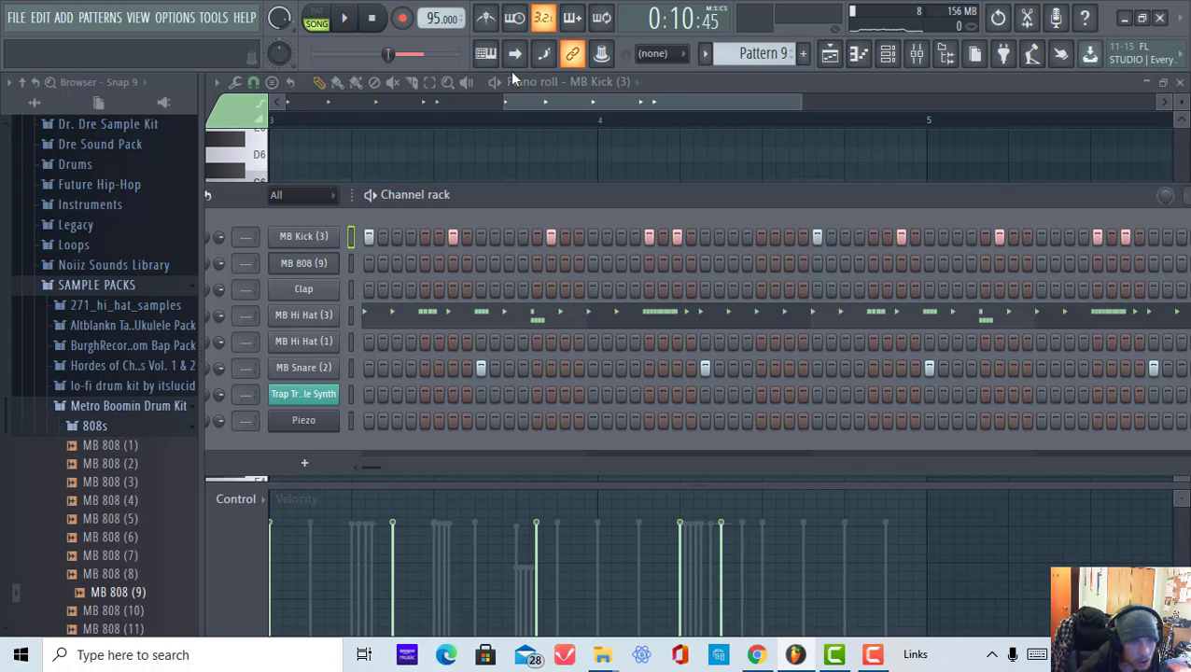
left_click(363, 18)
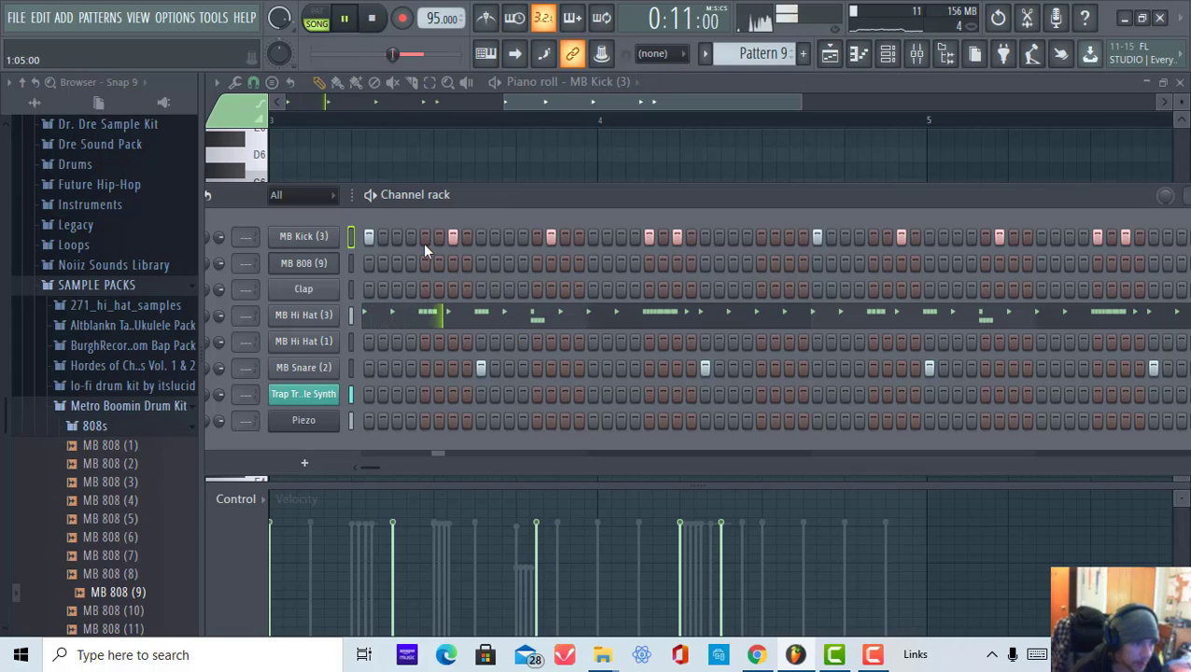
left_click(452, 263)
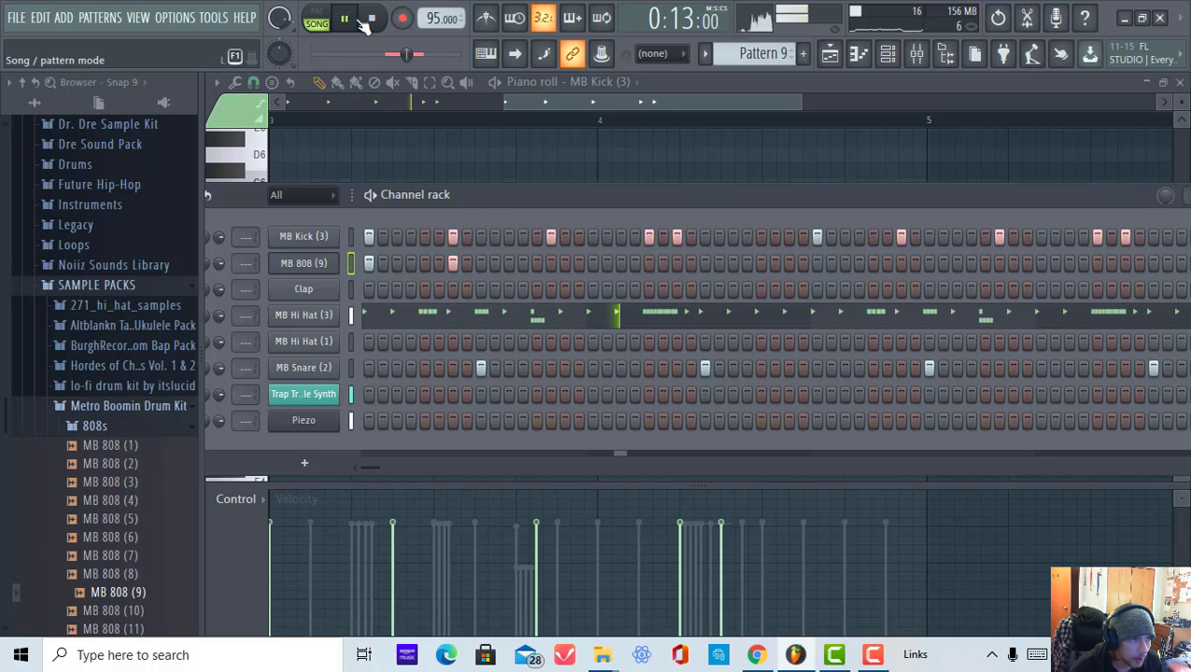
key("space")
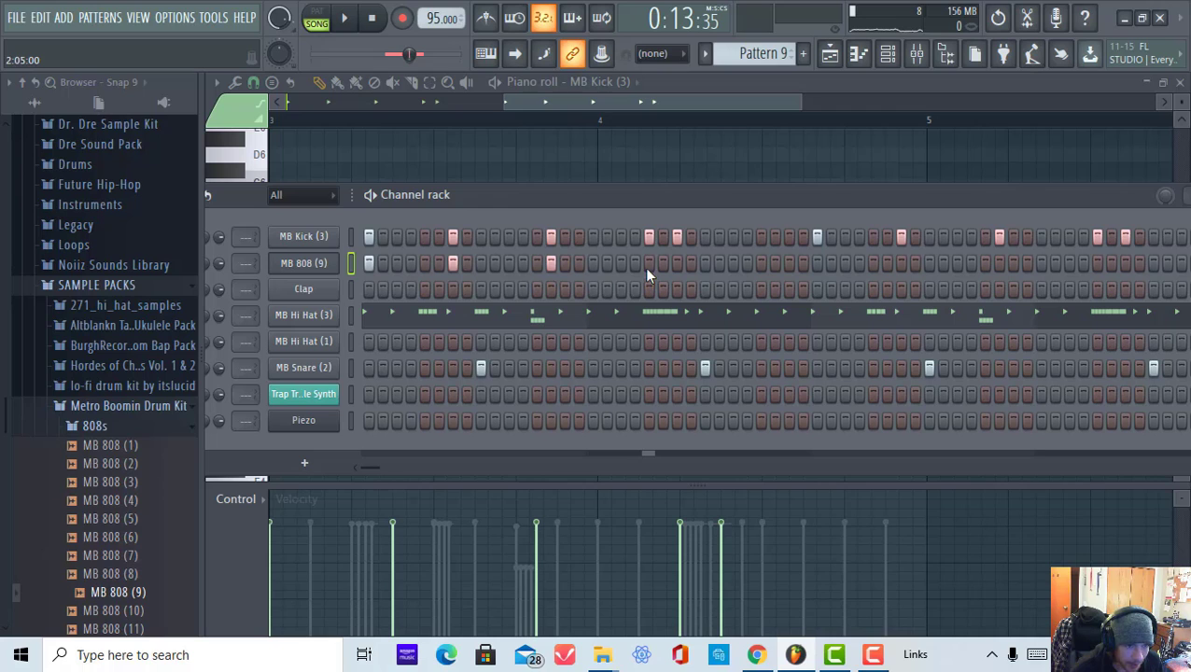
left_click_drag(921, 198, 725, 177)
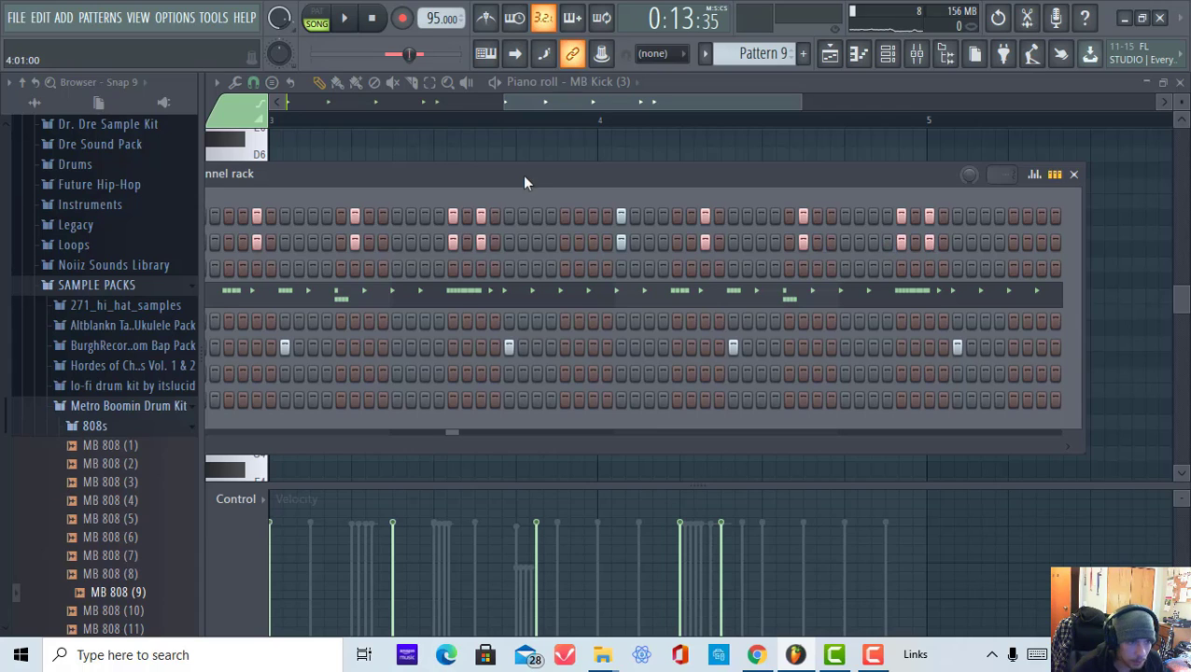
left_click(364, 19)
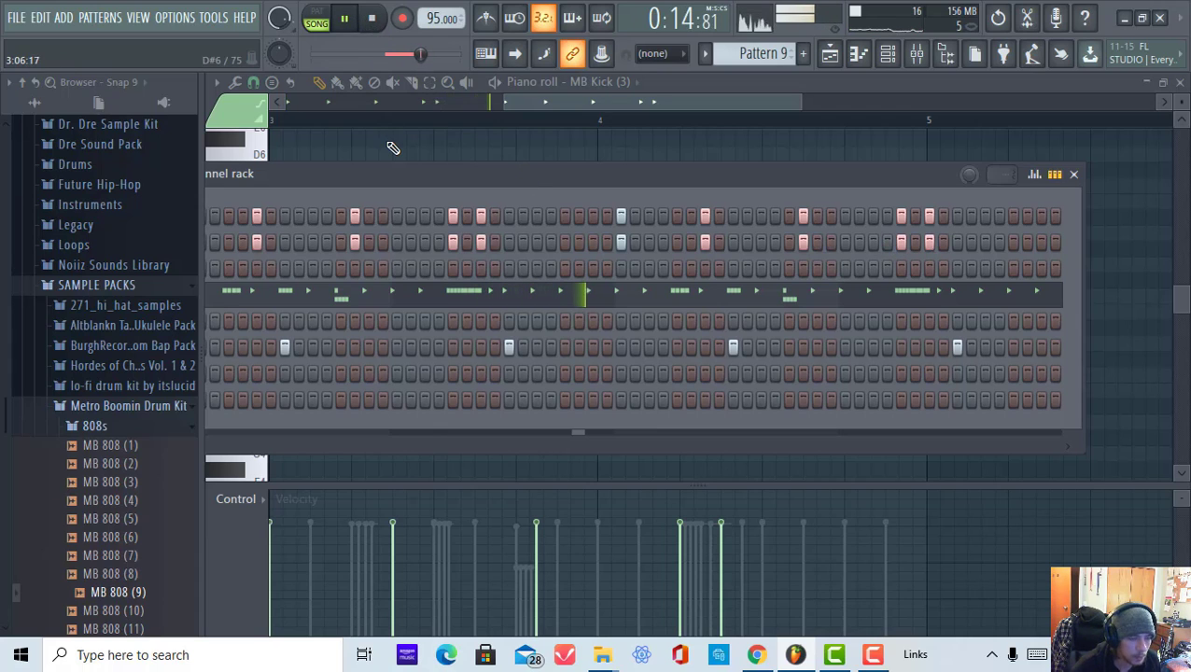
double_click(548, 186)
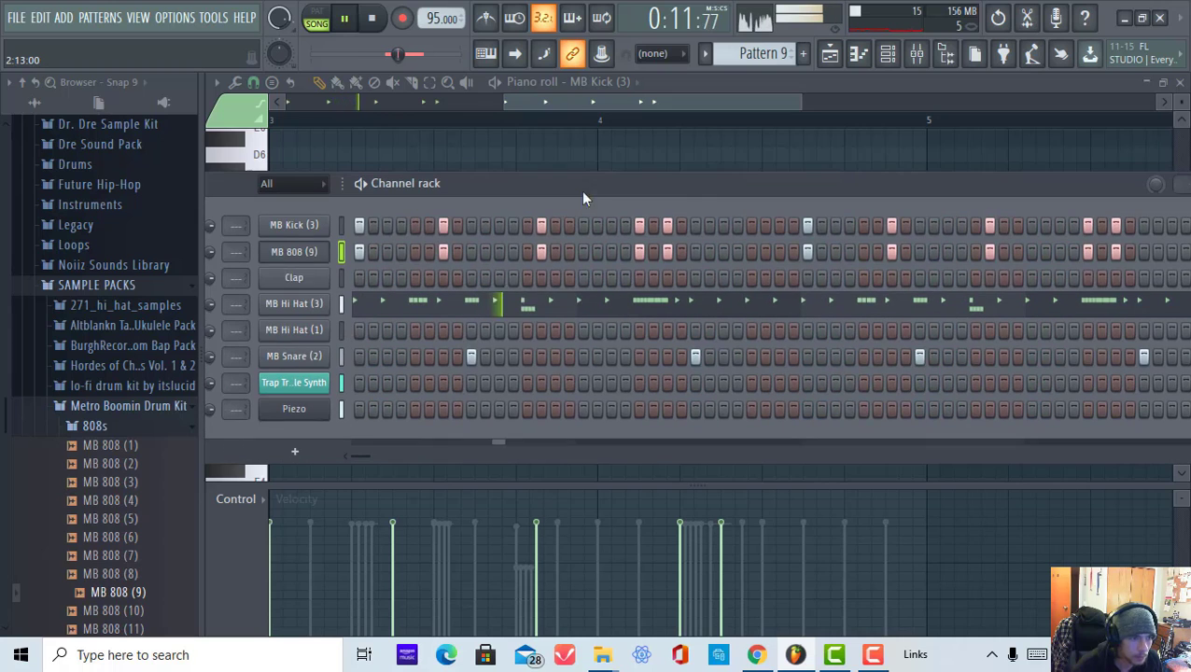
- Extend the playlist's loop selection to run from bar 5 to bar 9, covering the whole merged clip
left_click(829, 59)
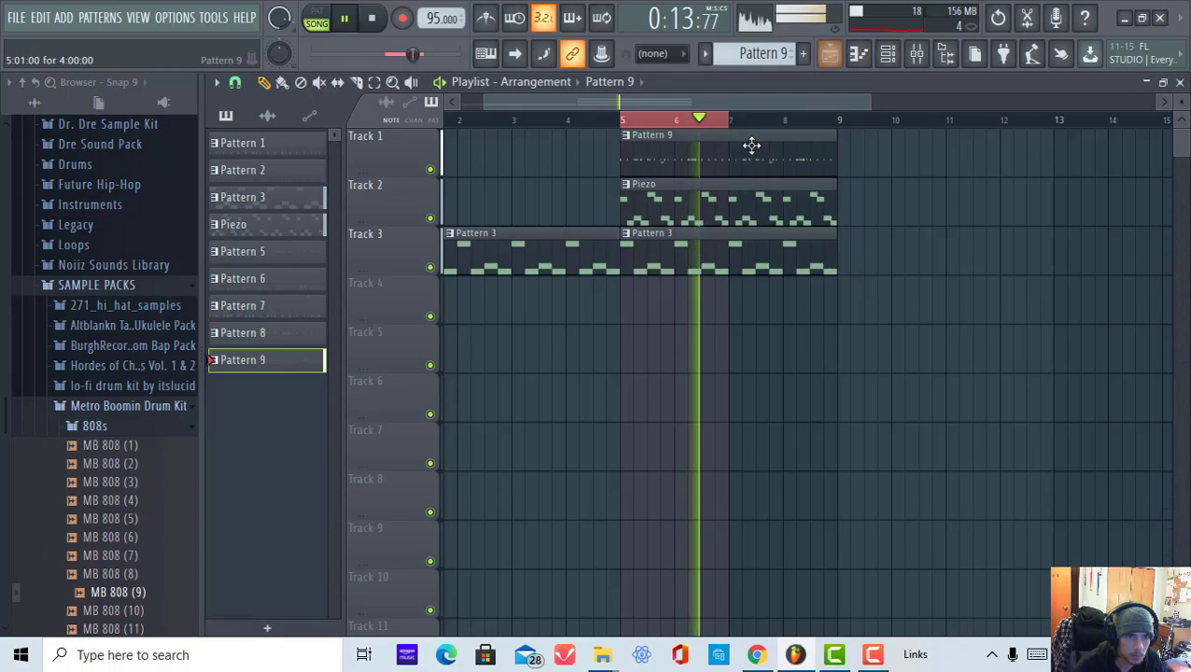
left_click_drag(729, 120, 840, 122)
scroll(840, 122, "up", 3)
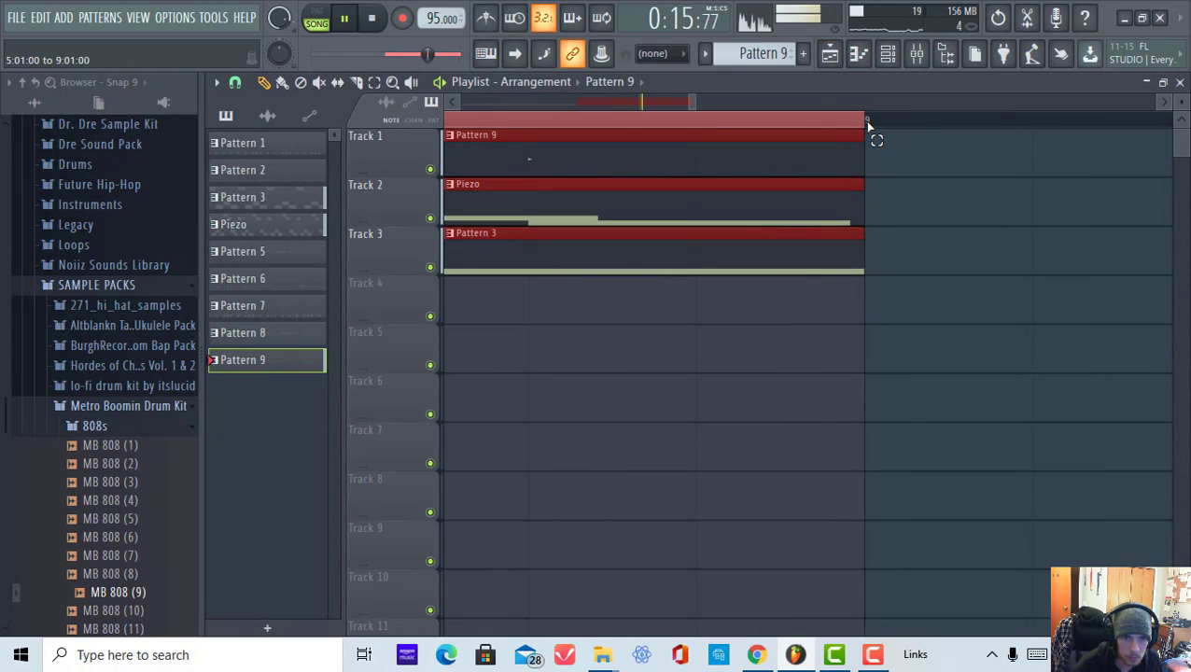
scroll(855, 125, "down", 5)
- Open the MB 808 (9) piano roll and raise the second note, at step 7 of bar 1, to E5
left_click(890, 54)
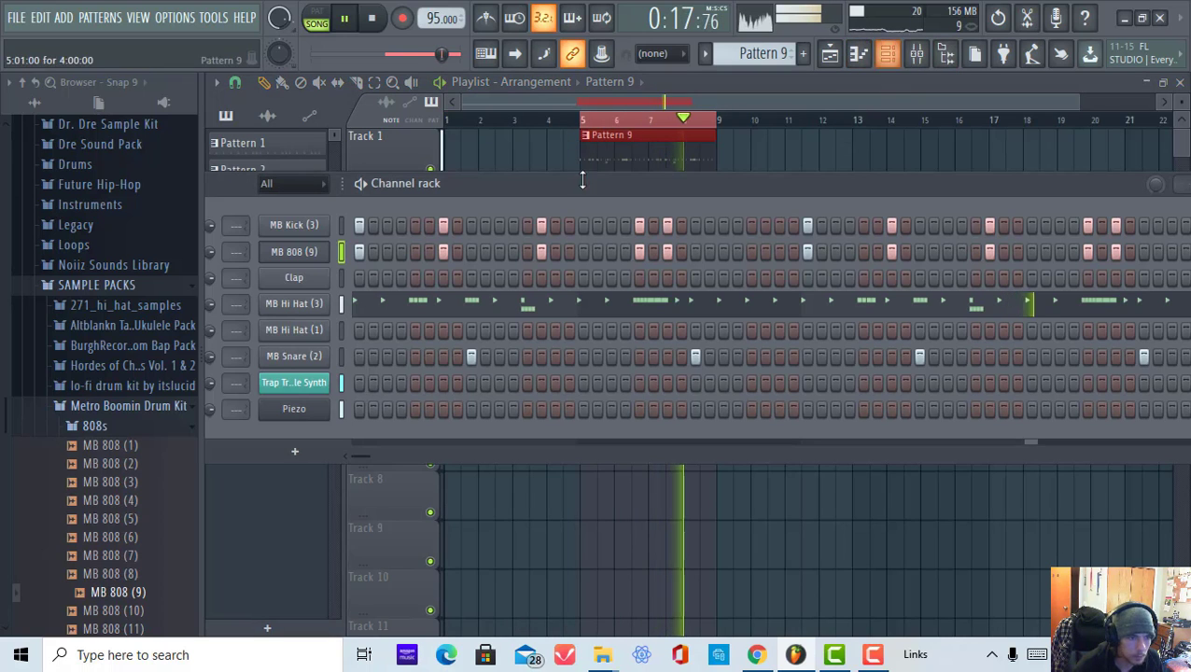
right_click(317, 257)
left_click(380, 249)
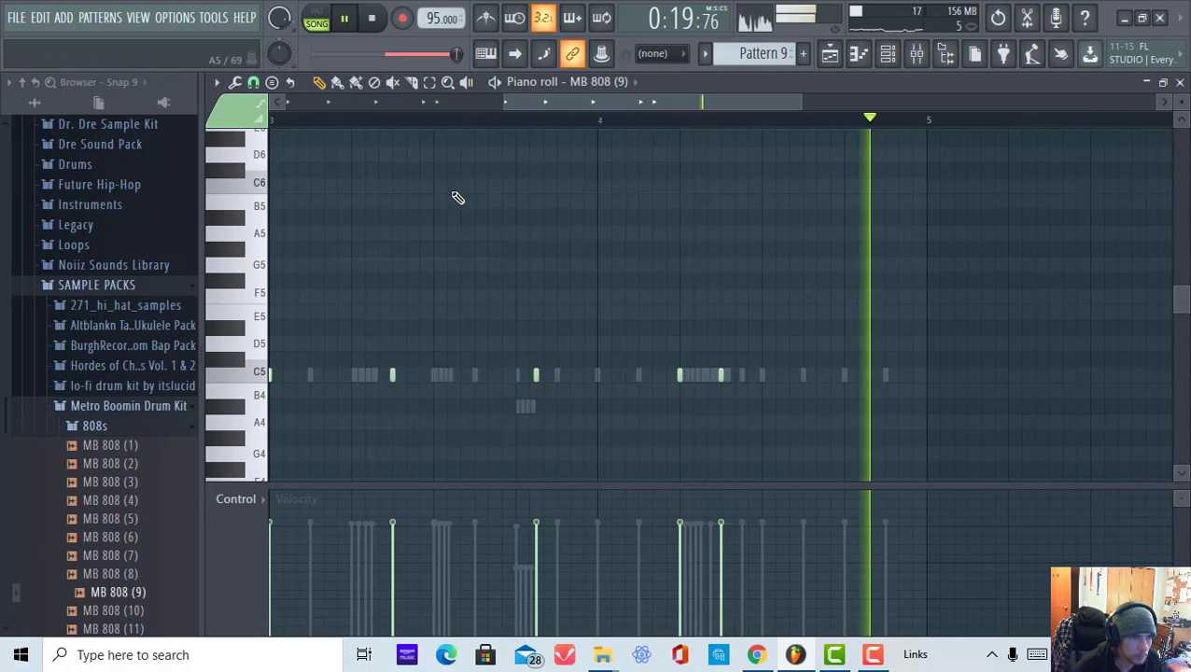
left_click(602, 81)
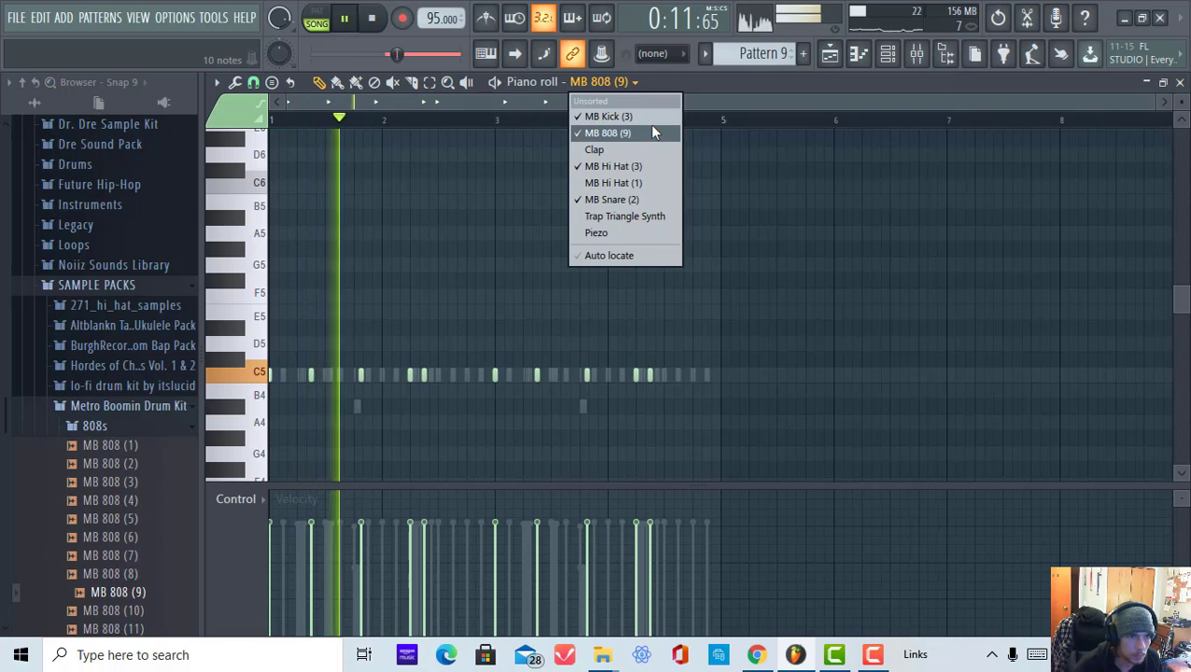
left_click(649, 126)
scroll(313, 226, "down", 4)
scroll(313, 227, "up", 4)
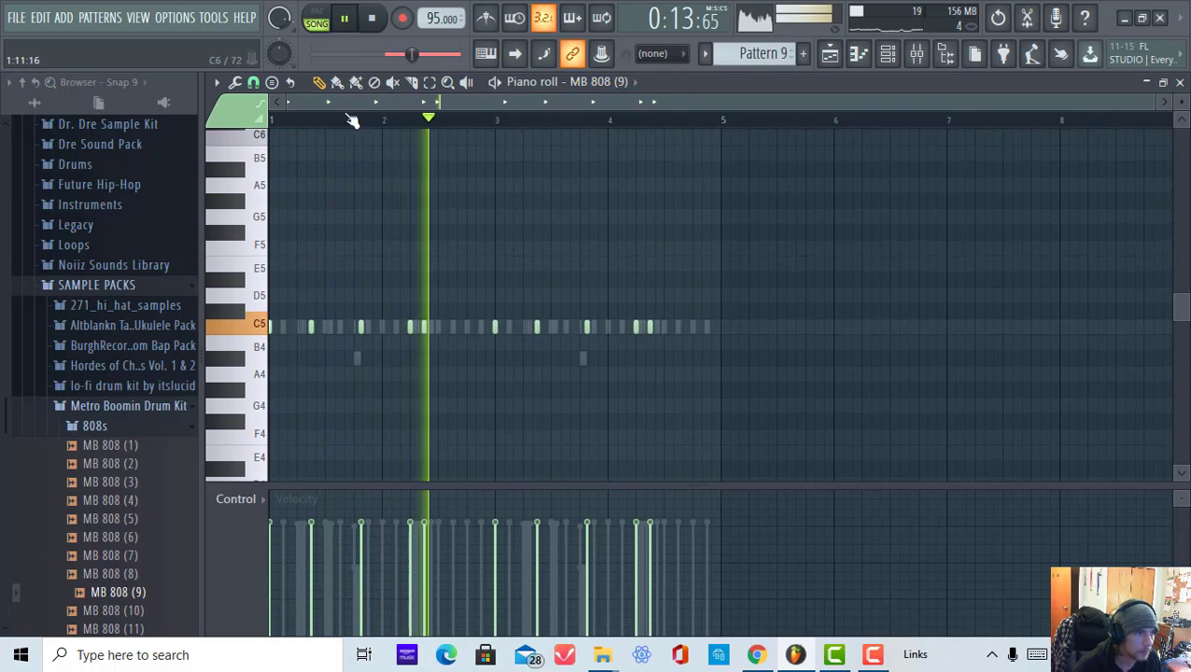
left_click(357, 31)
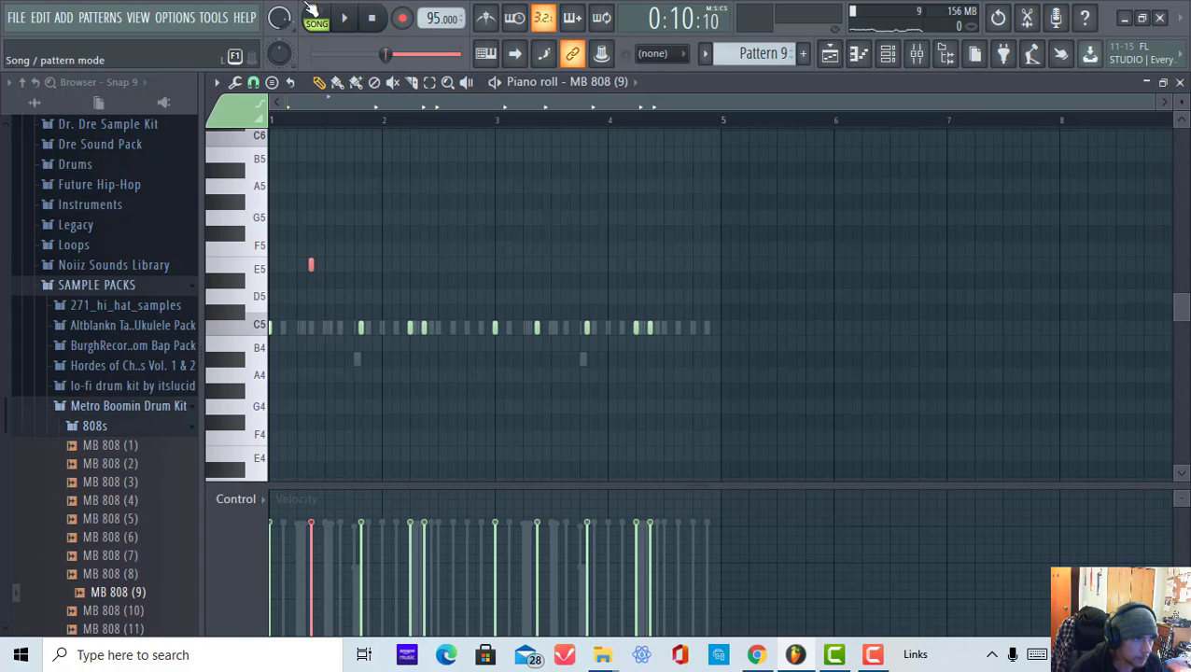
key("space")
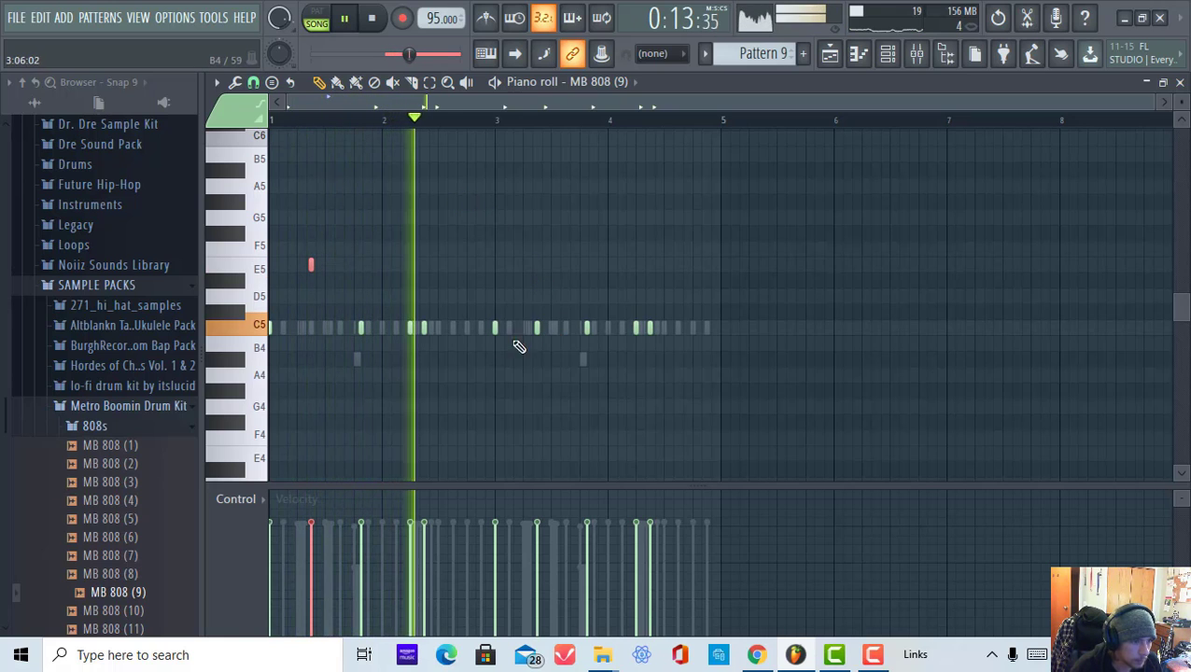
- Raise the MB 808 (9) note at step 5 of bar 2 to A5 and stop playback
left_click_drag(412, 335, 392, 326)
key("shift+Up")
key("shift+Up")
key("shift+Up")
key("shift+Up")
key("shift+Up")
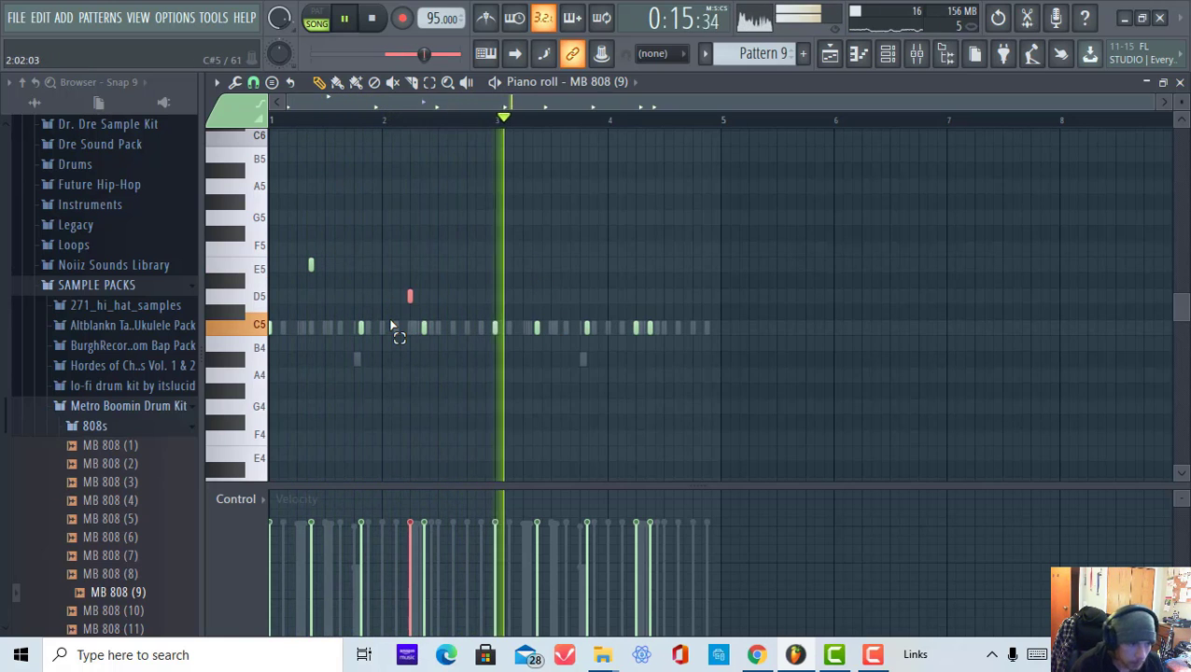
key("shift+Up")
key("shift+Up")
key("shift+Up")
key("shift+Up")
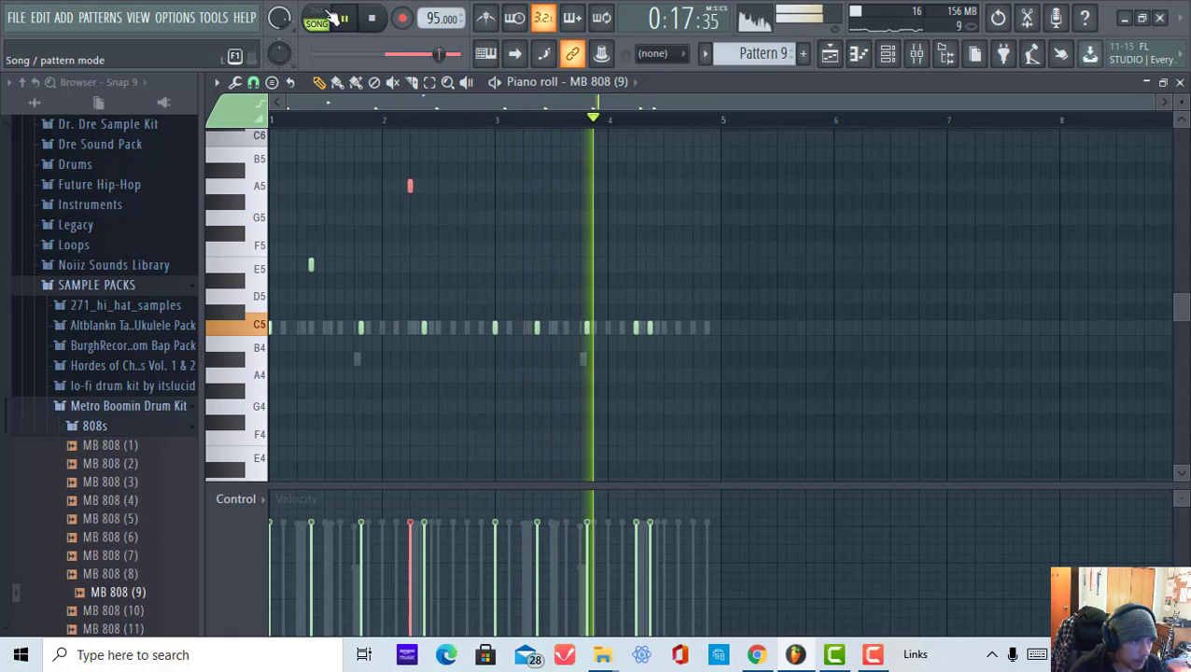
left_click(346, 20)
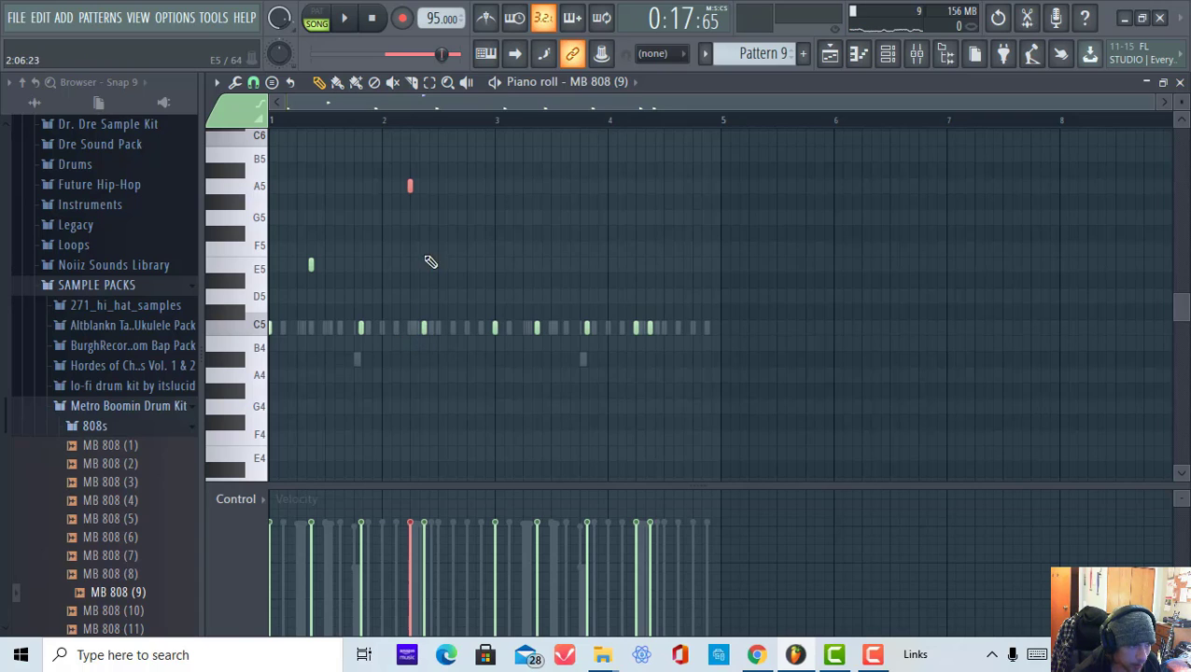
- Audition the A5 and C5 keys of MB 808 (9) and listen to the loop with the repitched bass notes
left_click(263, 196)
left_click(260, 329)
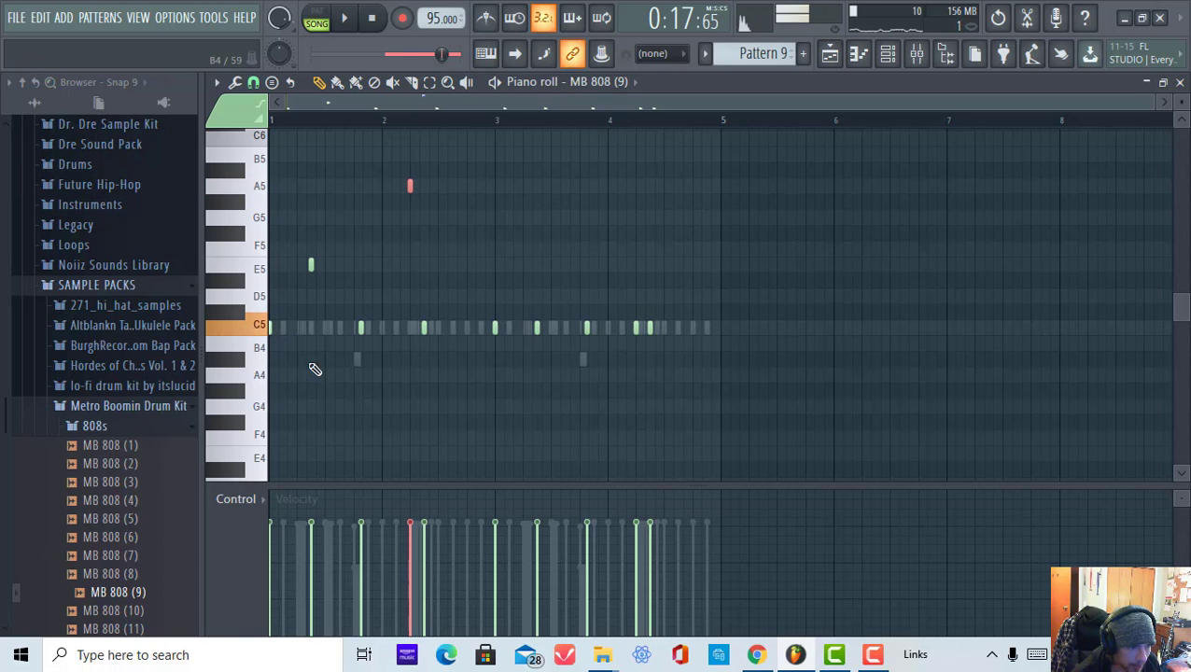
left_click(345, 19)
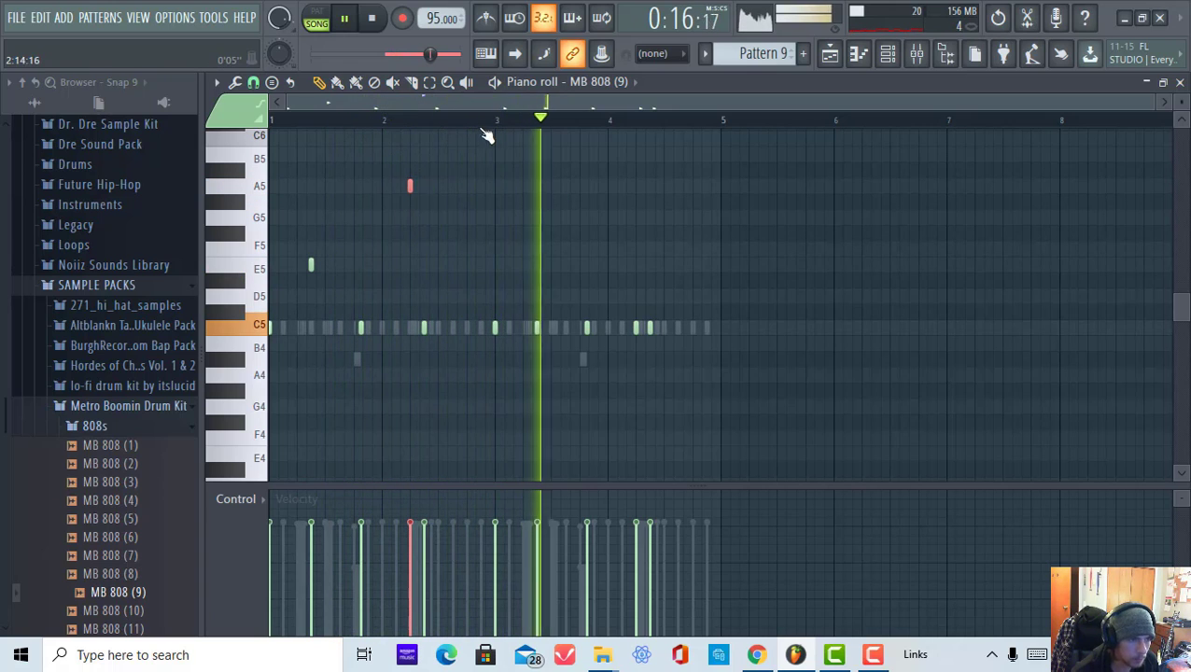
left_click(347, 21)
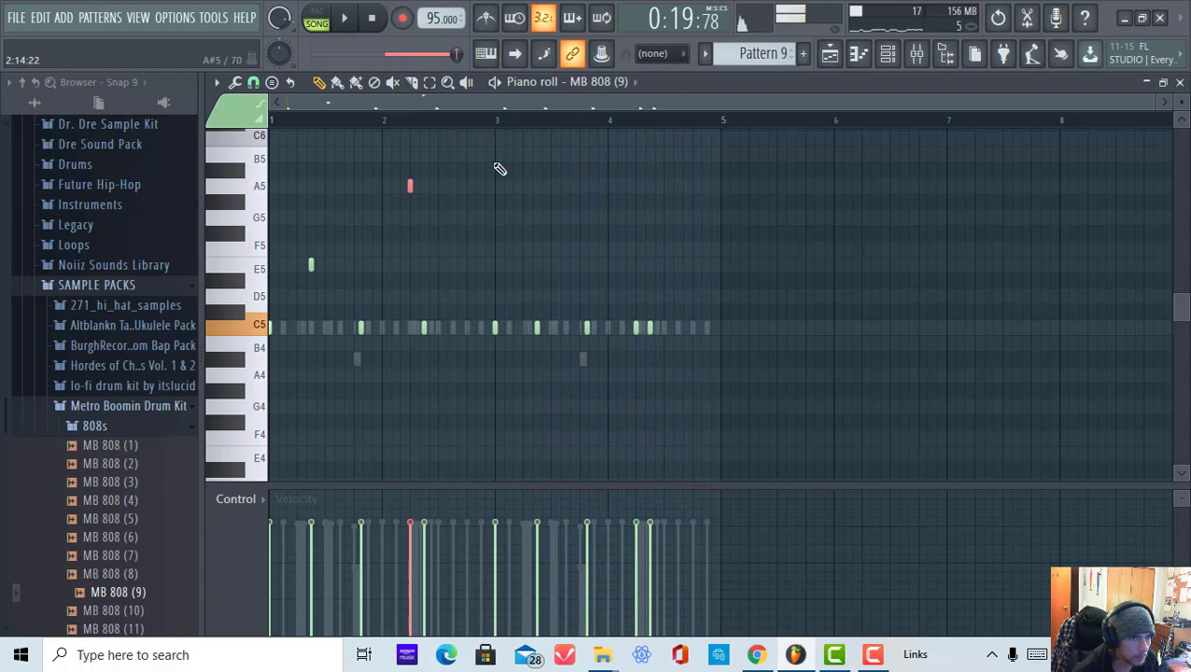
- Add an MB 808 (9) hit on step 16 of bar 2 to match the kick, and reopen the MB 808 (9) piano roll
left_click(888, 56)
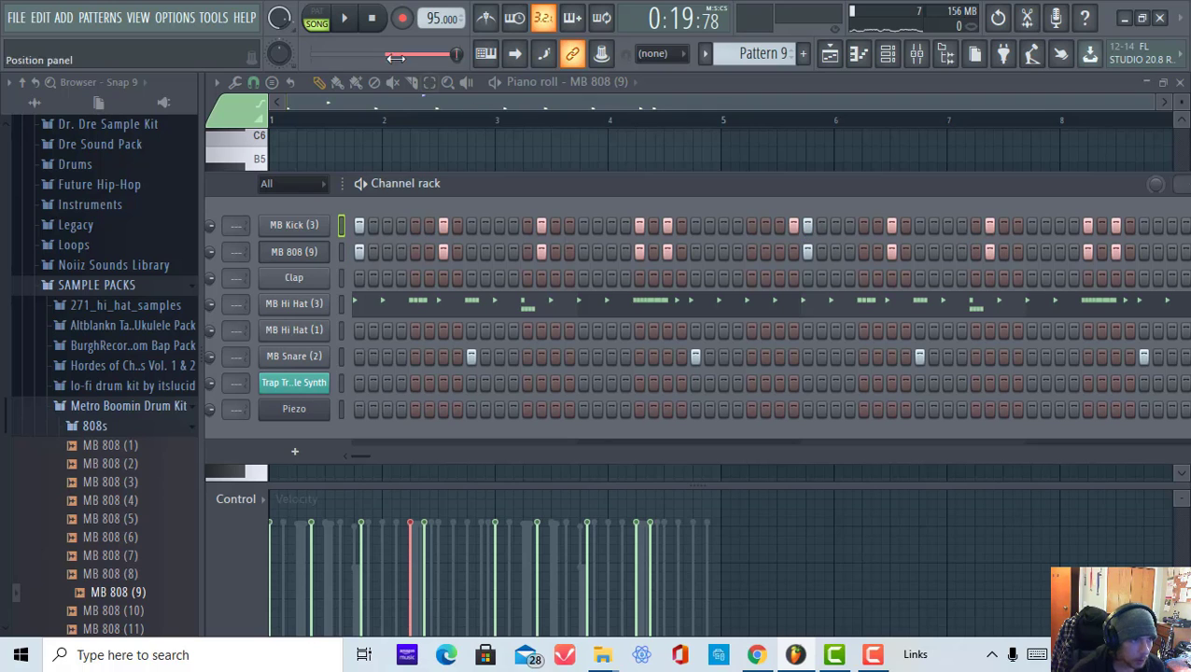
left_click(357, 22)
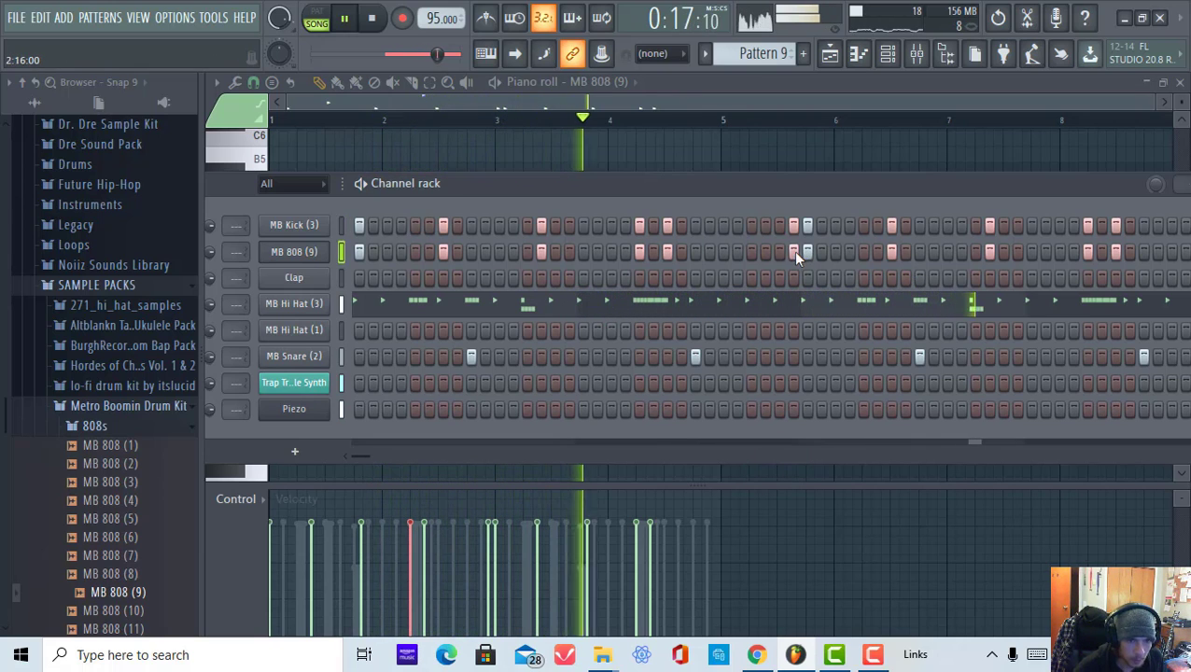
right_click(304, 224)
left_click(304, 248)
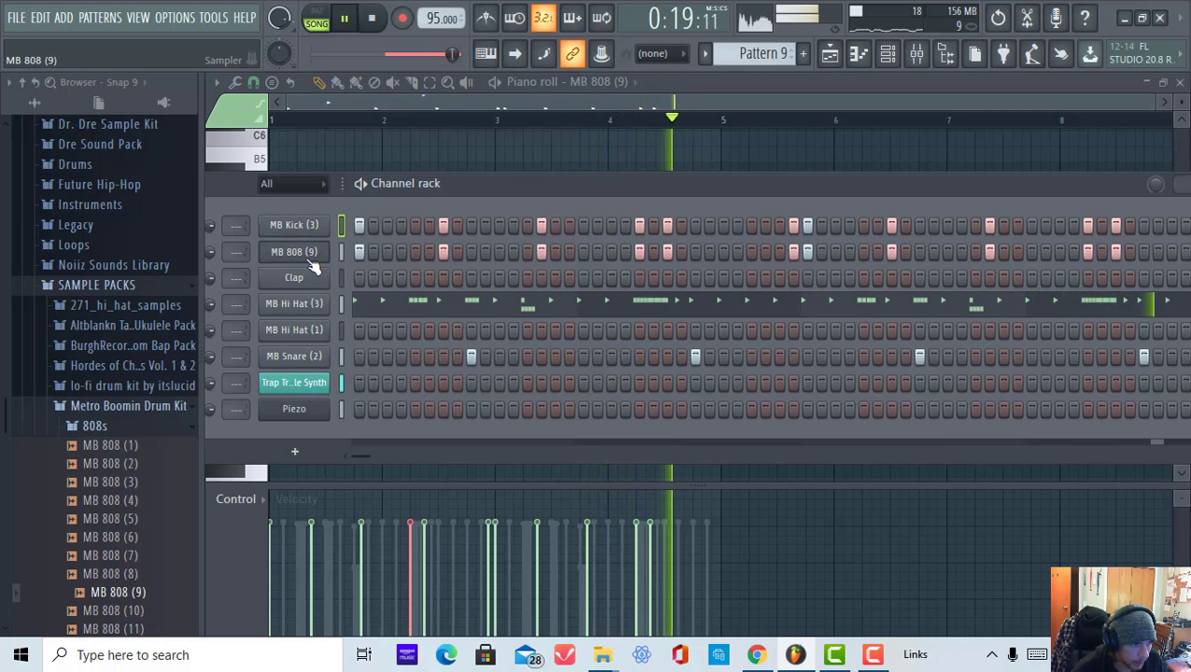
right_click(311, 257)
left_click(370, 254)
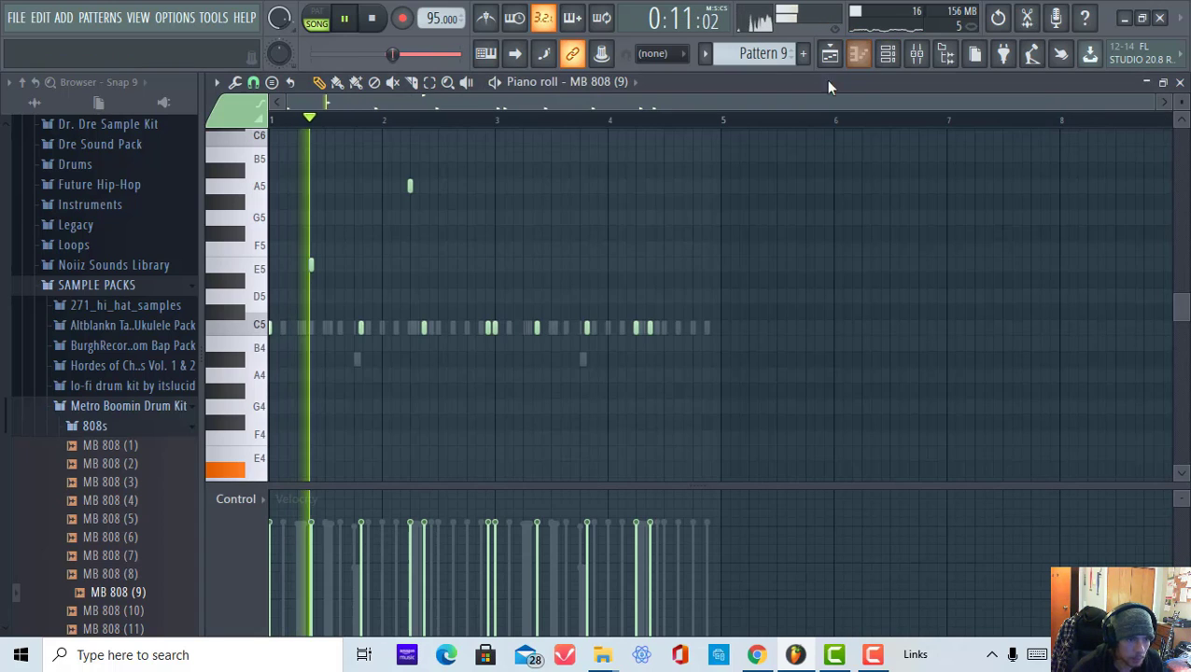
- Lower the MB 808 (9) note at step 5 of bar 2 to E5 and raise the bar's step 16 note to A5
mouse_move(413, 261)
left_mouse_down()
mouse_move(411, 337)
mouse_move(410, 274)
left_mouse_up()
left_click(408, 120)
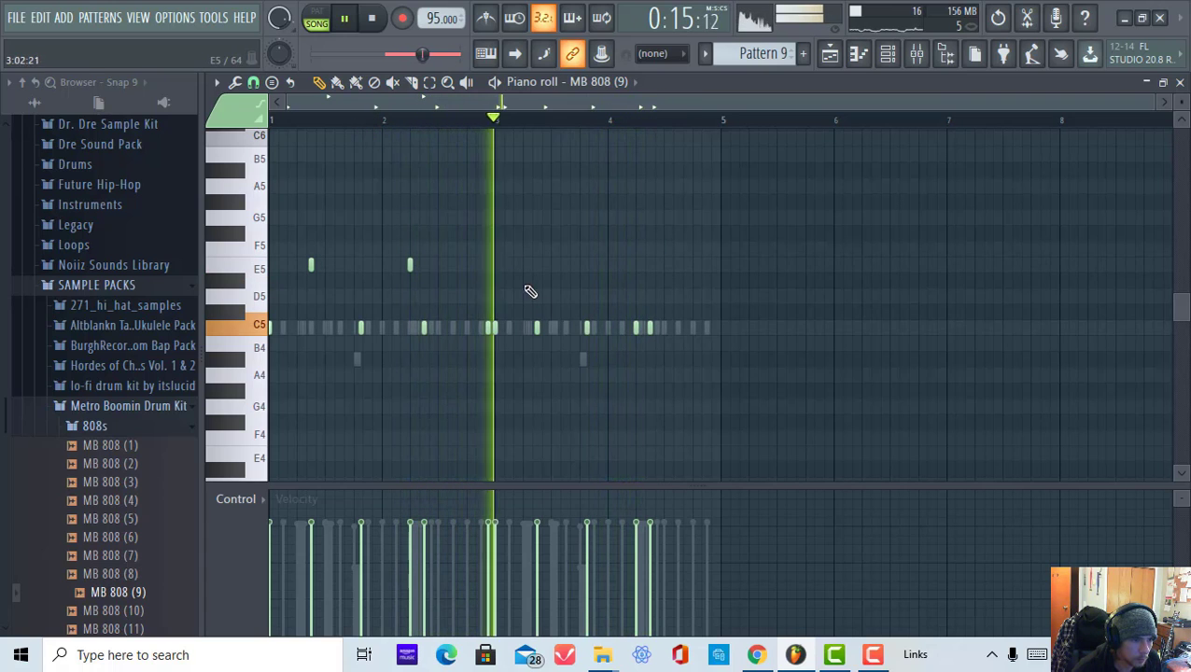
left_click(488, 330)
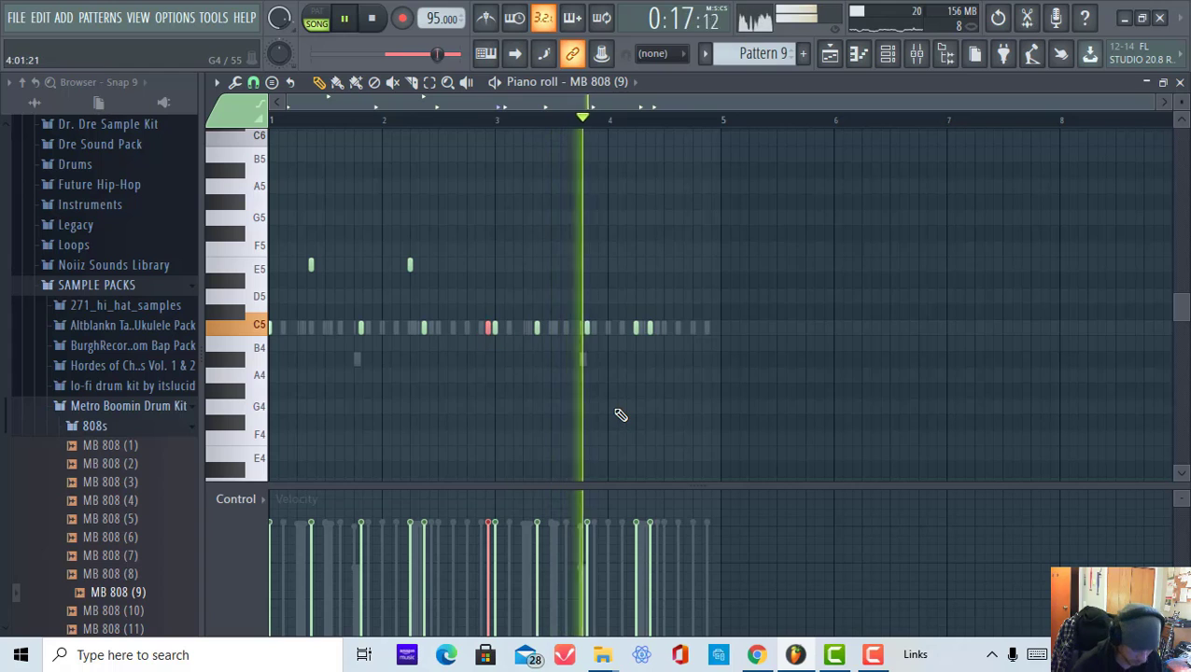
key("Up")
key("Up")
key("Up")
key("Up")
key("Up")
key("Up")
key("Up")
key("Up")
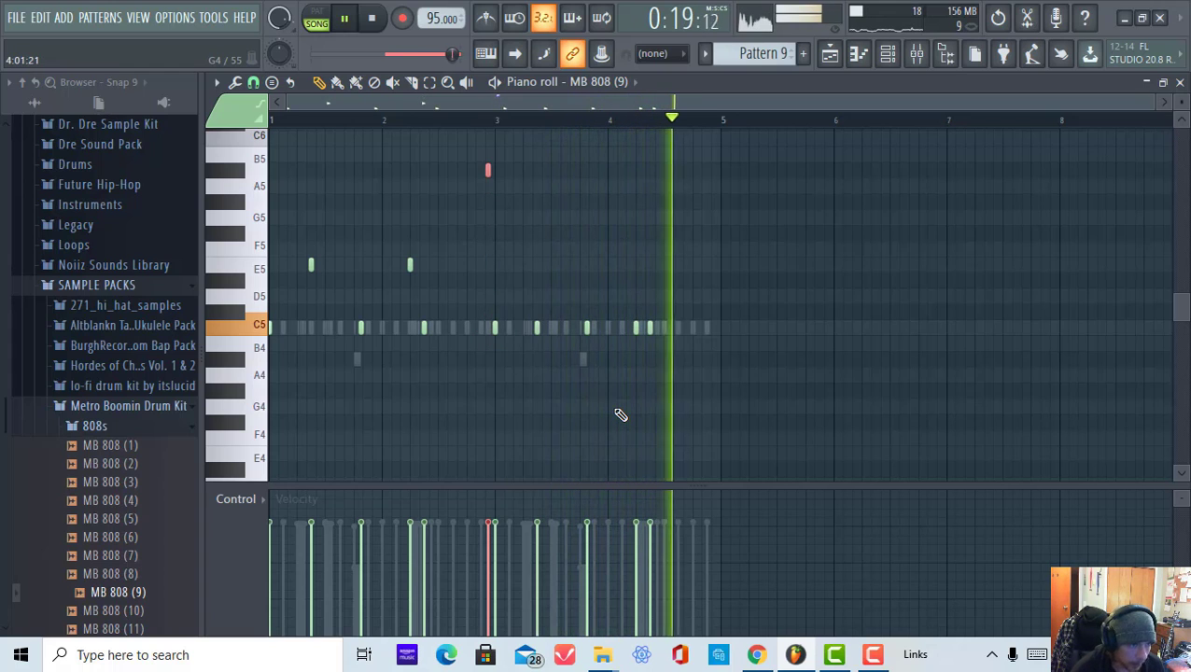
left_click(466, 116)
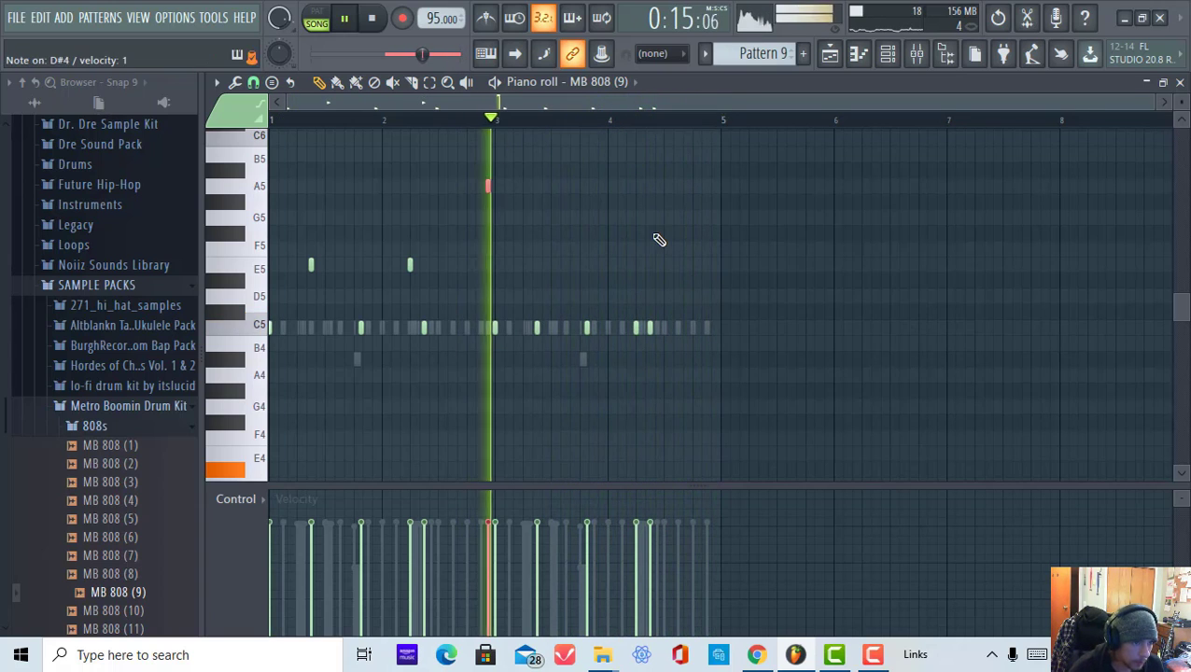
left_click(474, 117)
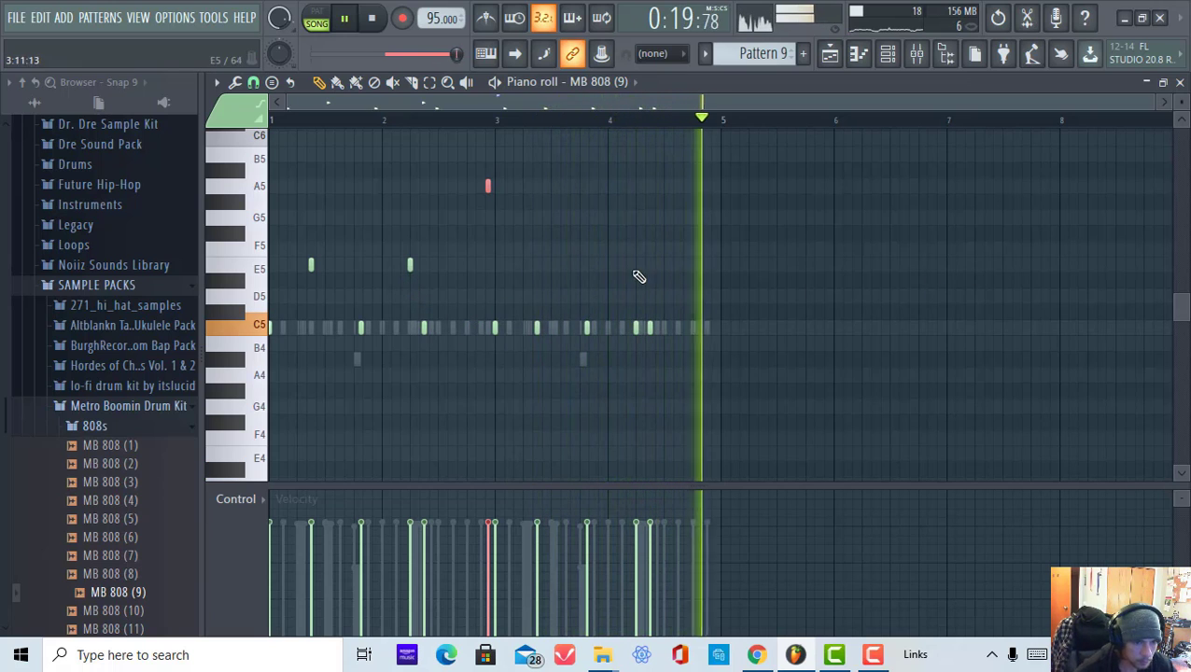
- Pause playback, add an MB 808 (9) note on C5 at step 9 of bar 3, and resume the loop
left_click(320, 12)
left_click(347, 17)
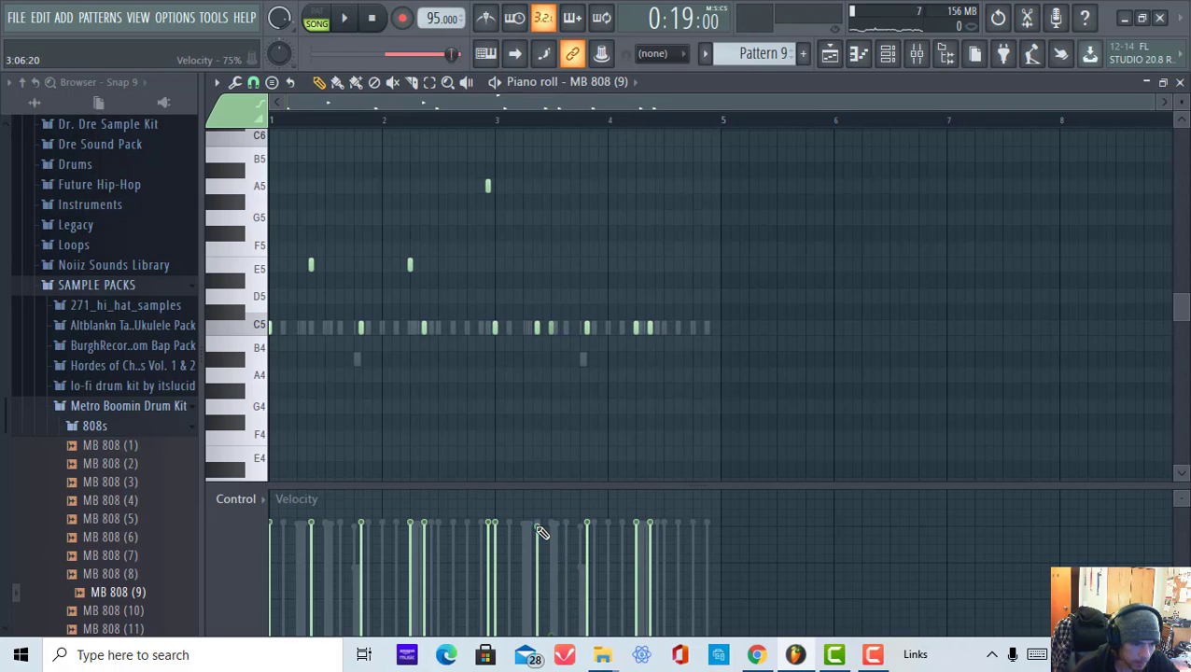
left_click(344, 24)
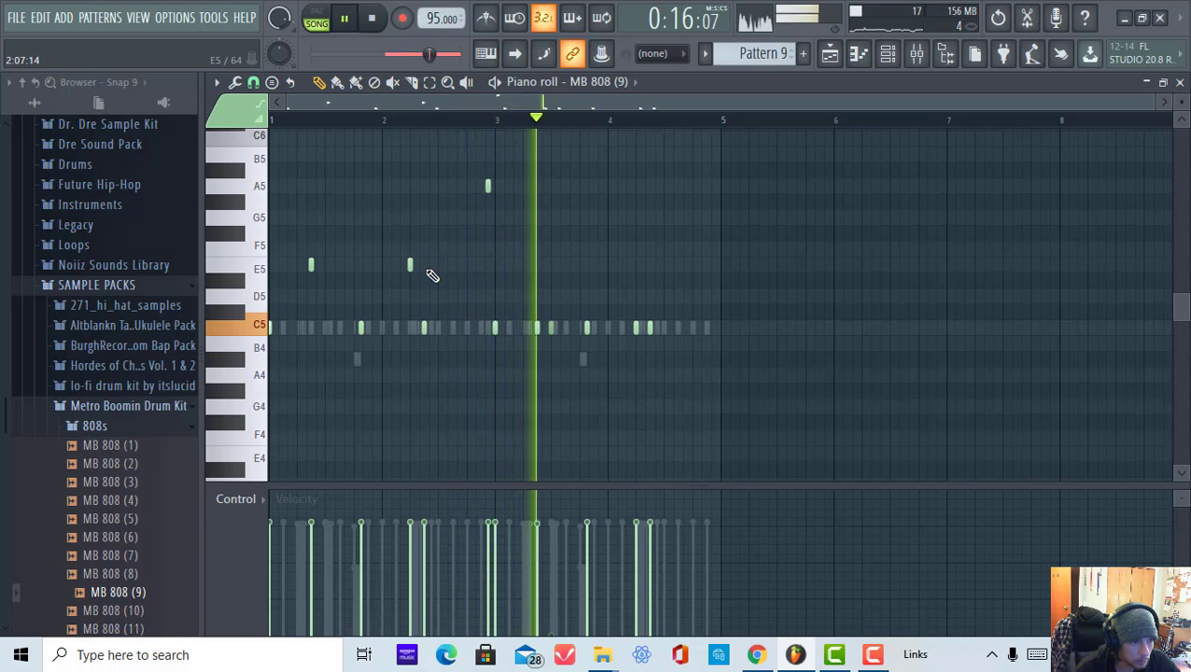
- Raise the MB 808 (9) note at step 5 of bar 2 to F5, replay that passage and pause
left_click_drag(411, 275, 408, 258)
left_click(397, 118)
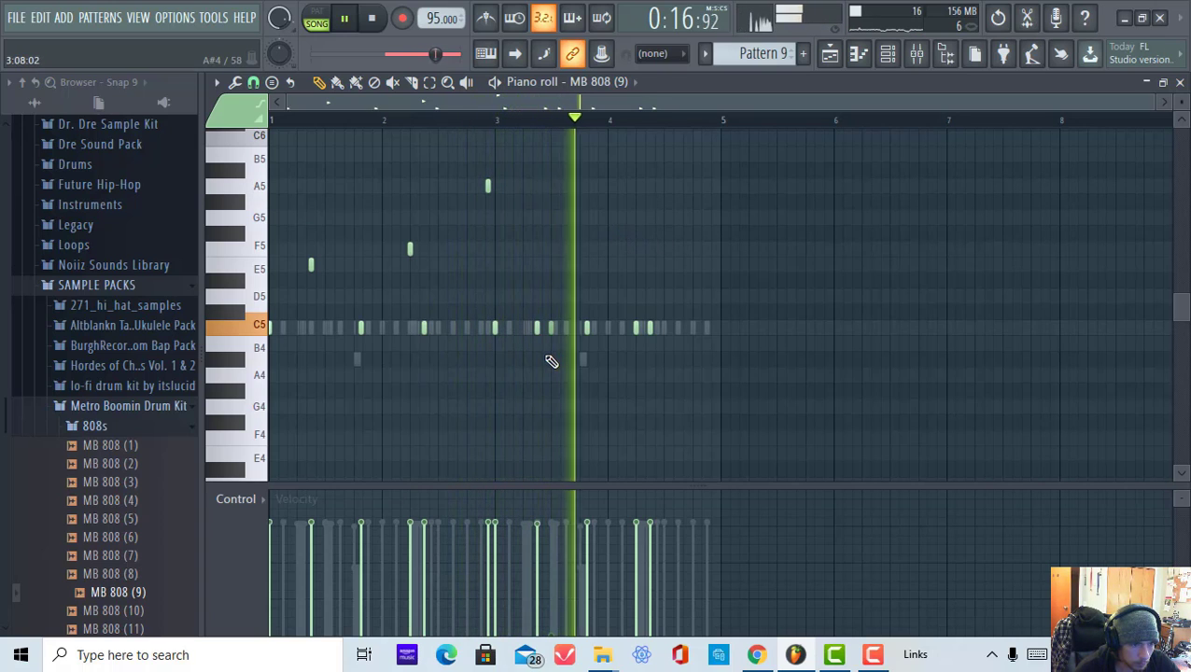
key("space")
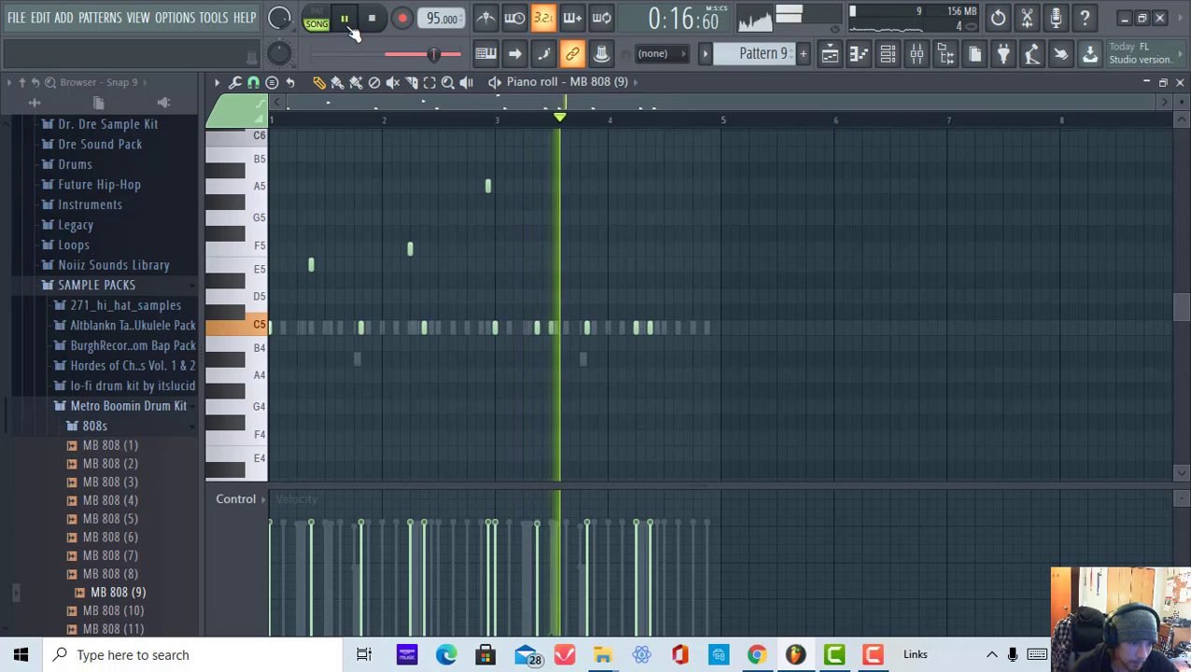
- Inspect the MB 808 (9) channel's envelope and cut group settings, and close its settings window
left_click(891, 60)
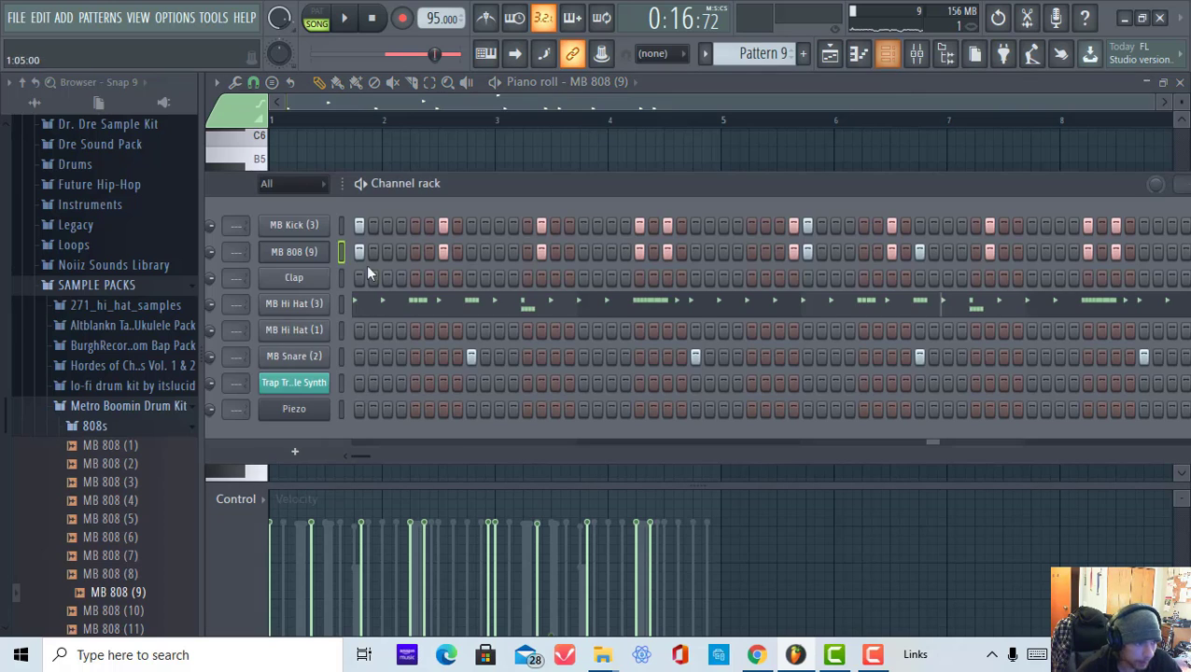
left_click(321, 256)
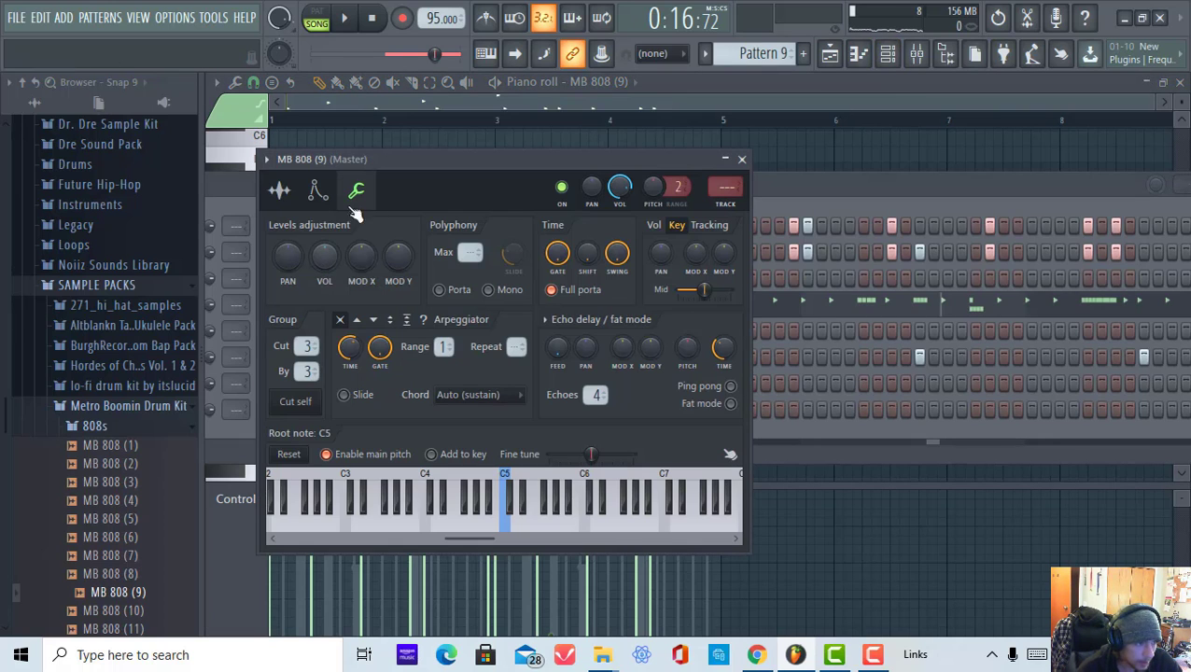
left_click(318, 191)
left_click(358, 192)
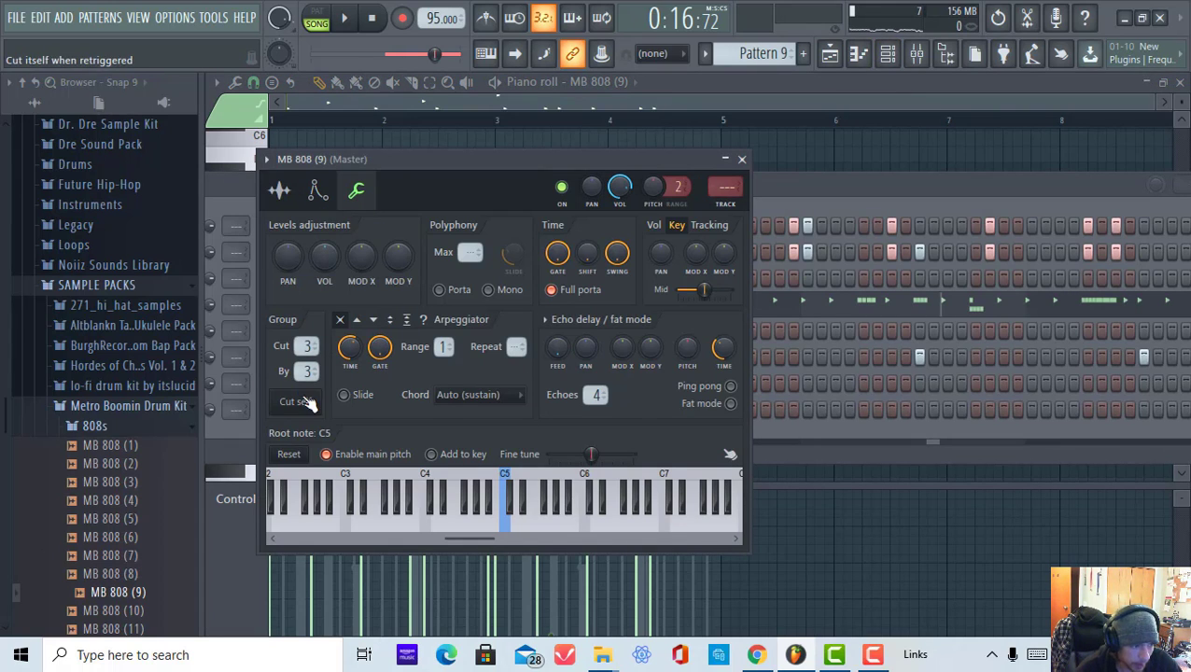
left_click(807, 222)
left_click(793, 132)
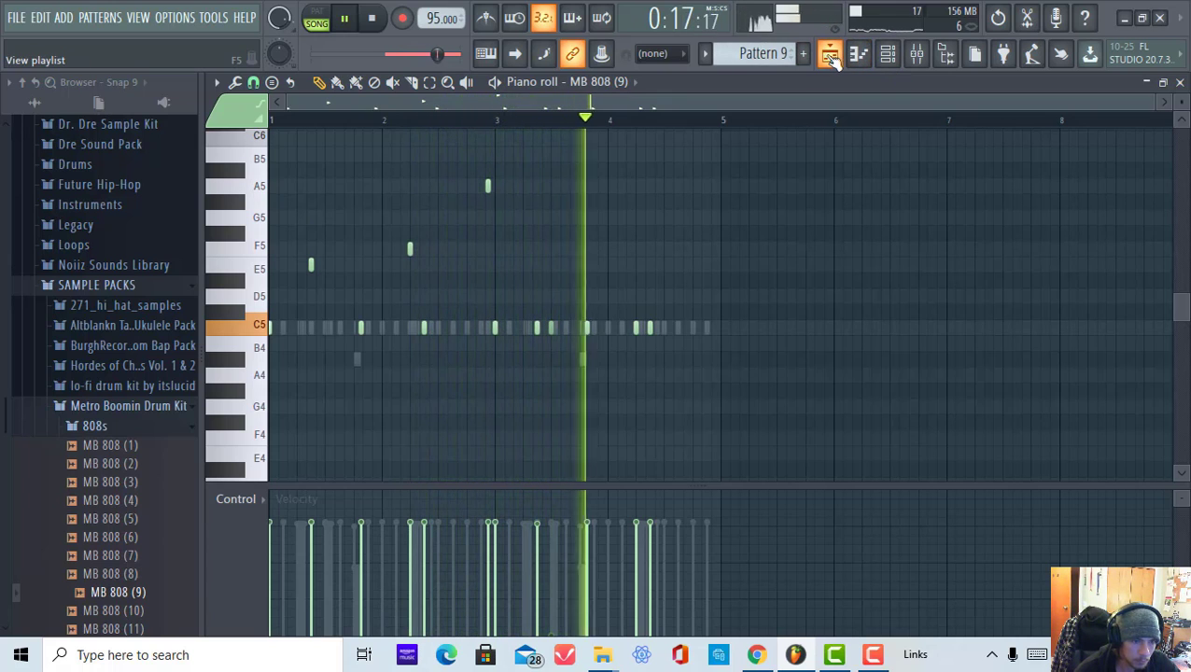
- Open the MB Hi Hat (3) piano roll and move the long roll in bar 2 to the start of the bar
left_click(891, 56)
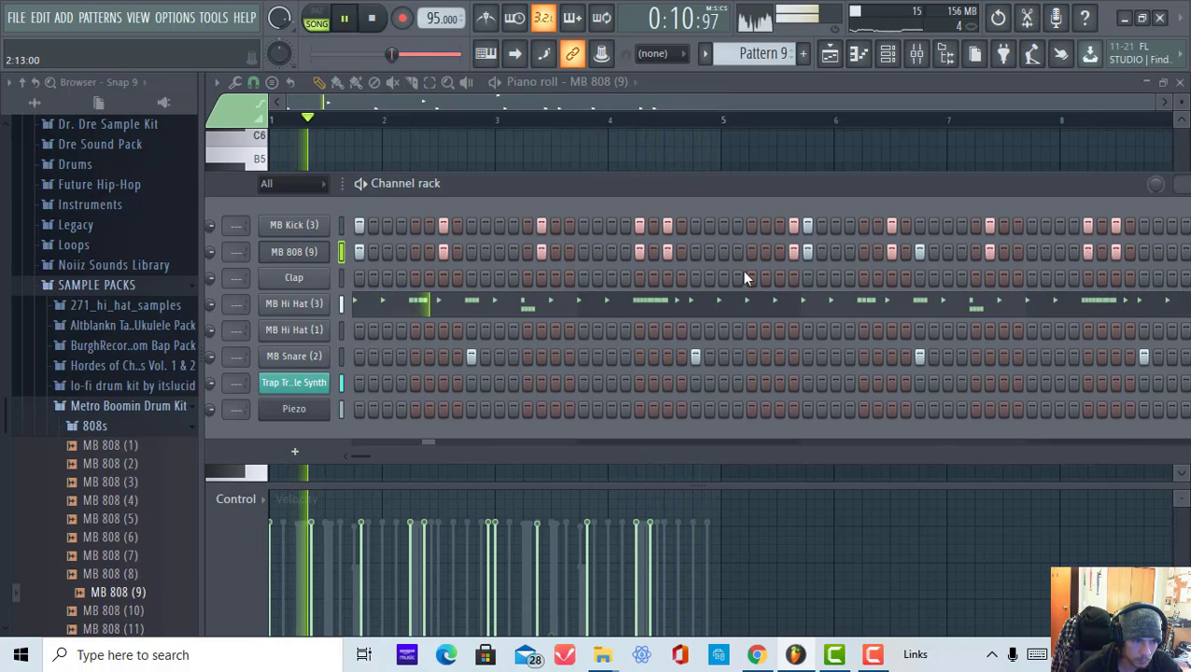
left_click(446, 308)
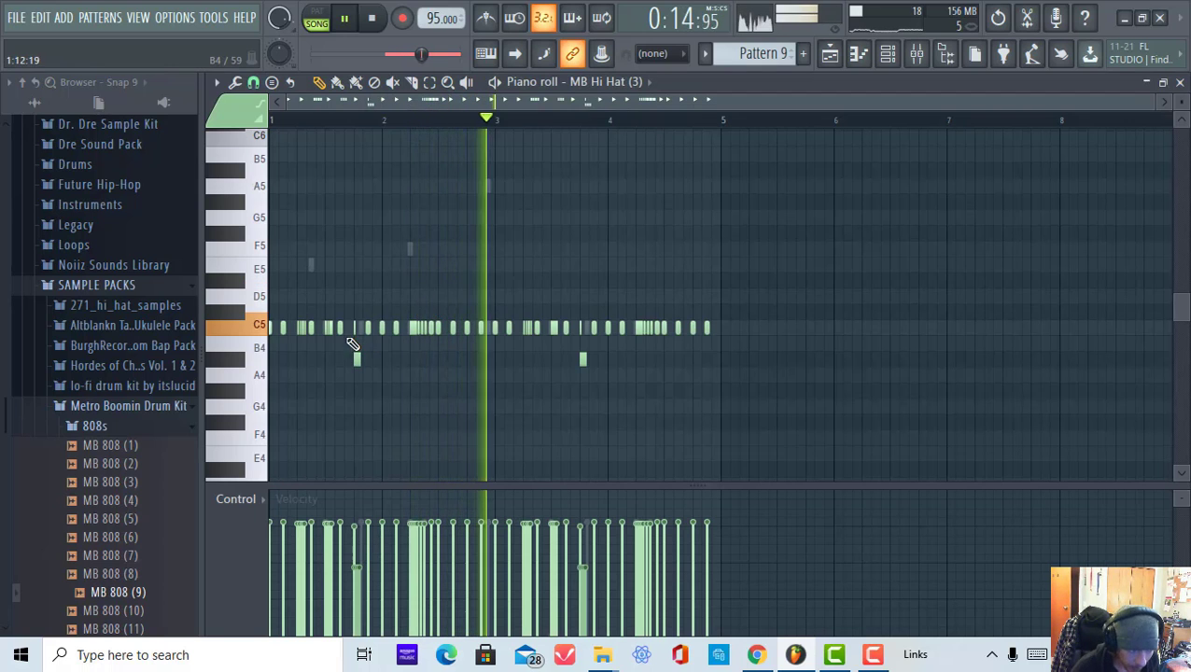
scroll(403, 127, "up", 1)
scroll(403, 127, "up", 8)
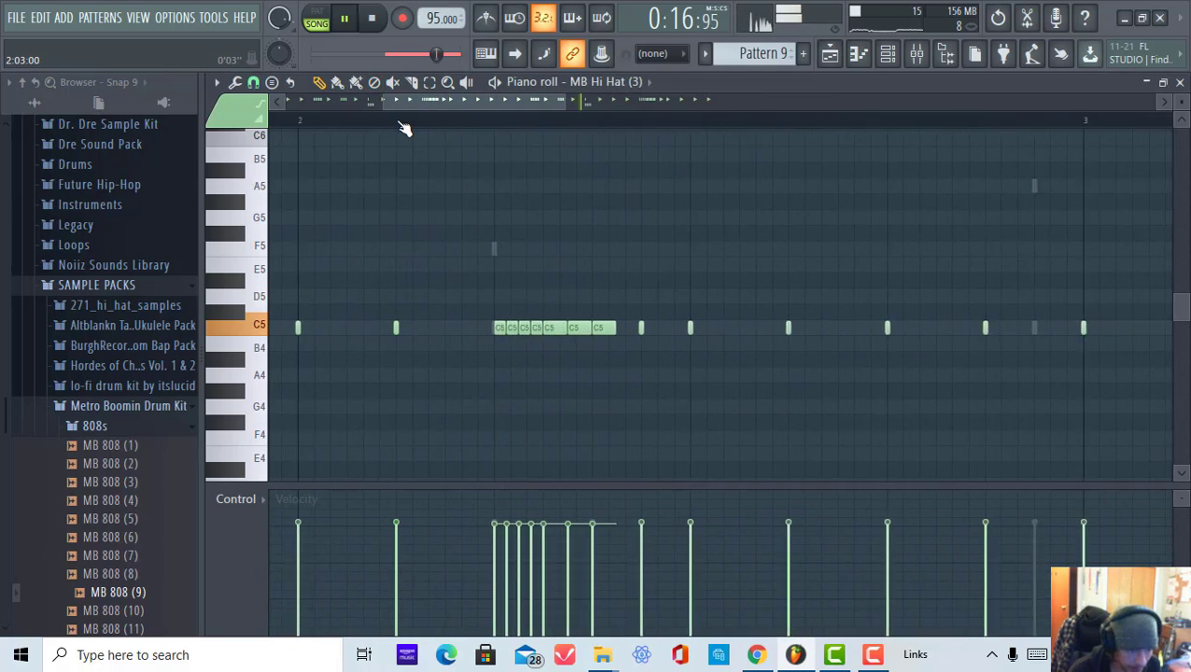
left_click_drag(551, 381, 461, 310)
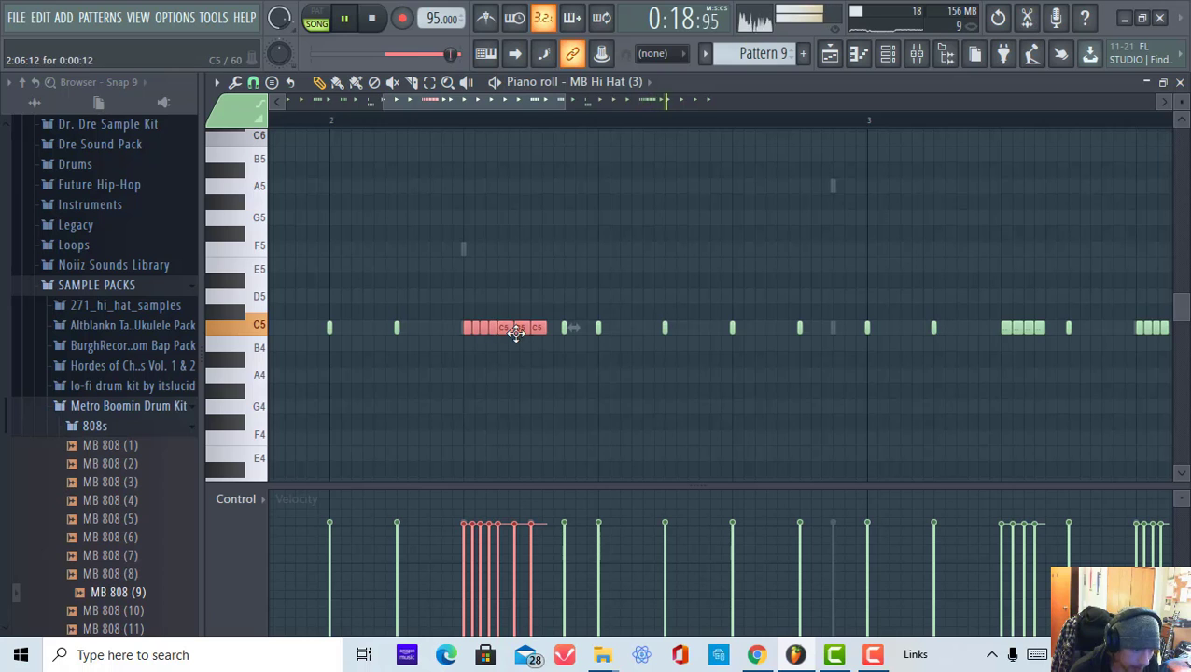
scroll(483, 119, "down", 9)
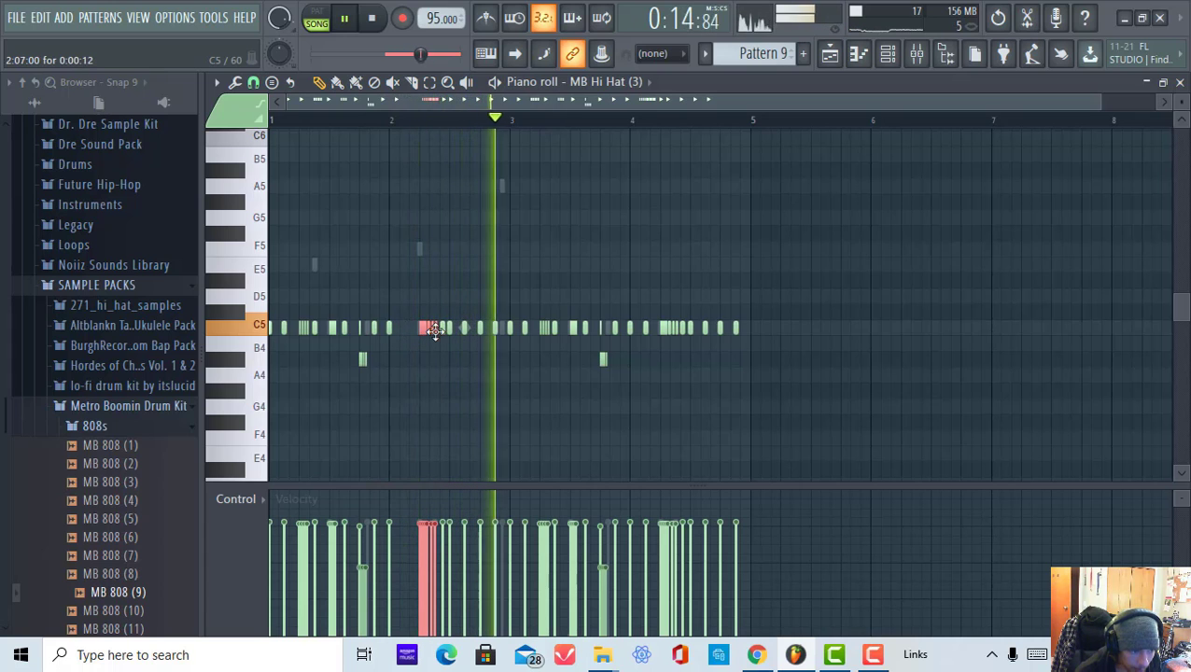
left_click_drag(425, 328, 395, 328)
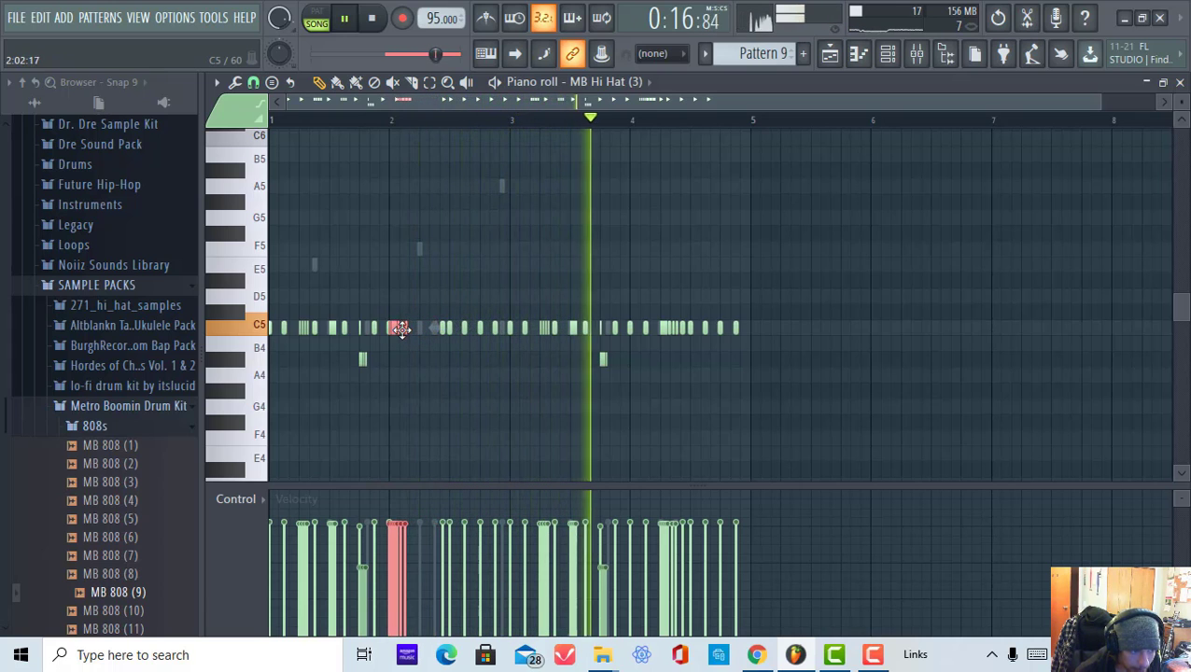
scroll(387, 122, "up", 5)
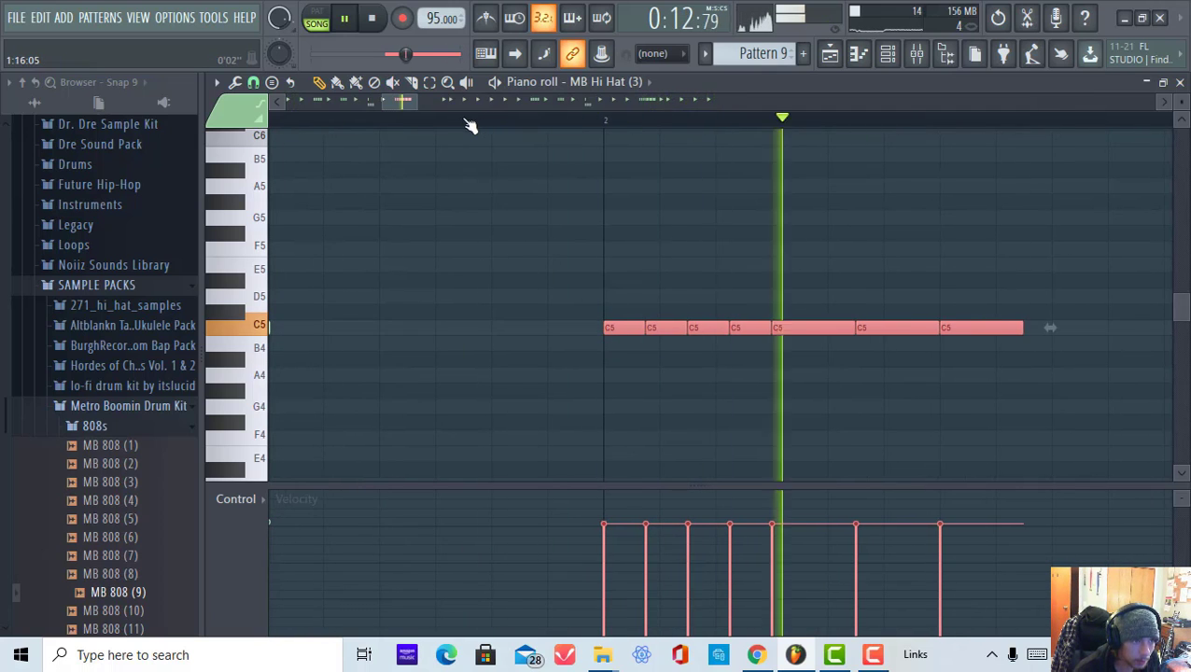
scroll(455, 125, "down", 6)
- Fill the gap after bar 2's hi-hat roll with C5 hits at 2:05:00 and 2:06:08, and audition them
left_click(522, 327)
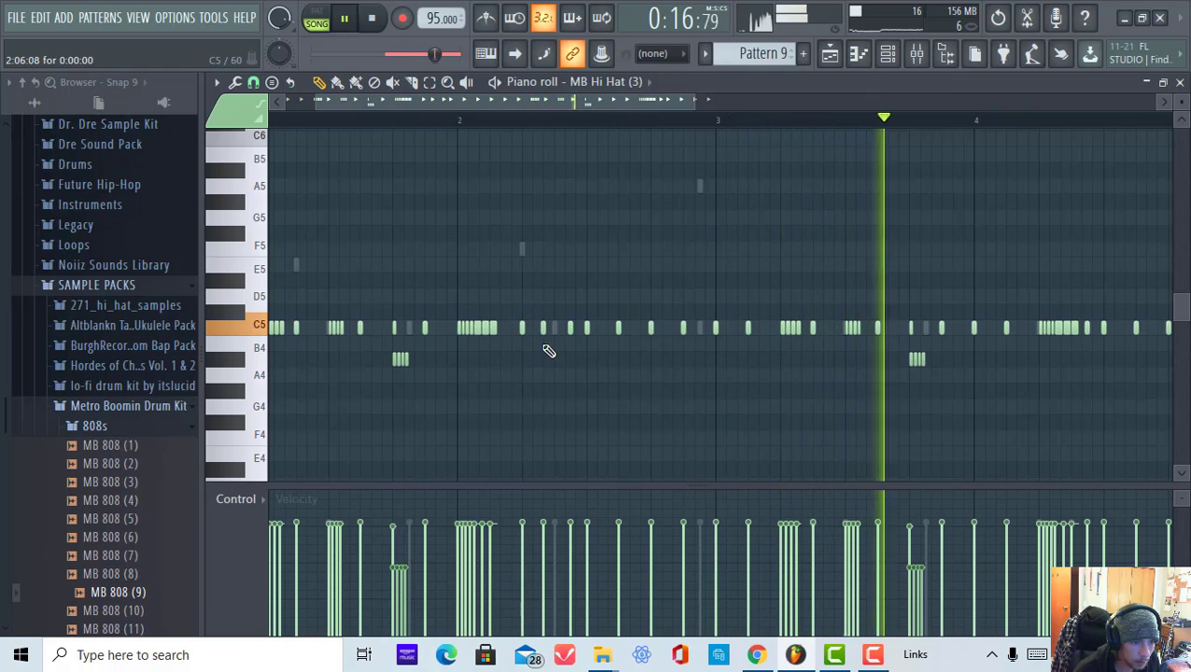
left_click(420, 122)
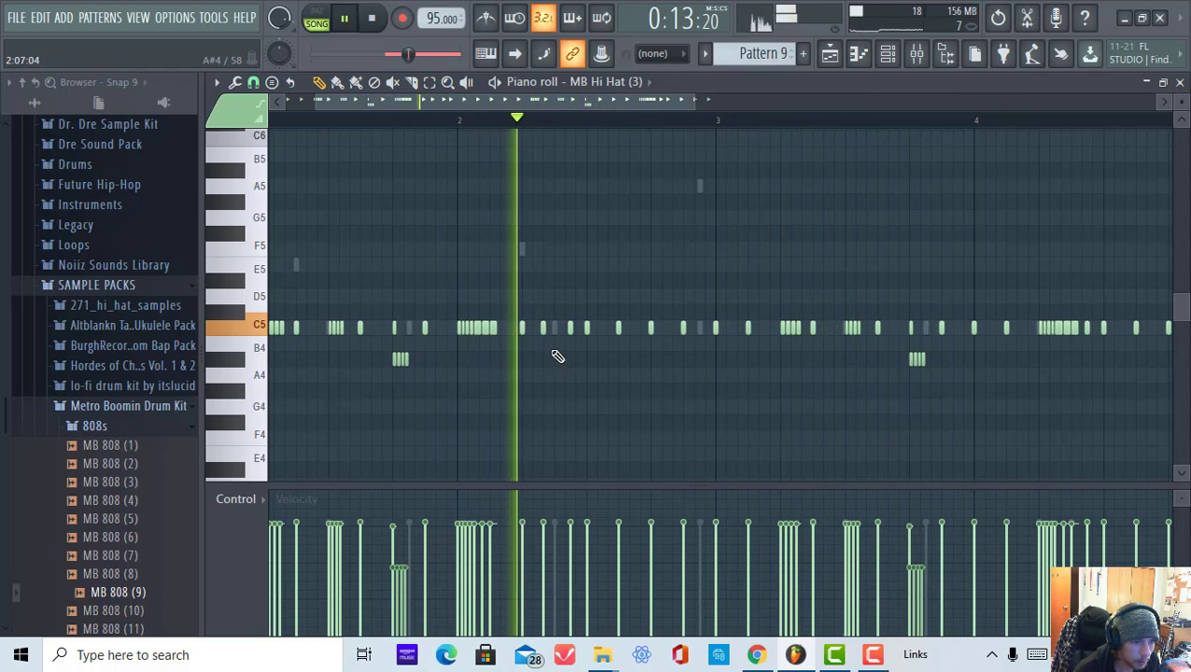
left_click(555, 327)
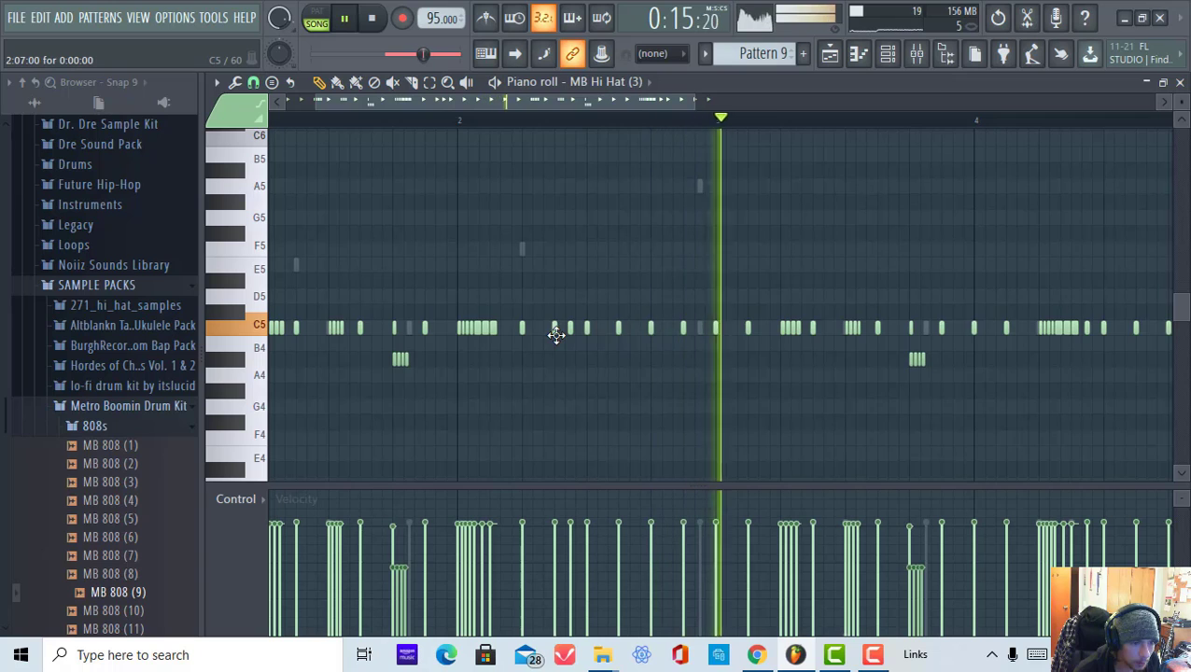
left_click_drag(555, 335, 545, 332)
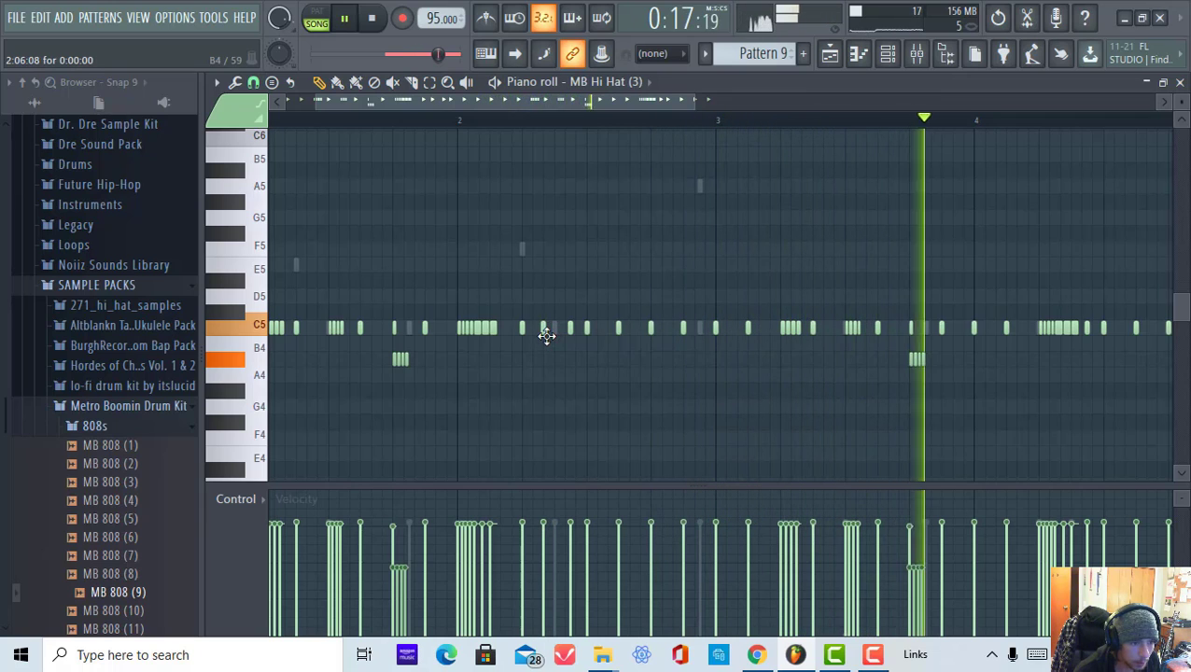
left_click(432, 120)
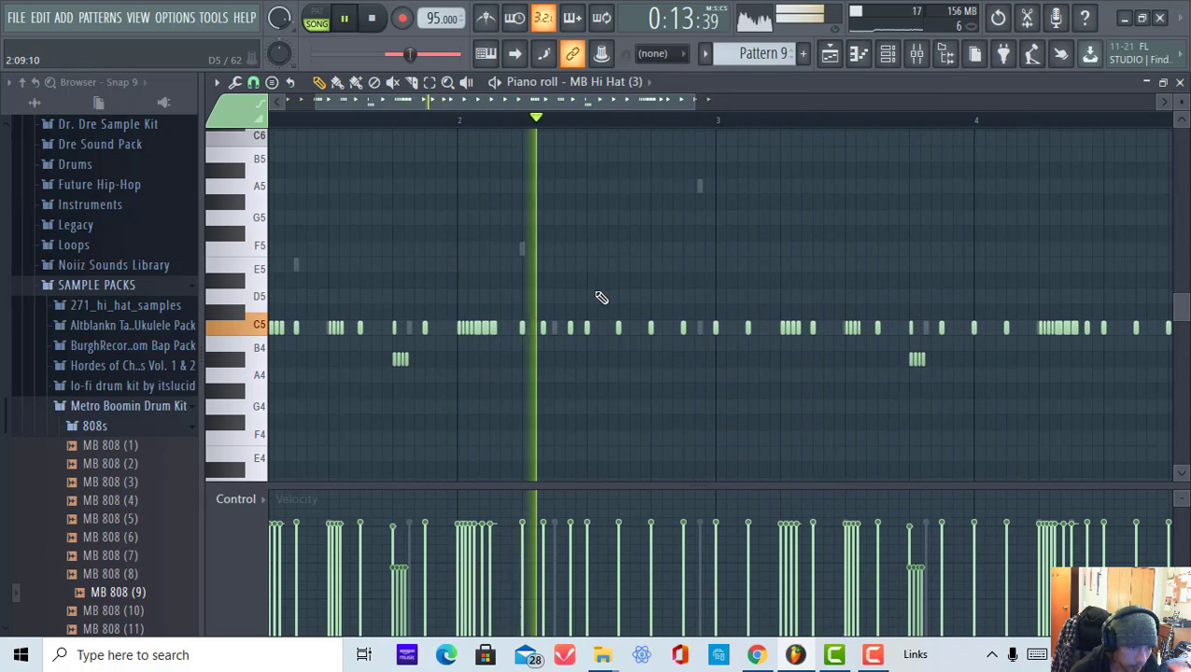
left_click(417, 121)
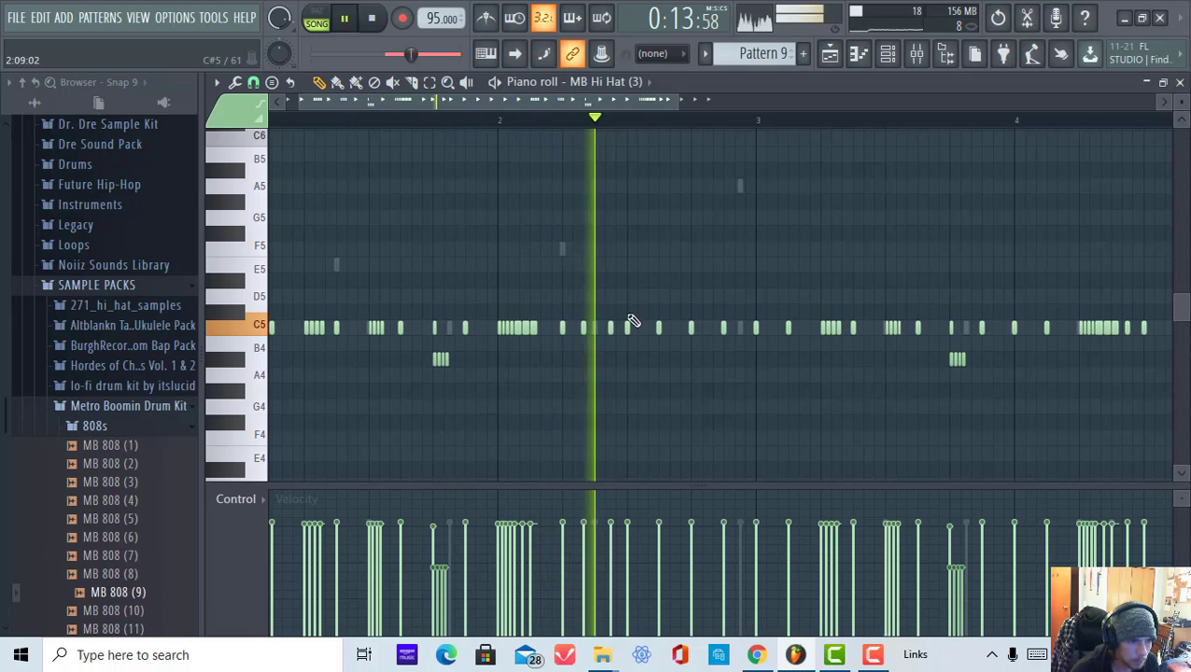
- Delete the low-pitched A#4 hi-hat rolls in bars 1 and 3
right_click(440, 359)
left_click(366, 121)
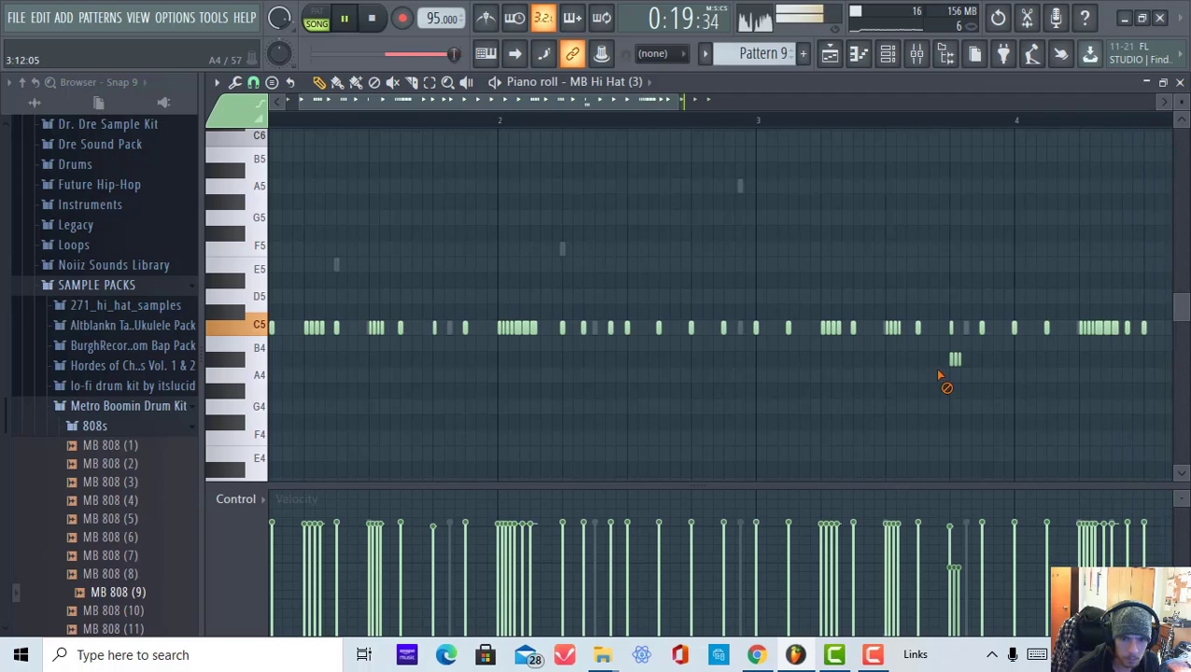
- Transpose the hi-hat roll at step 9 of bar 3 down to A#4 and reduce its velocity to about 52%
left_click_drag(912, 320, 885, 335)
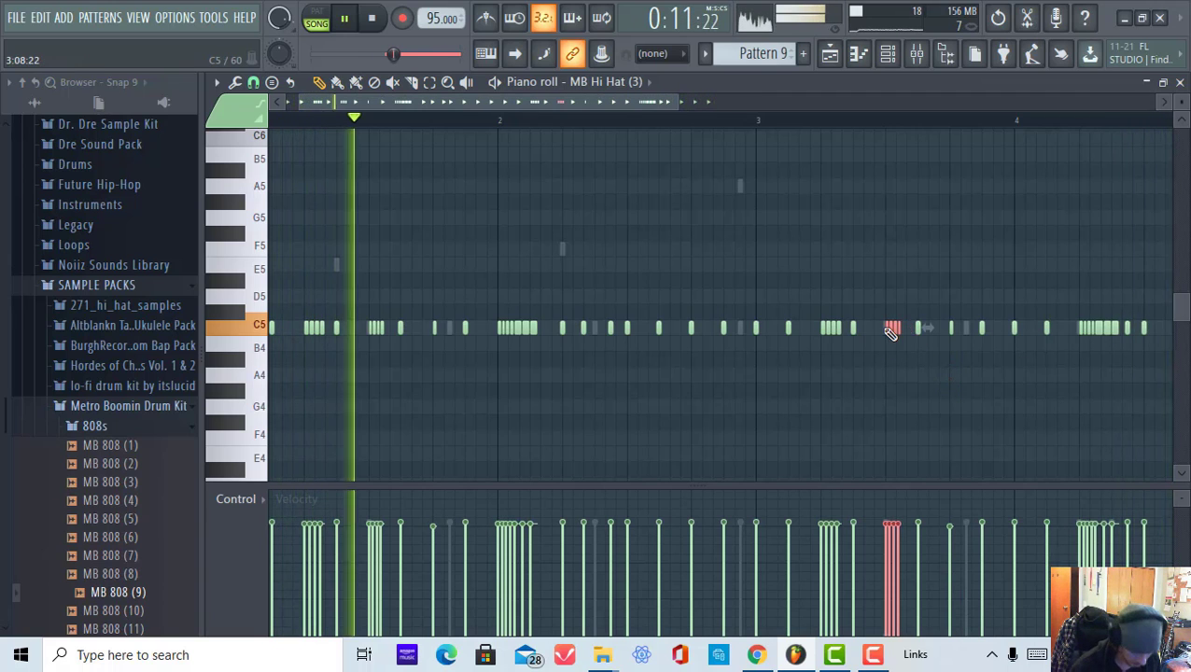
key("shift+Down")
key("shift+Down")
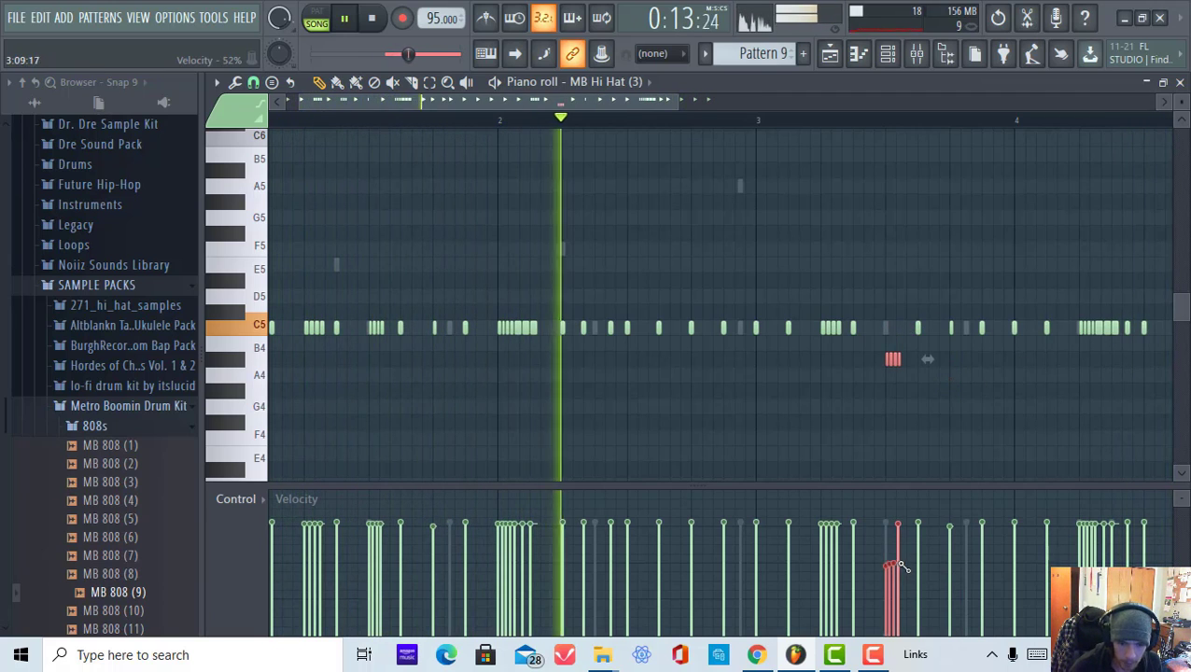
left_click(896, 562)
- Move the long hi-hat roll in bar 4 to the start of the bar and add a C5 hit at step 5
left_click_drag(1075, 318, 1126, 340)
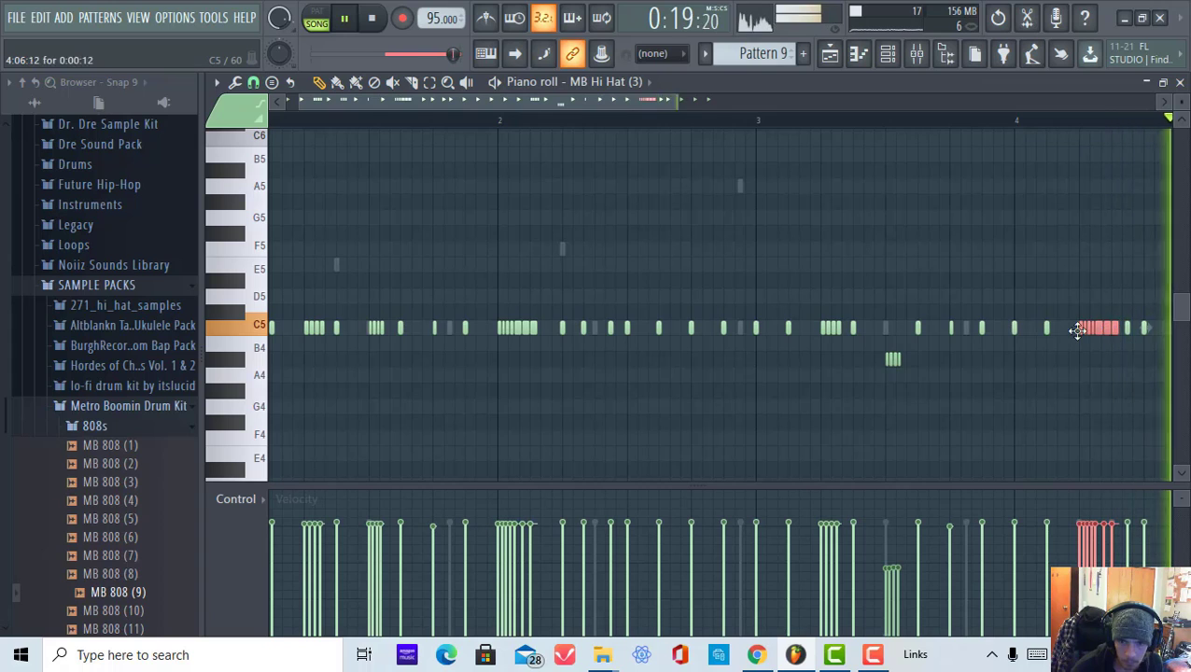
left_click_drag(1118, 351, 1033, 329)
left_click(1021, 346)
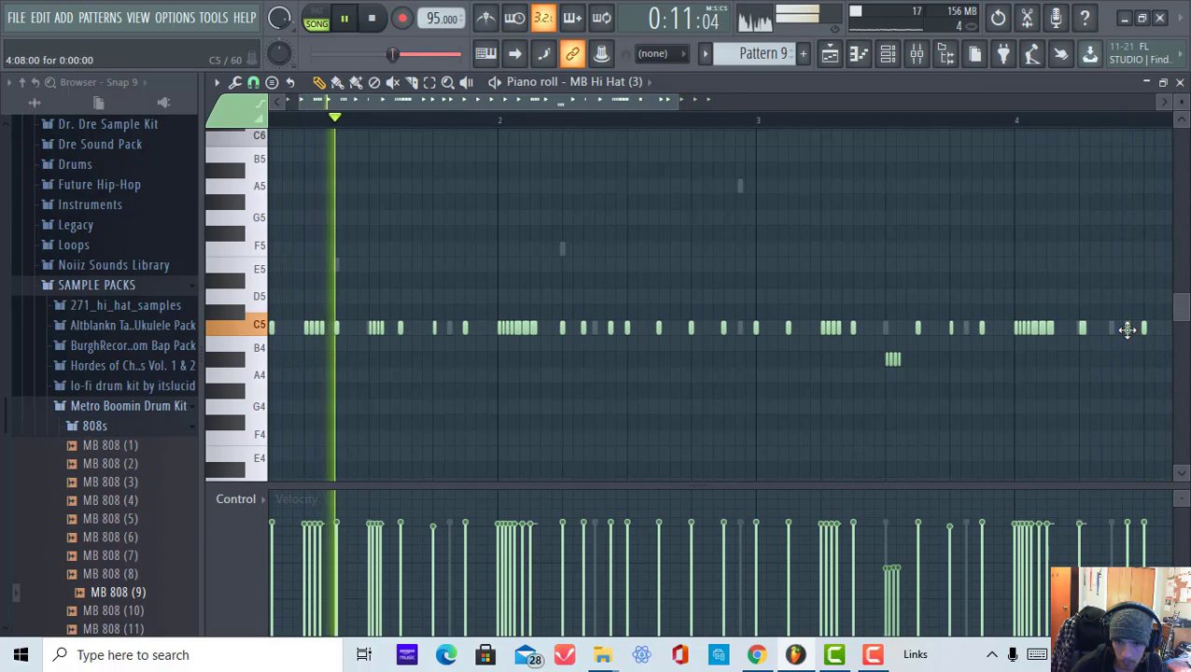
- Replace the MB Hi Hat (3) C5 hit at step 8 of bar 4 with one at step 7
right_click(1127, 330)
left_click(1111, 330)
key("ctrl+z")
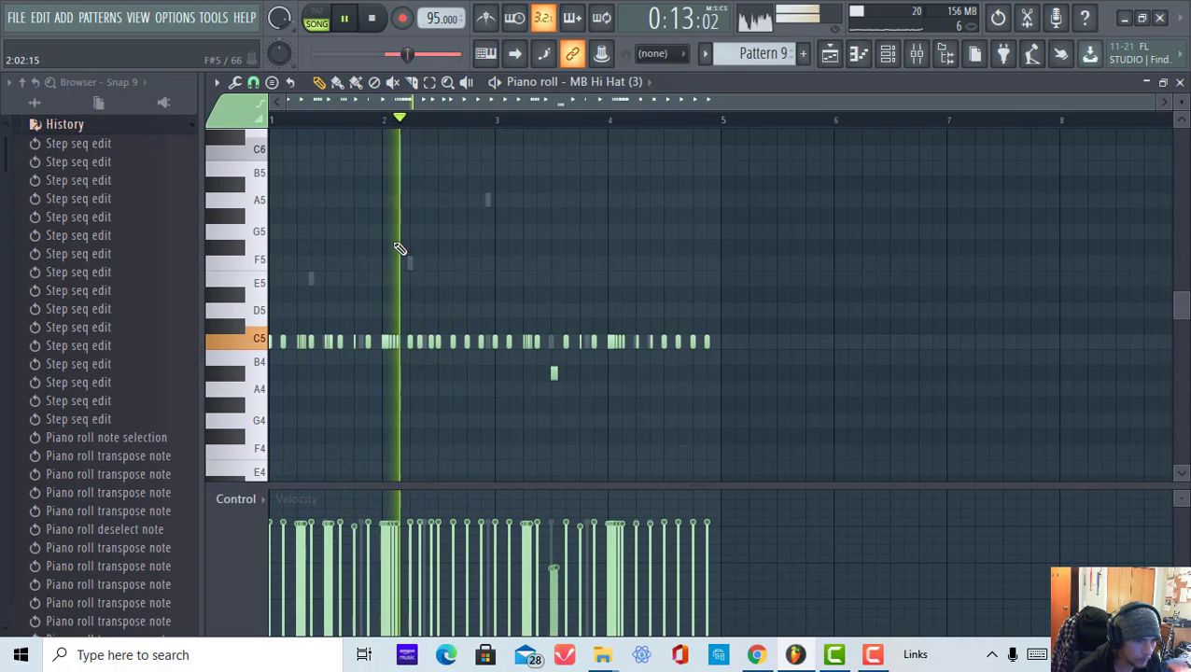
- Transpose the hi-hat roll at step 9 of bar 1 down to A#4, lower its velocity, and audition the result
left_click_drag(335, 355, 321, 322)
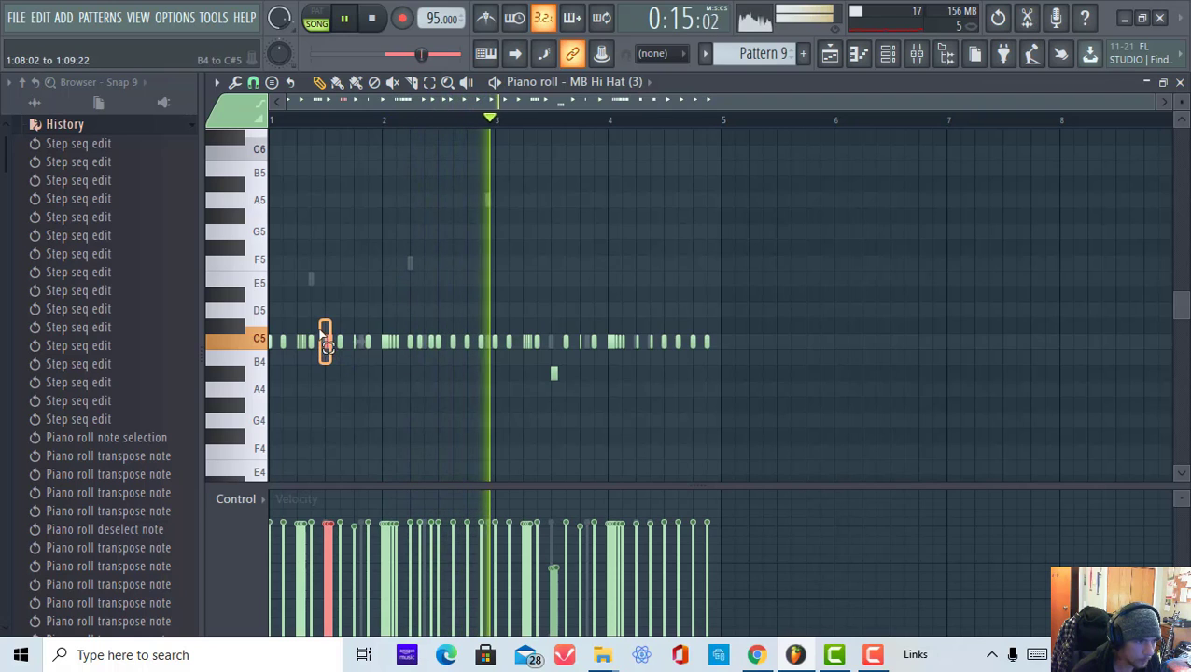
key("shift+Down")
key("shift+Down")
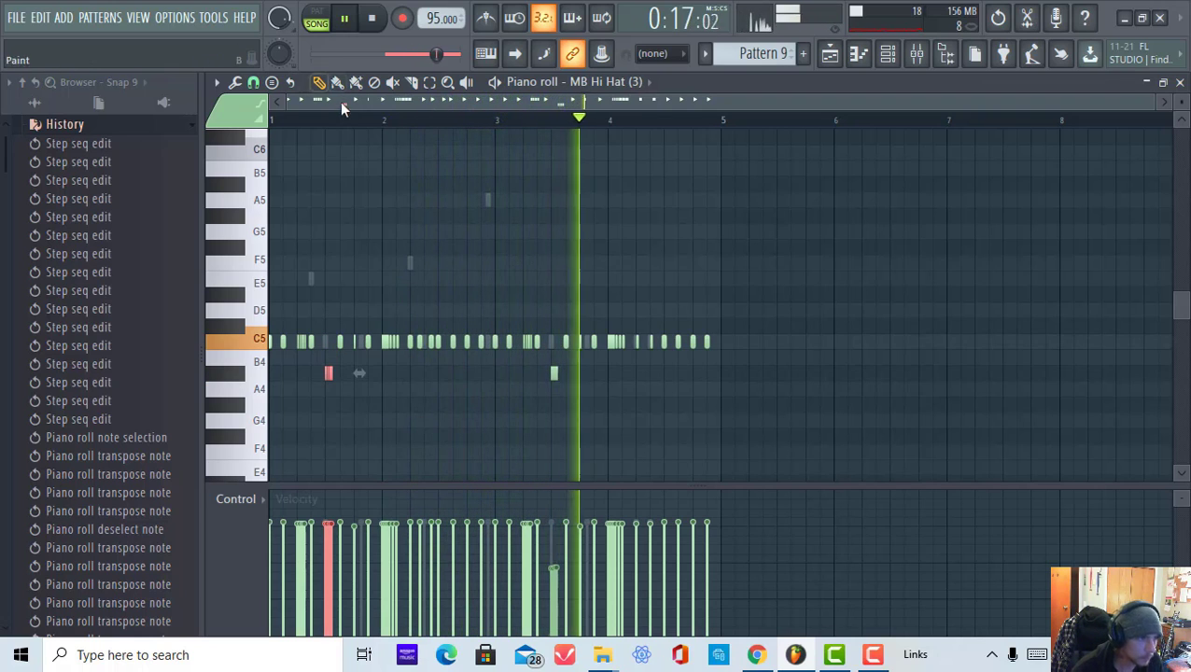
left_click(302, 119)
left_click_drag(319, 559, 348, 560)
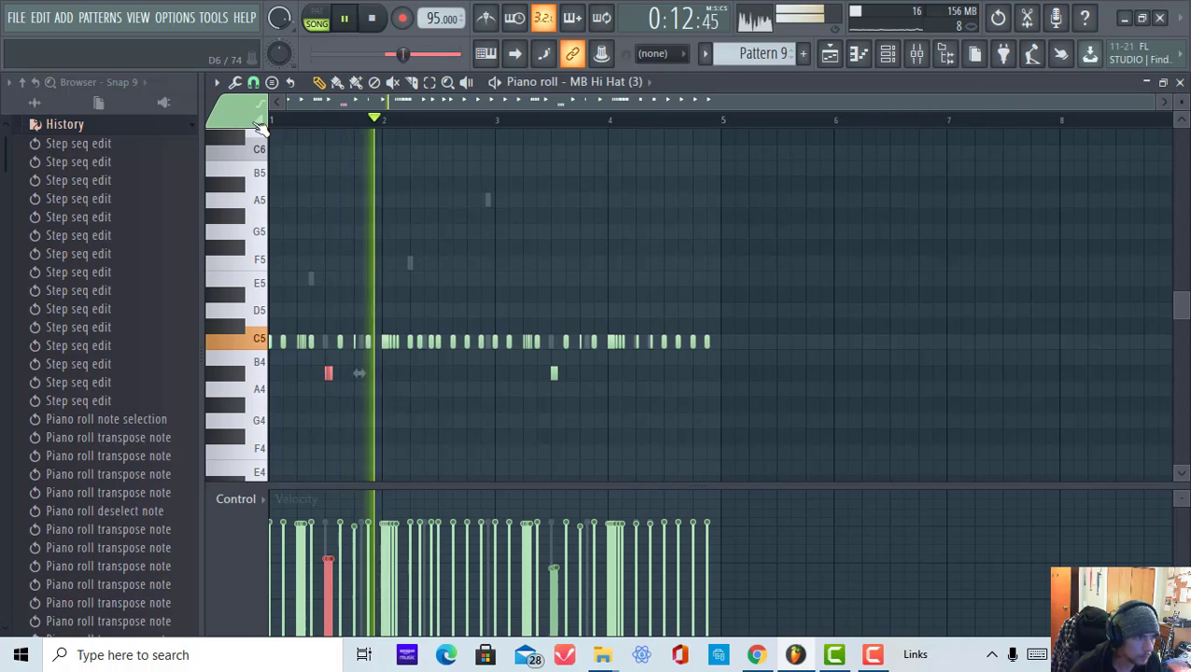
left_click(295, 120)
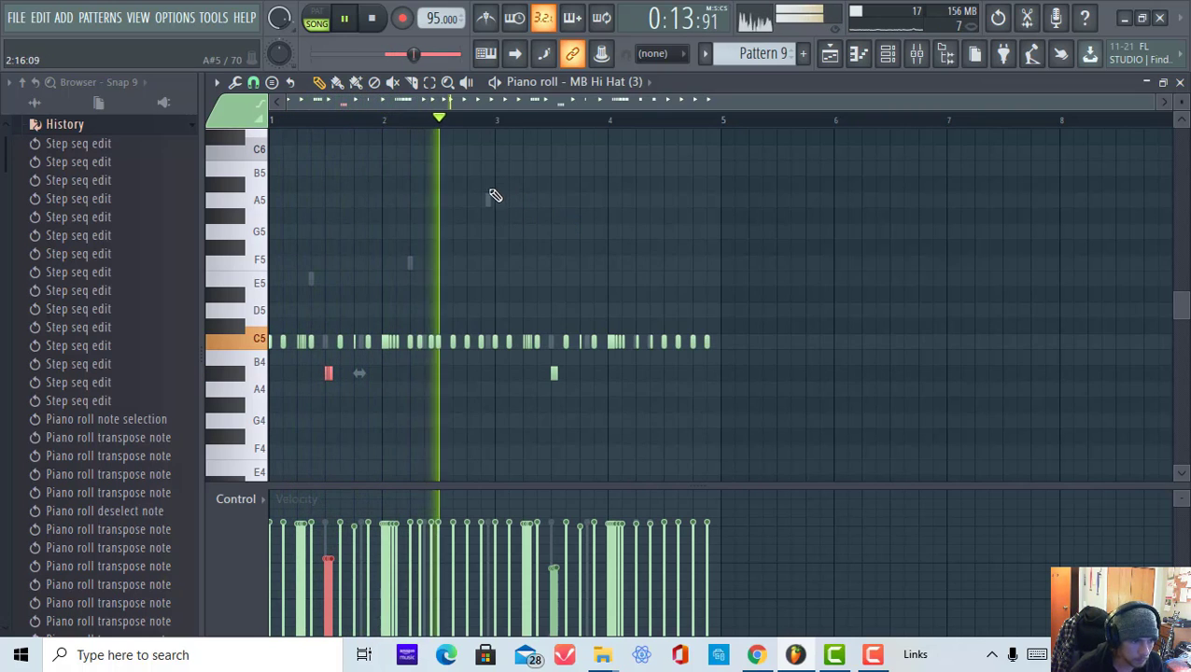
left_click(528, 116, "ctrl")
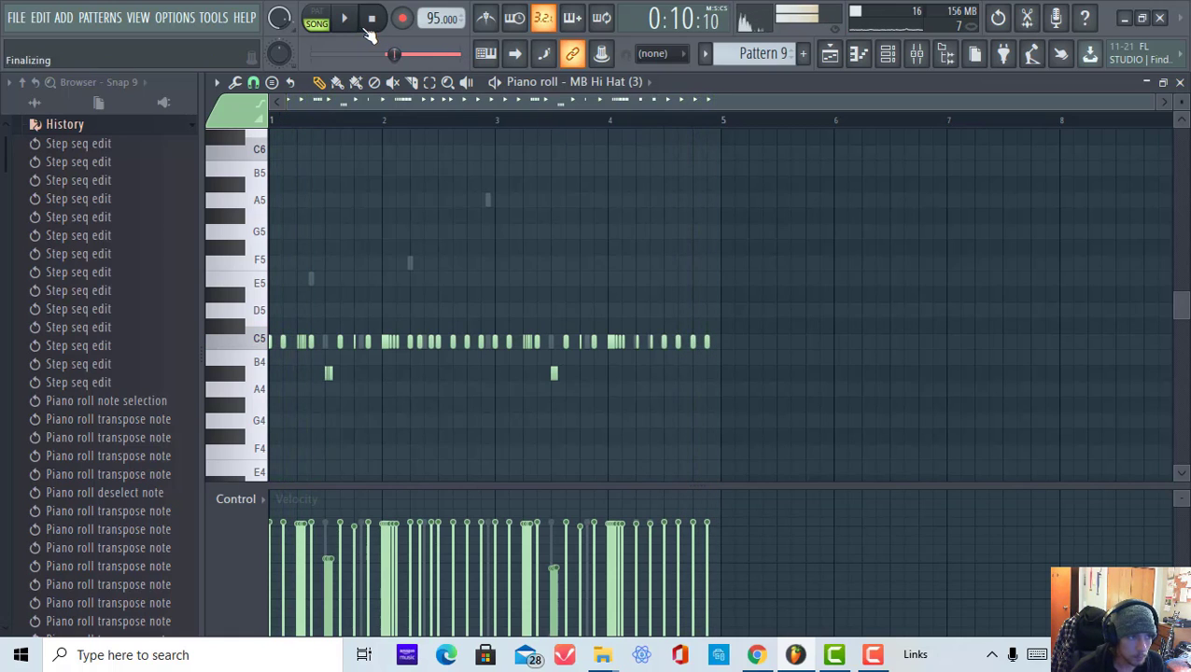
- Delete the unused Clap channel from the channel rack
left_click(887, 56)
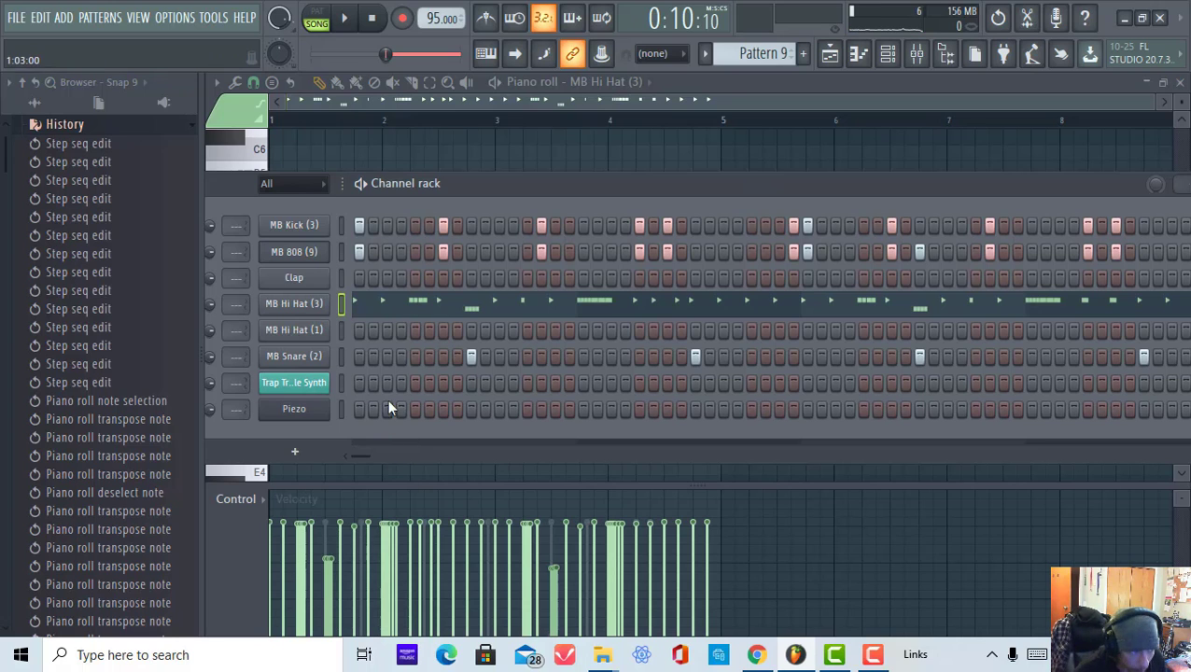
right_click(317, 282)
left_click(472, 461)
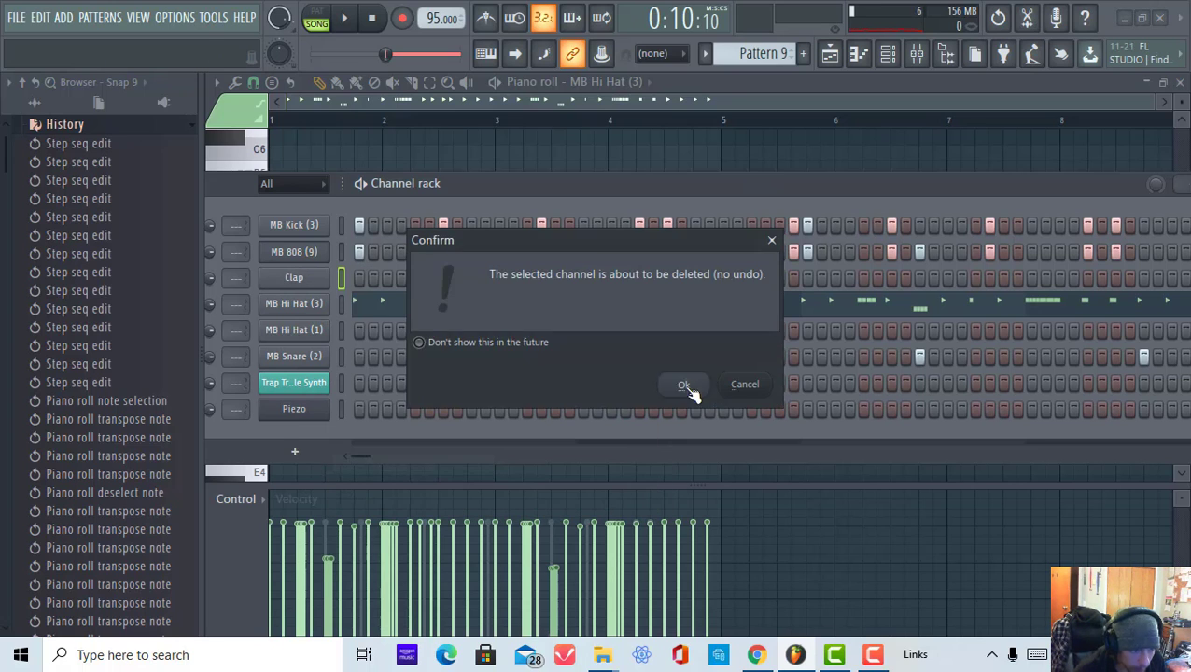
left_click(687, 390)
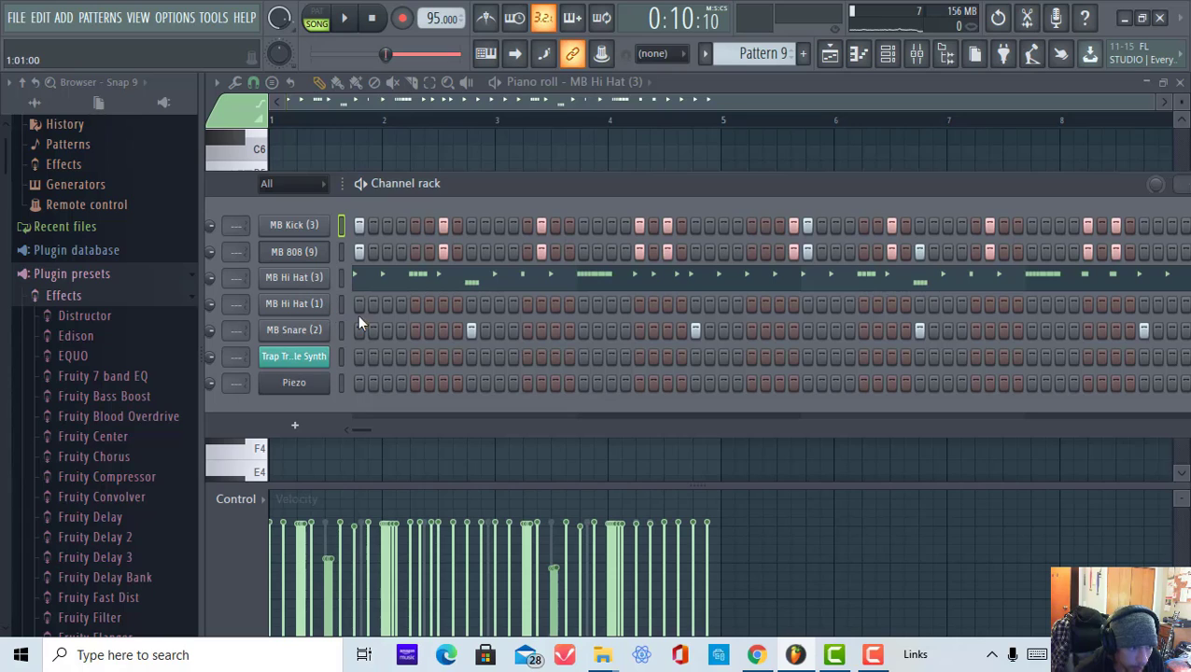
- Place MB Hi Hat (1) hits on the first step of each of the four bars while auditioning the loop
left_click(357, 304)
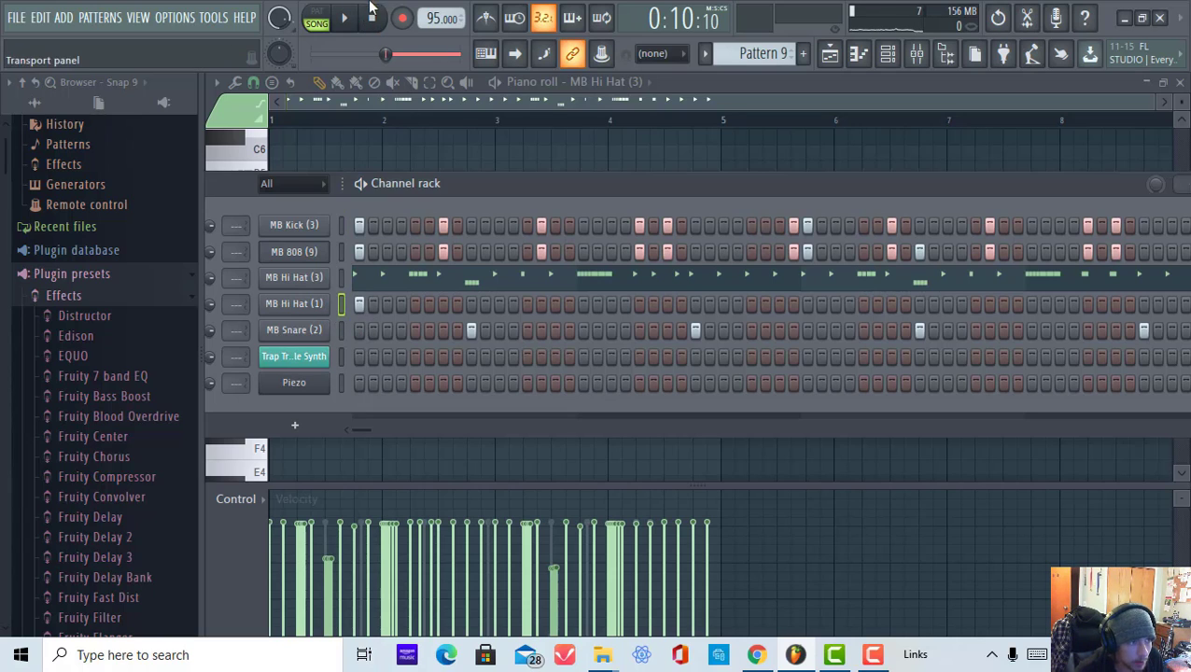
left_click(582, 304)
left_click(640, 305)
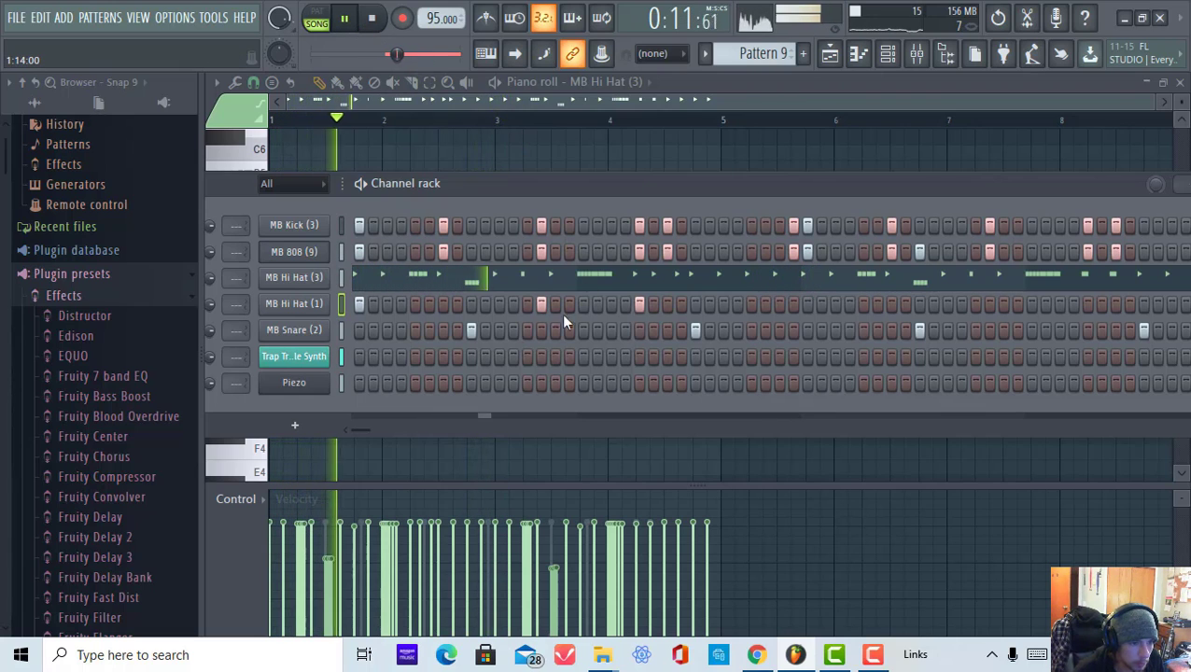
left_click(541, 304)
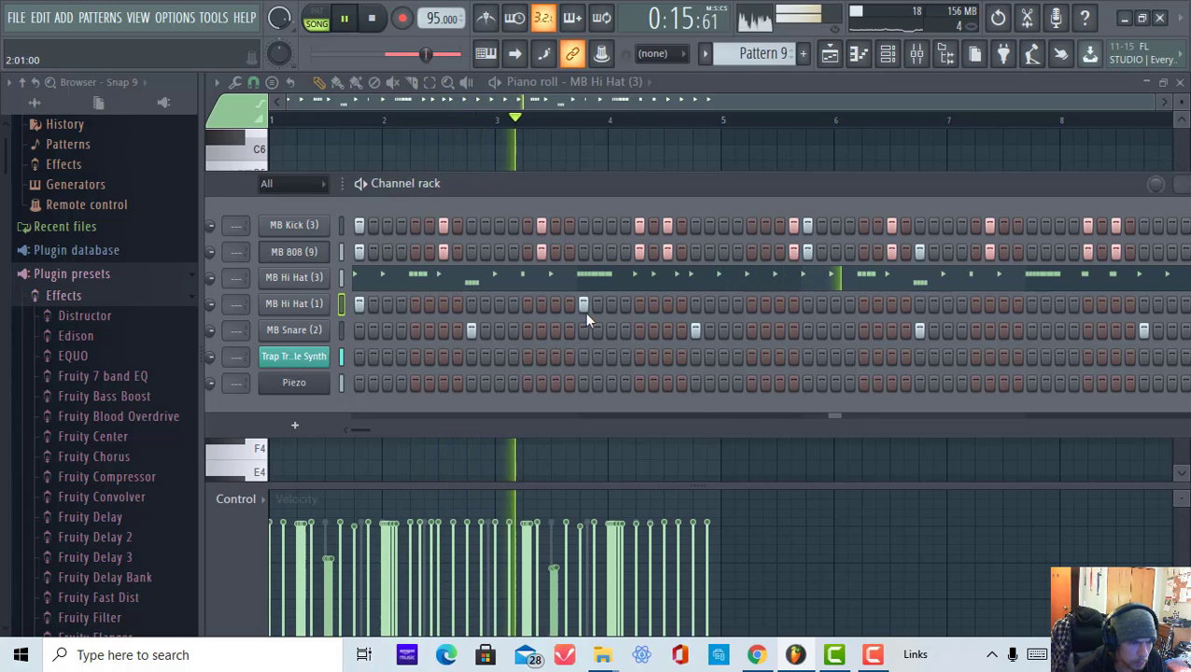
left_click(807, 304)
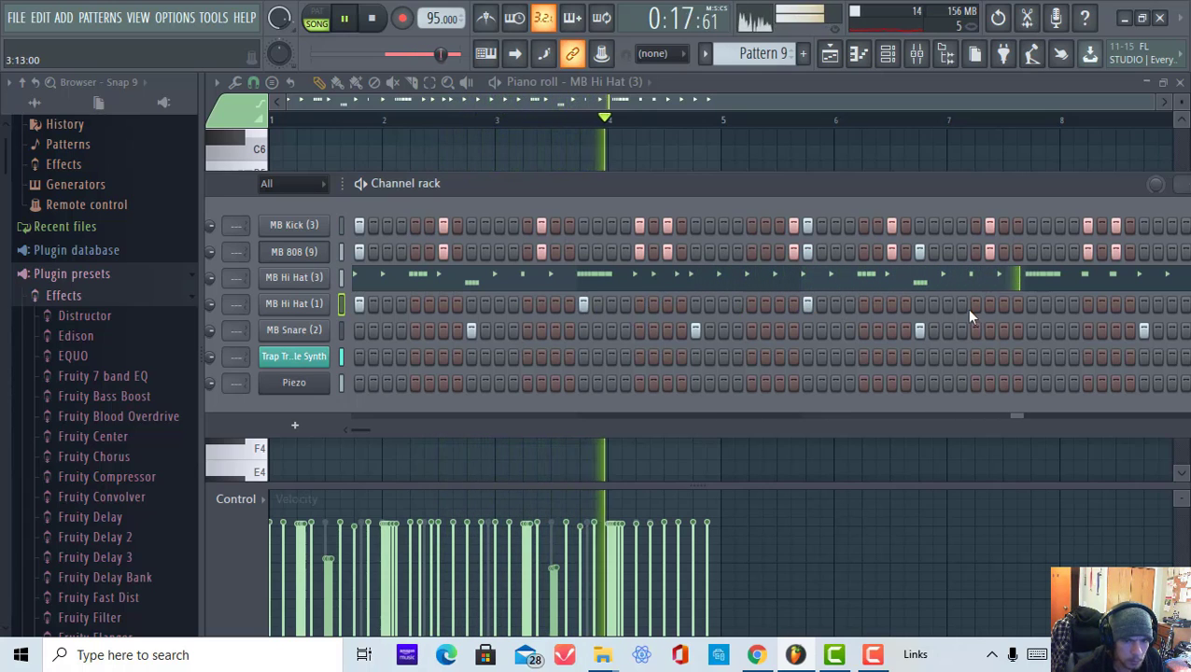
left_click_drag(970, 196, 834, 189)
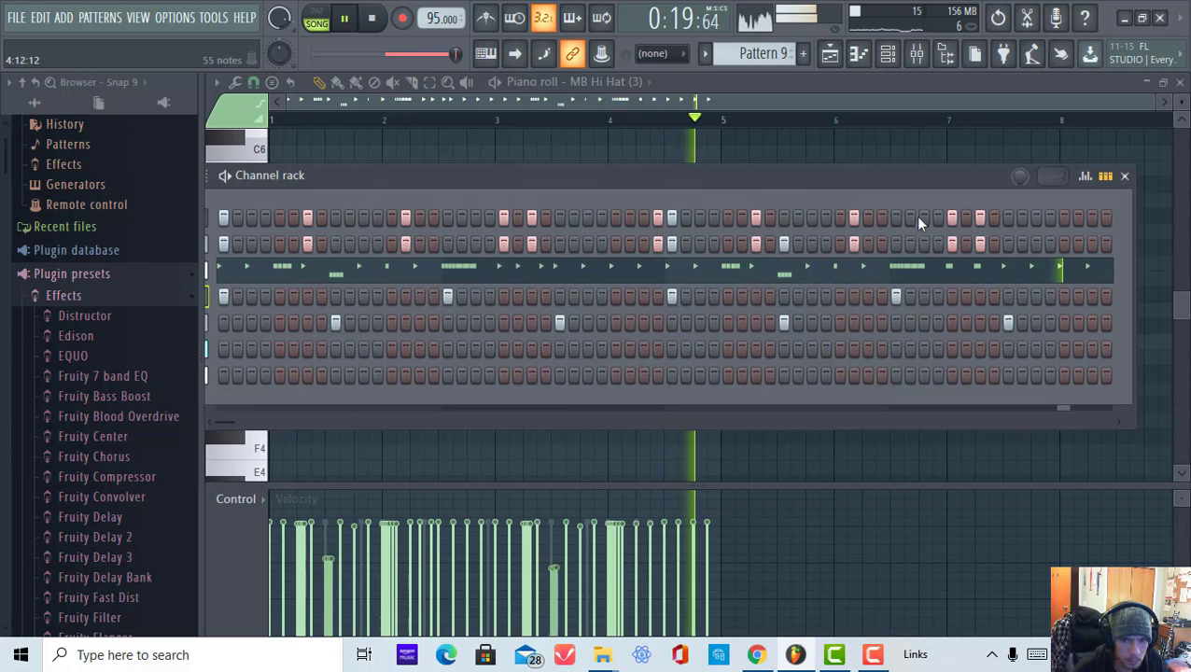
left_click_drag(771, 168, 852, 177)
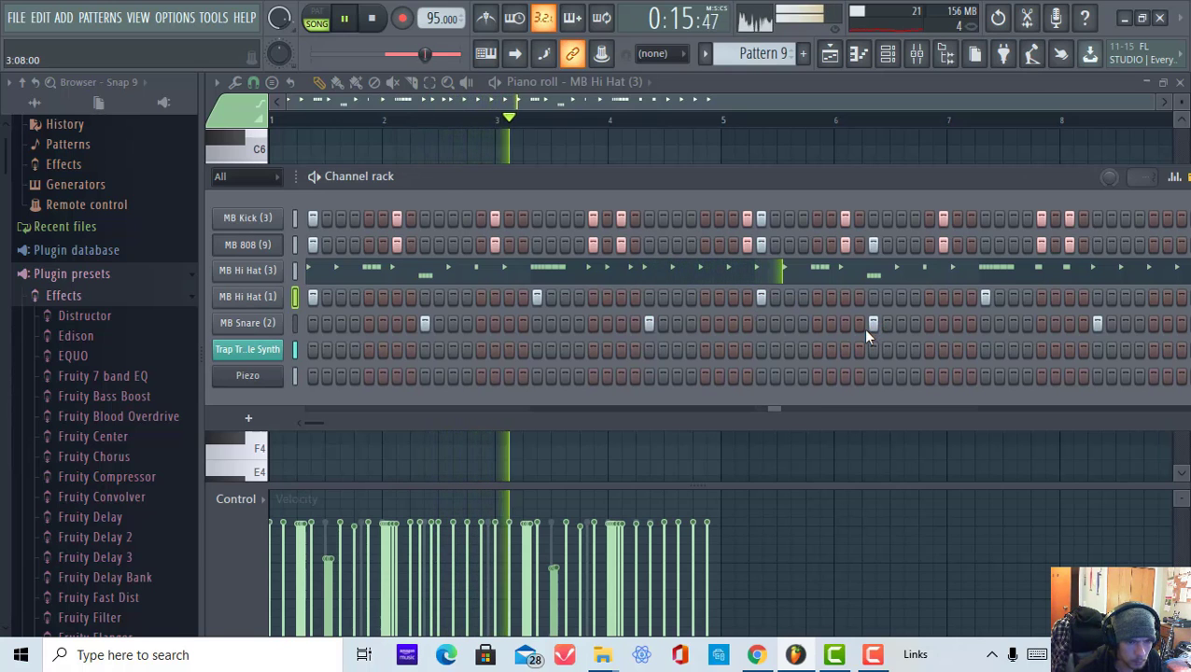
left_click_drag(973, 181, 892, 187)
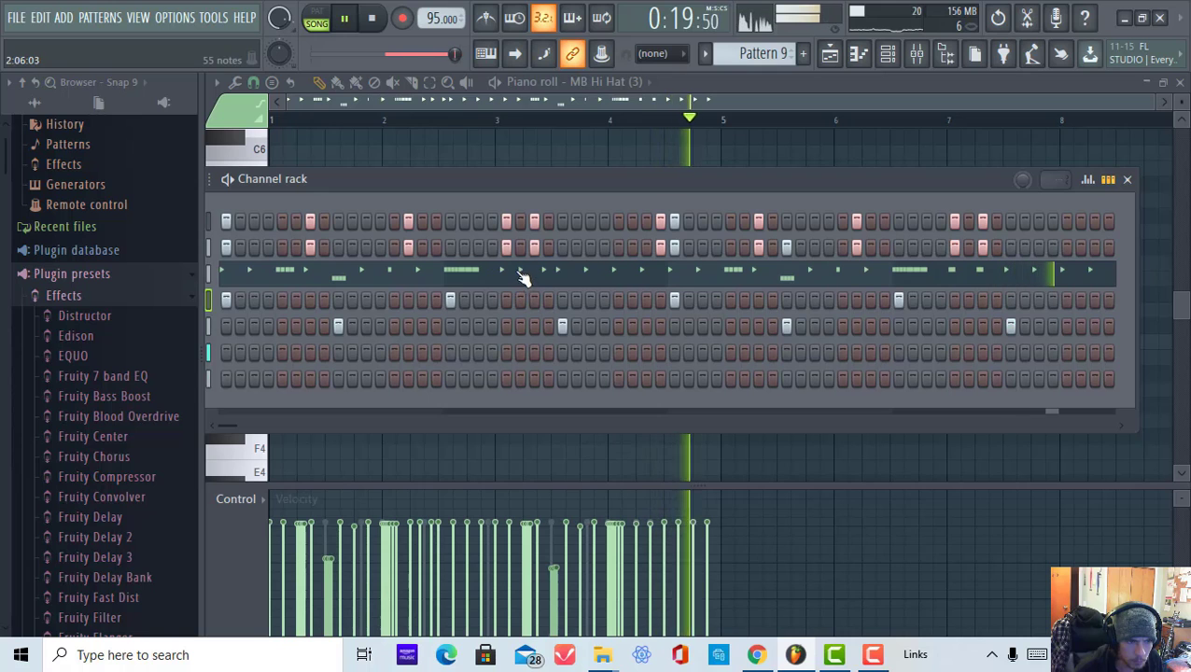
- Add a C5 MB 808 (9) note at step 9 of bar 1 and raise the note at step 5 of bar 4 to E5
right_click(390, 230)
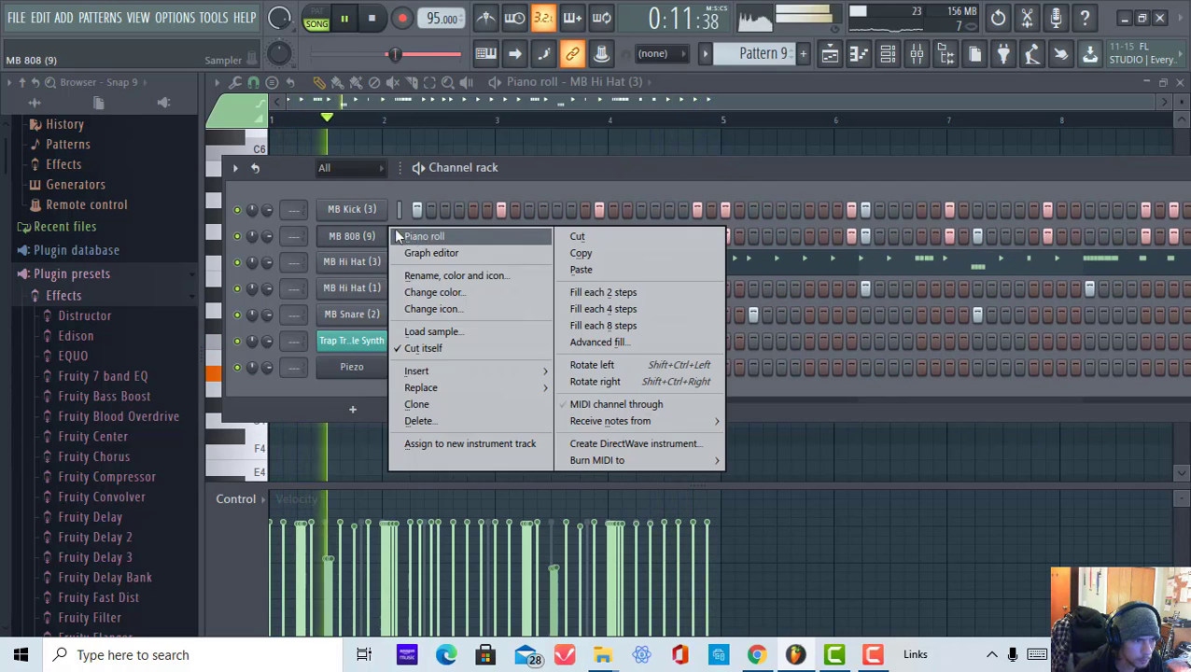
left_click(440, 234)
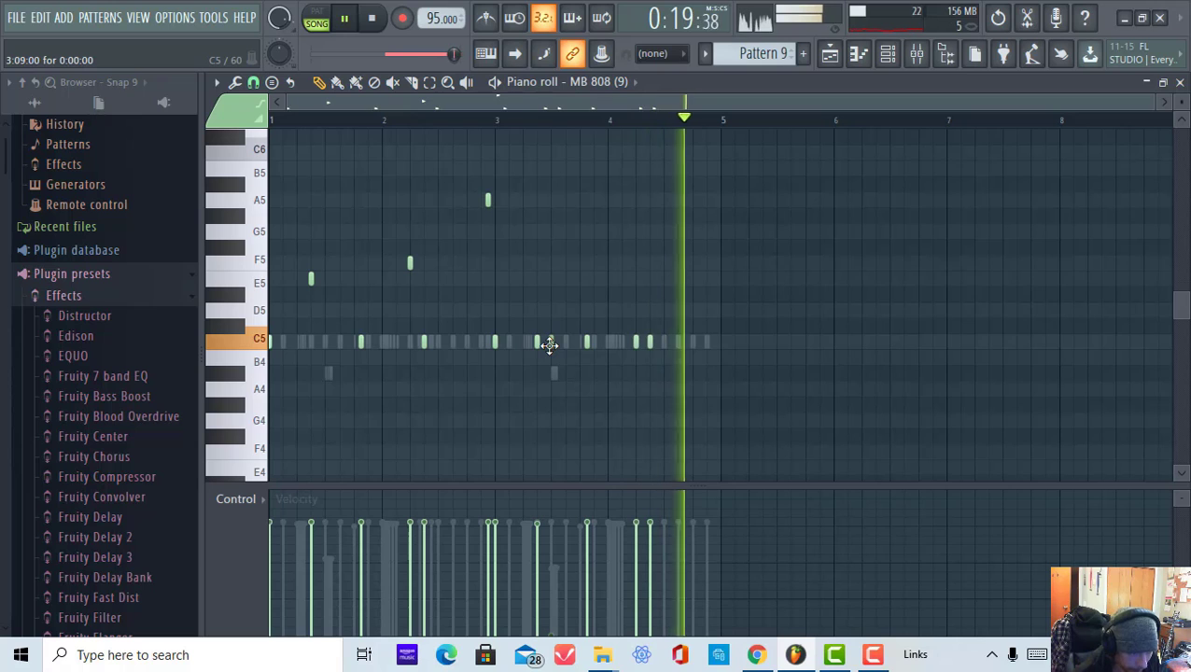
left_click_drag(550, 345, 433, 359)
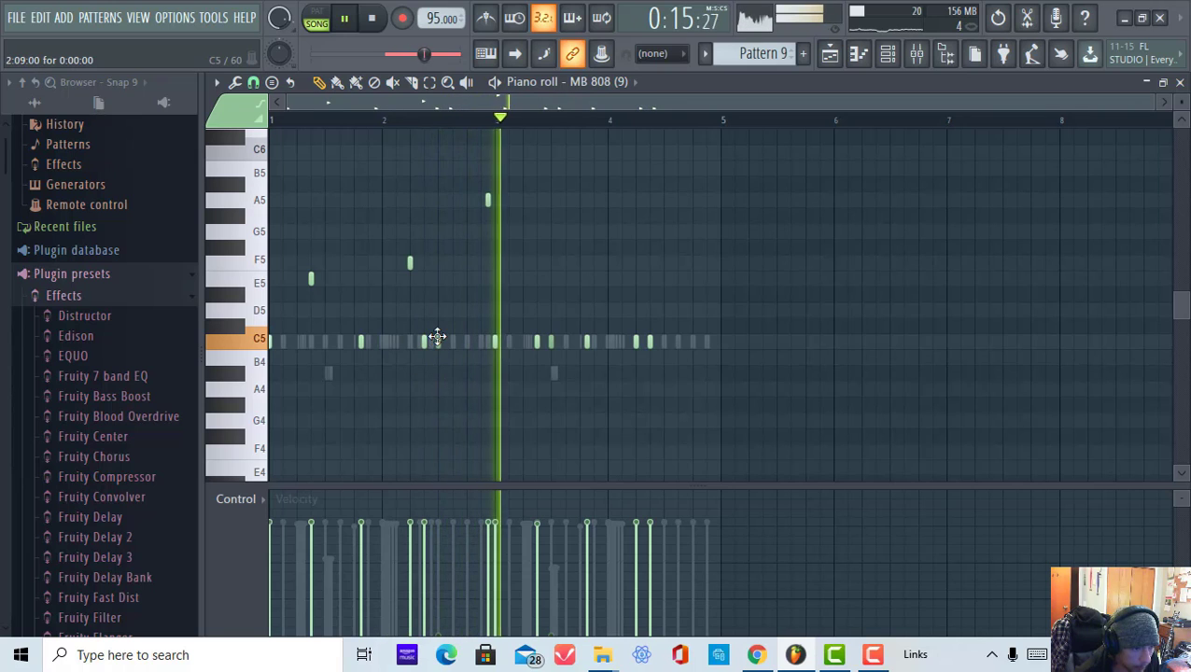
left_click(414, 124)
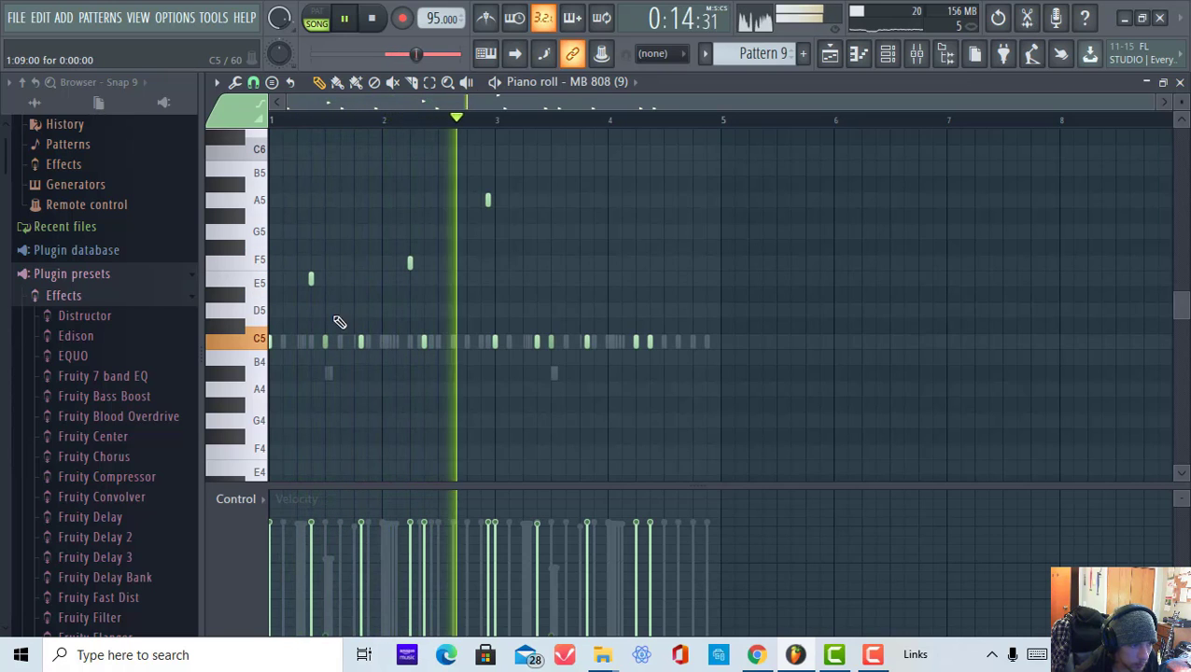
left_click(307, 122)
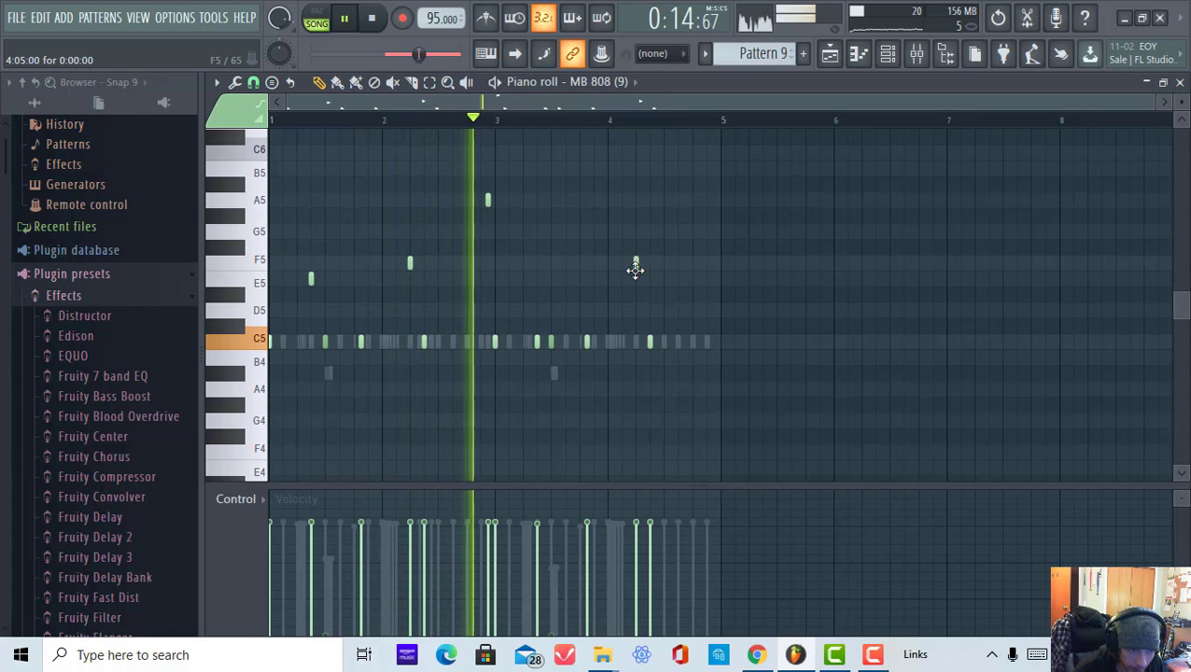
left_click(634, 276)
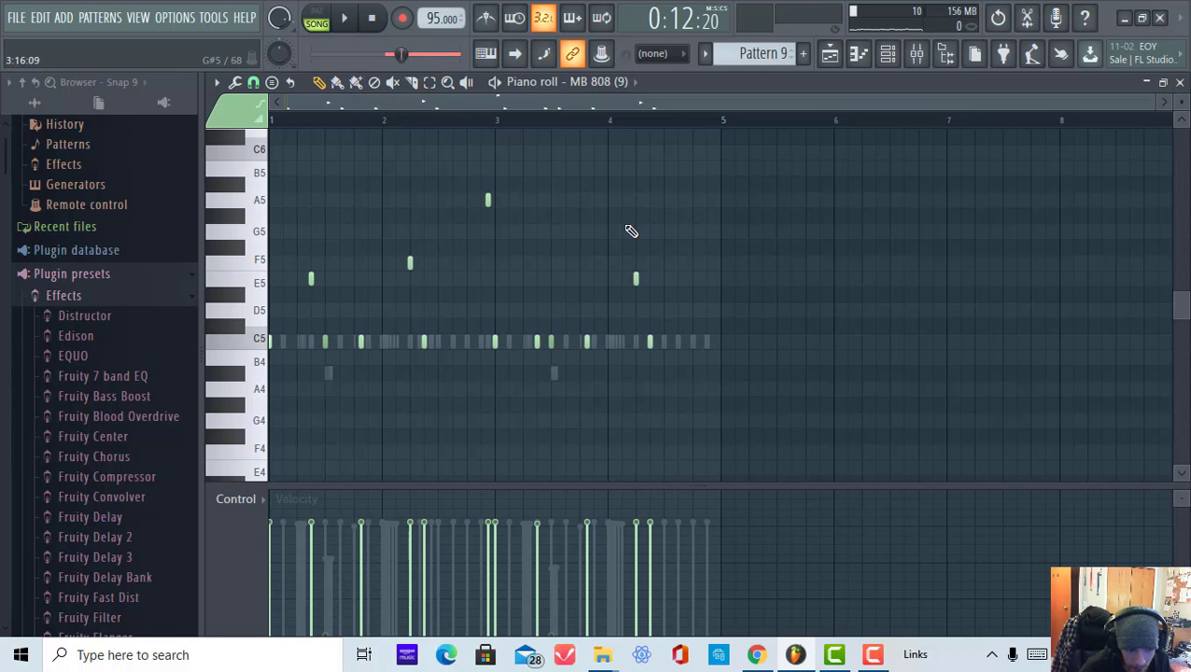
- Replace the first Pattern 9 clip on Track 1 with an empty Pattern 10 clip spanning bars 3 and 4
left_click(888, 58)
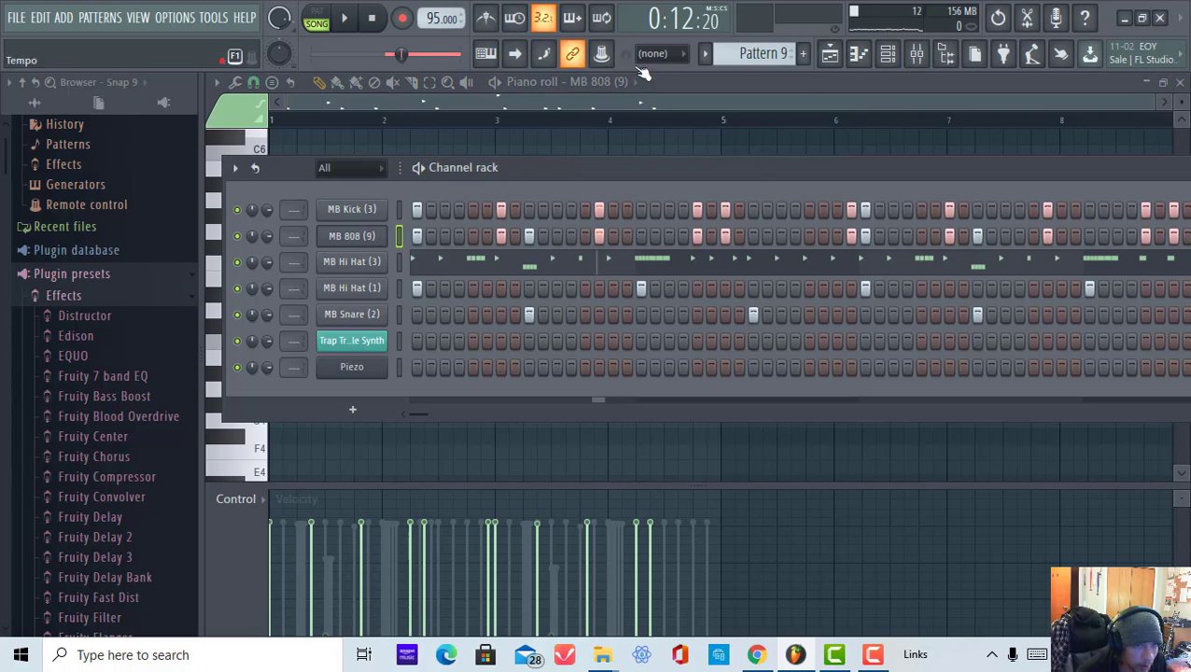
left_click(830, 55)
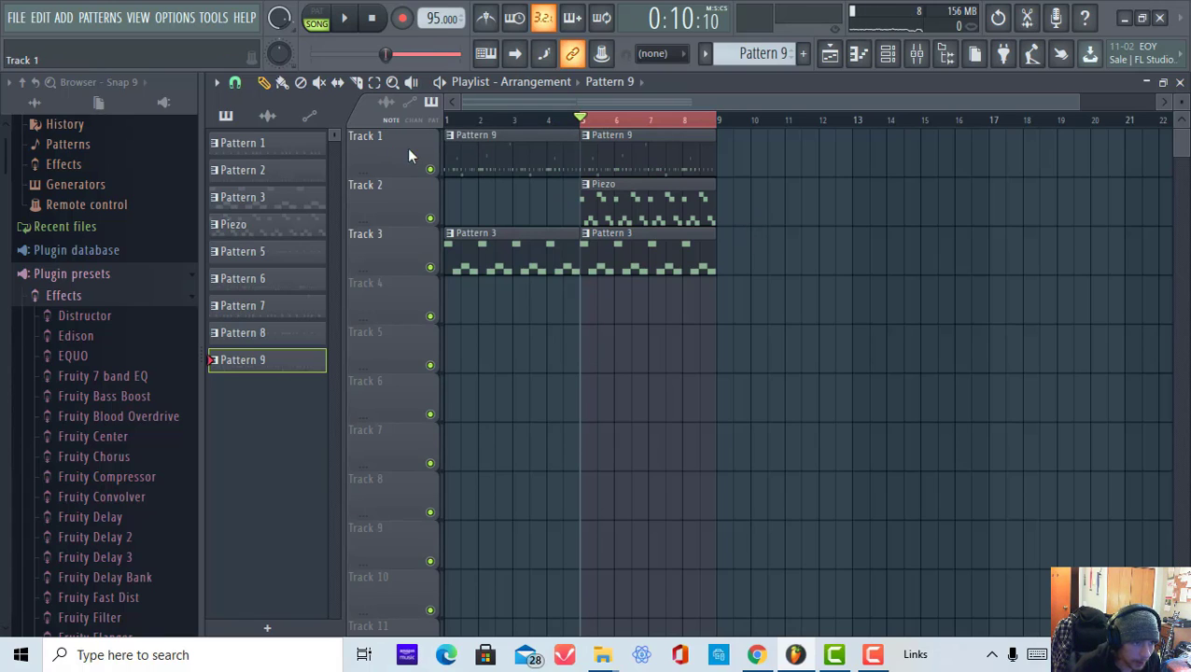
right_click(455, 146)
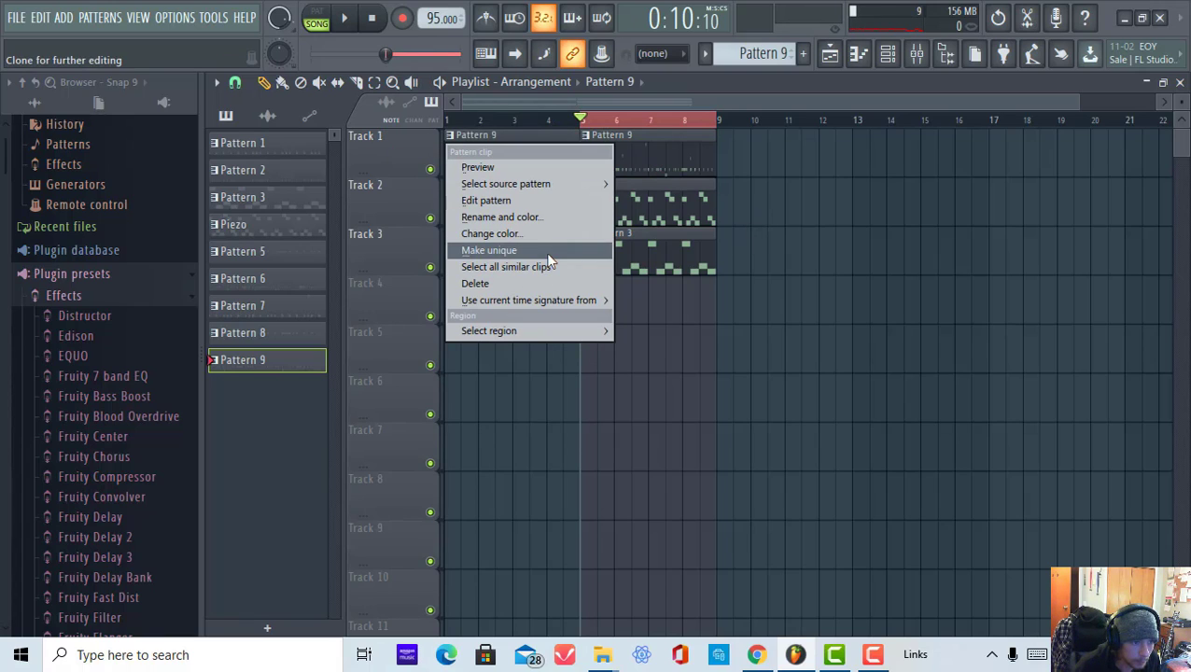
left_click(549, 266)
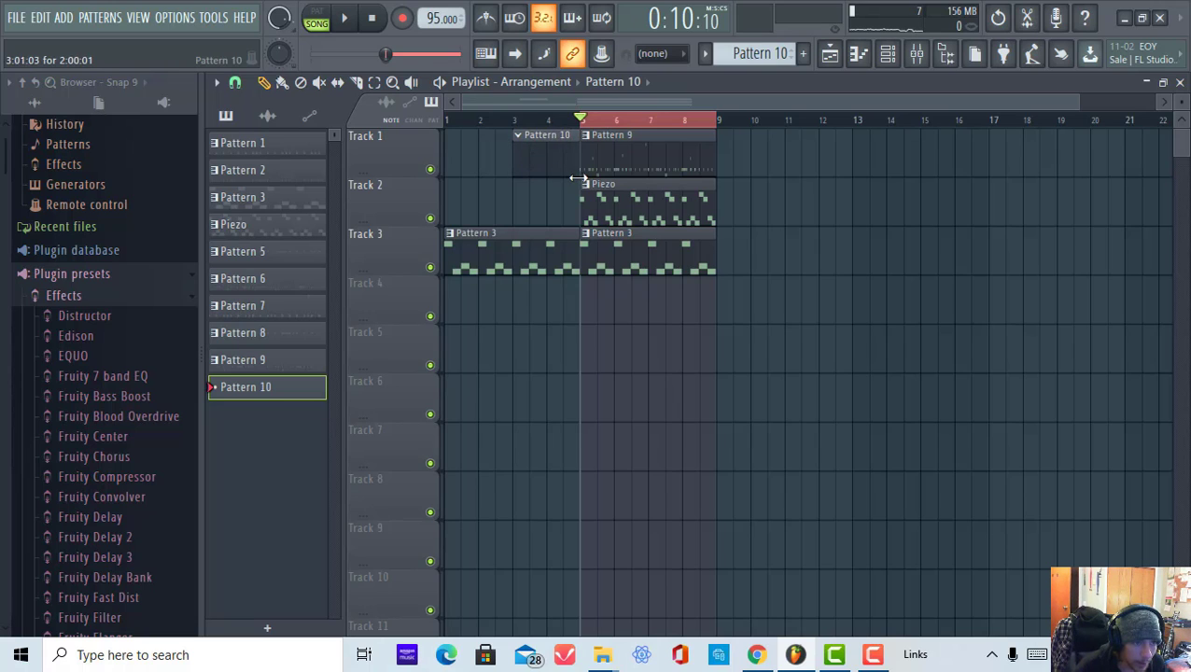
scroll(574, 163, "up", 5)
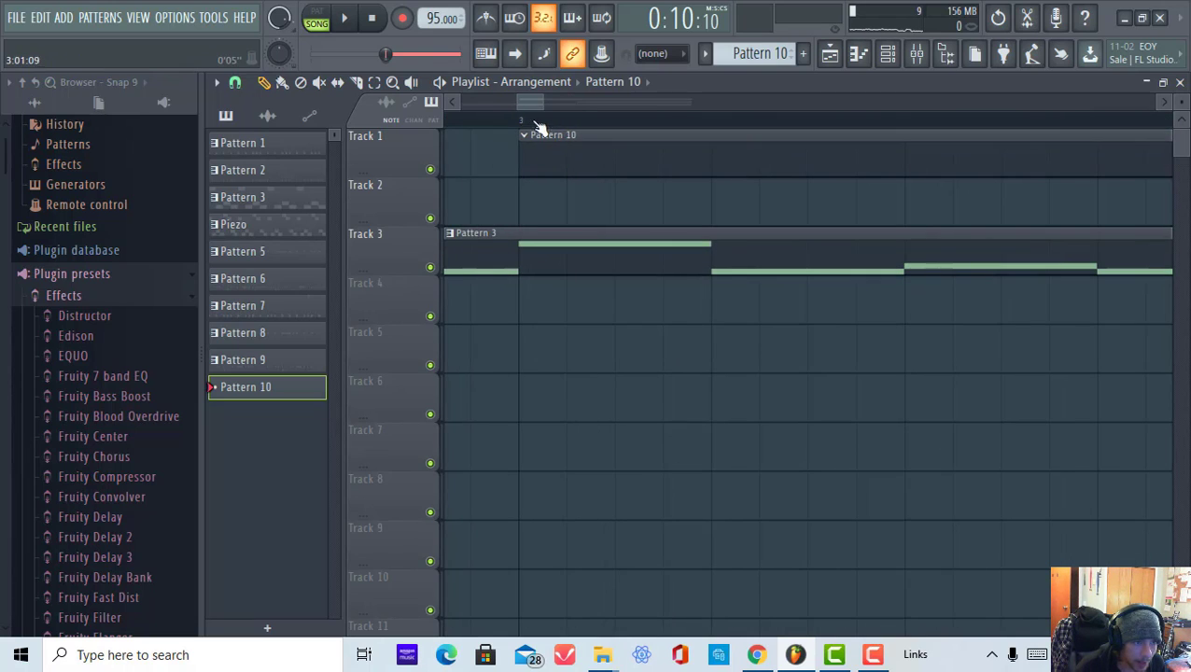
scroll(538, 127, "down", 5)
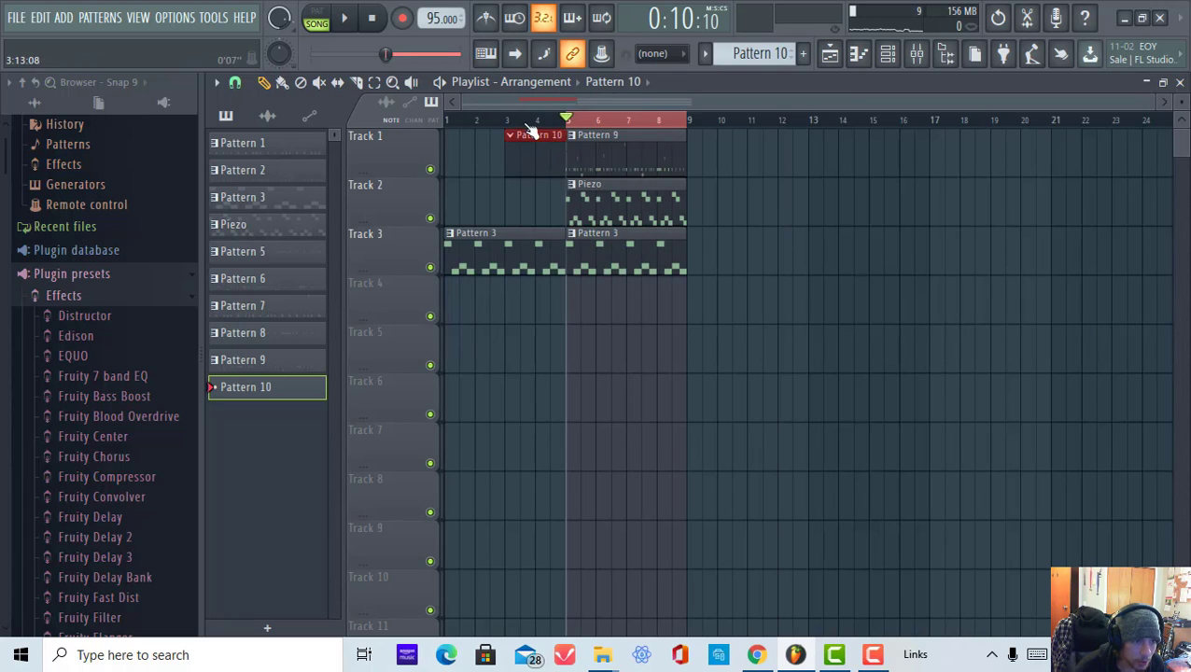
scroll(530, 127, "up", 5)
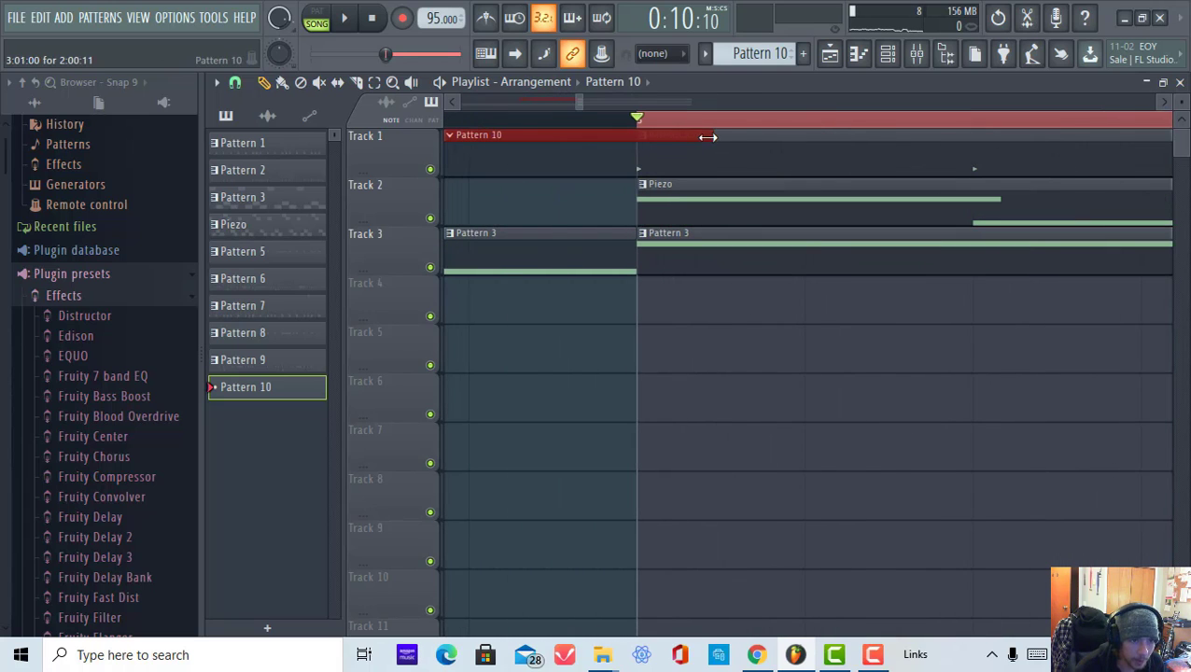
scroll(517, 207, "down", 3)
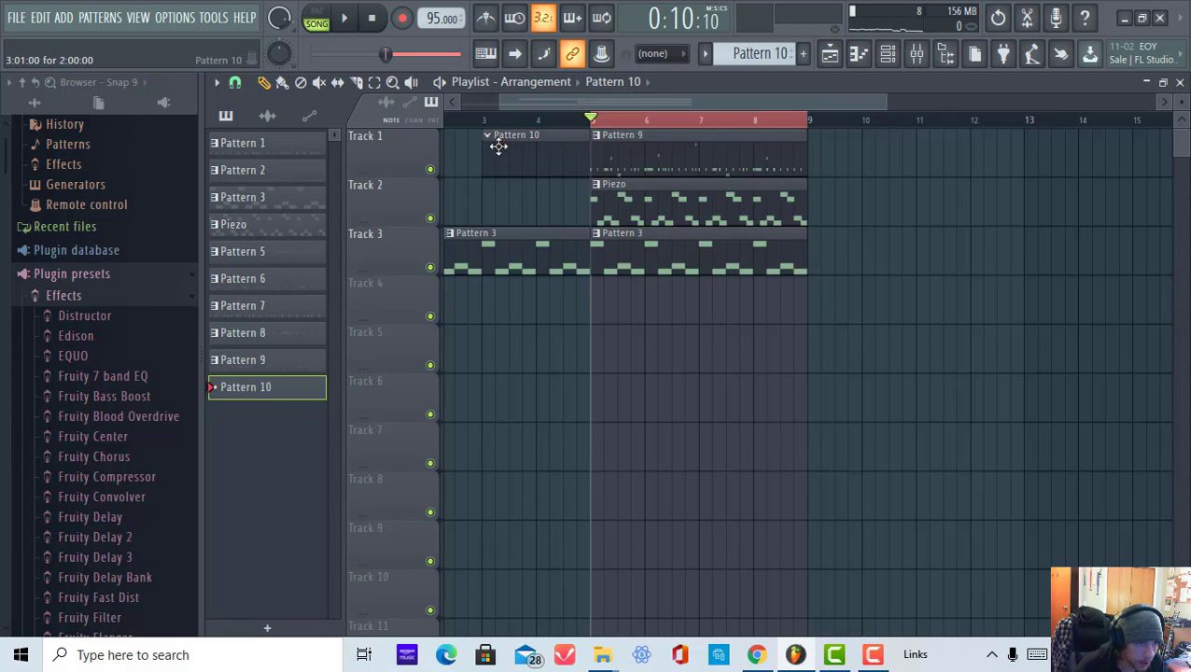
- Fill every second step of MB Hi Hat (3) across two bars of Pattern 10, adding an extra hit at step 6 of its first bar
left_click(576, 133)
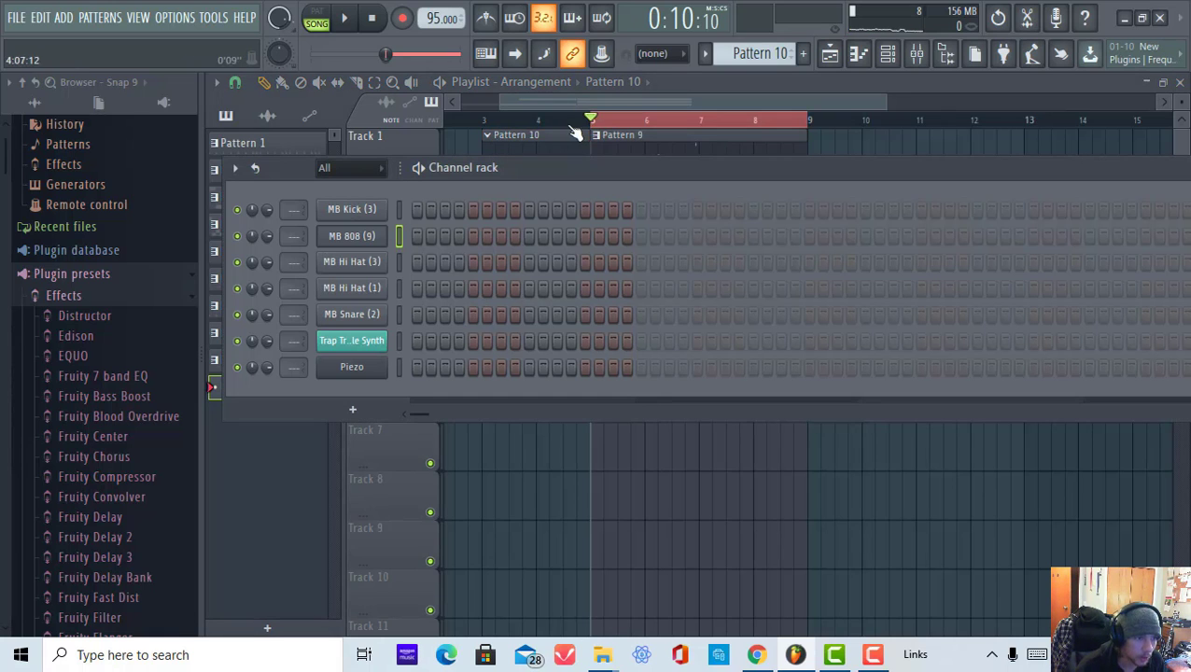
right_click(378, 262)
left_click(644, 319)
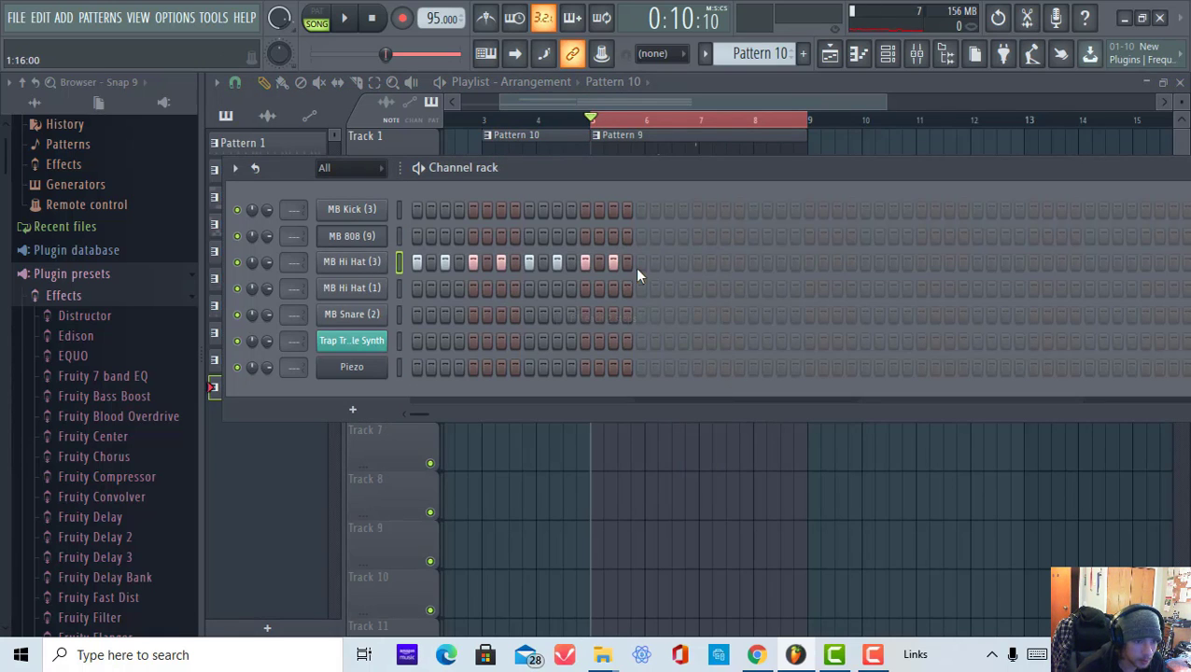
right_click(366, 267)
left_click(655, 322)
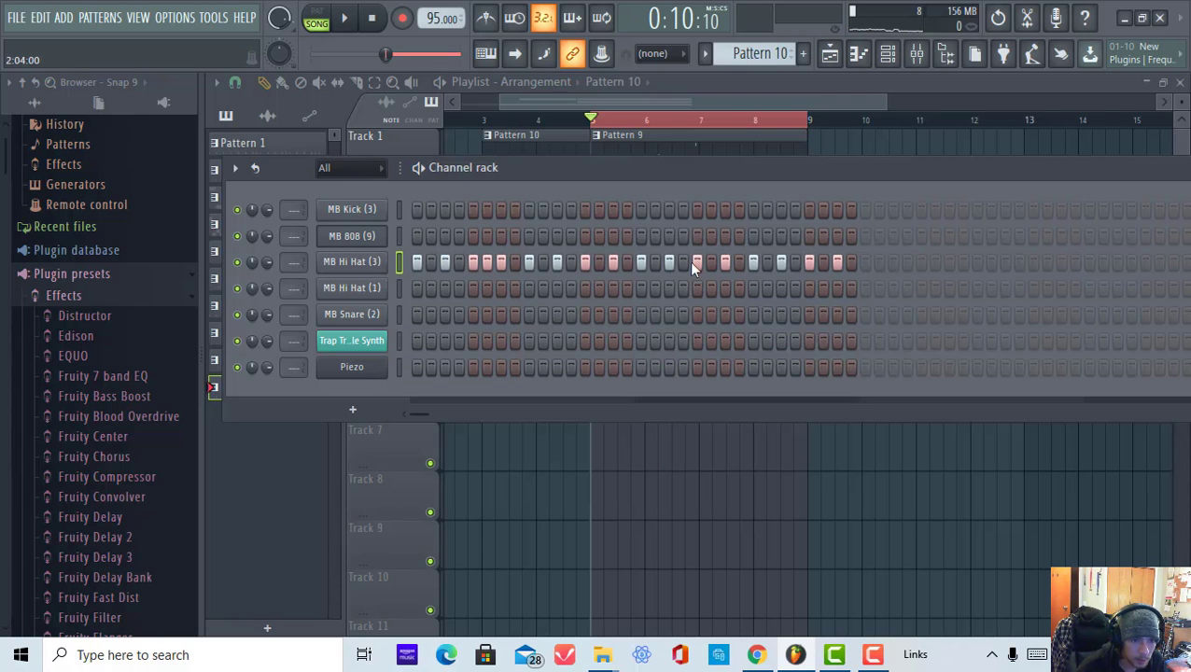
- Replace Pattern 10's MB Hi Hat (3) hits with a copy of the MB Hi Hat (3) notes from Pattern 9
left_click(698, 122)
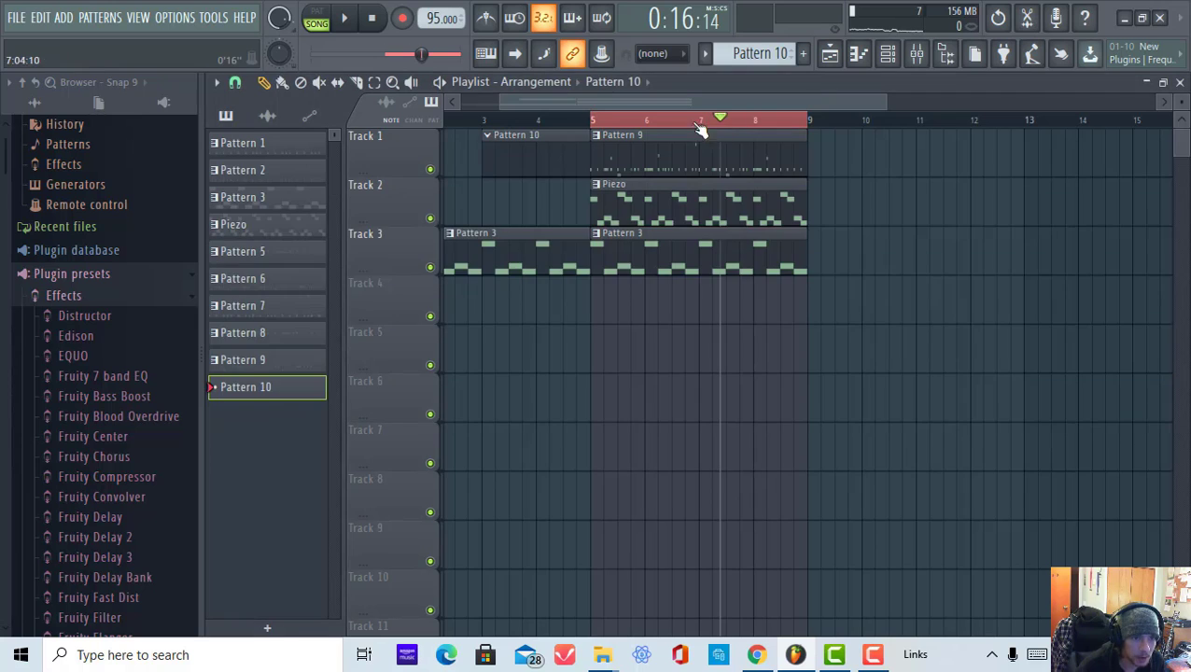
double_click(656, 155)
left_click(888, 56)
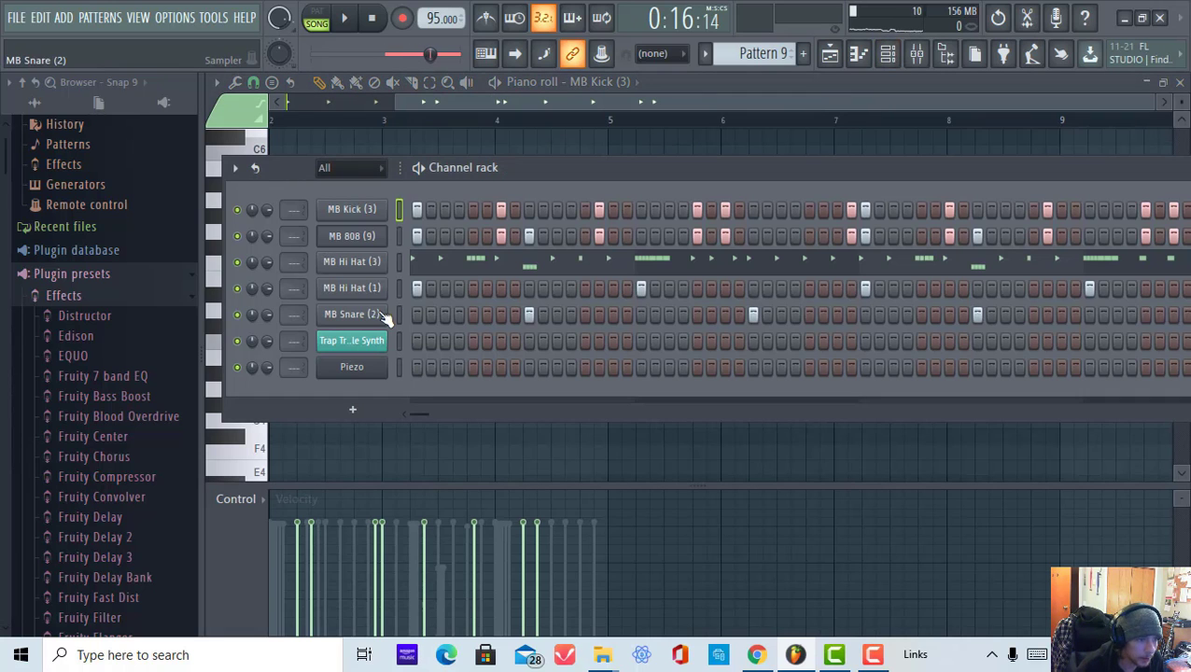
right_click(377, 271)
left_click(632, 284)
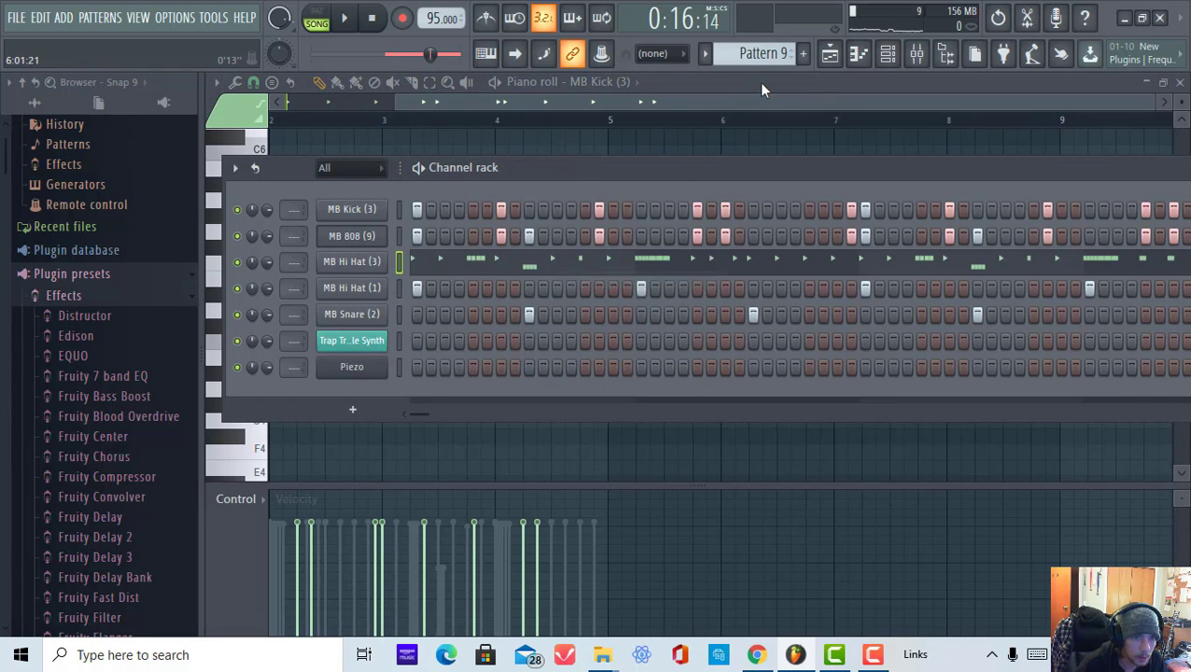
left_click(758, 82)
left_click(829, 53)
key("F6")
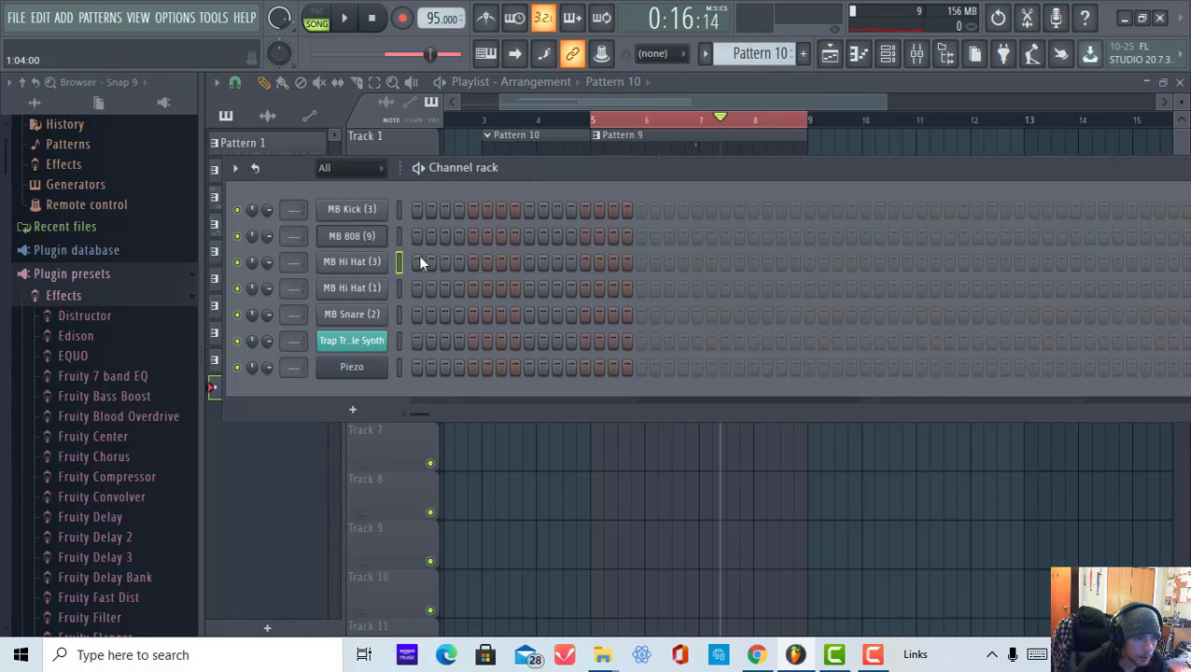
right_click(381, 263)
left_click(669, 296)
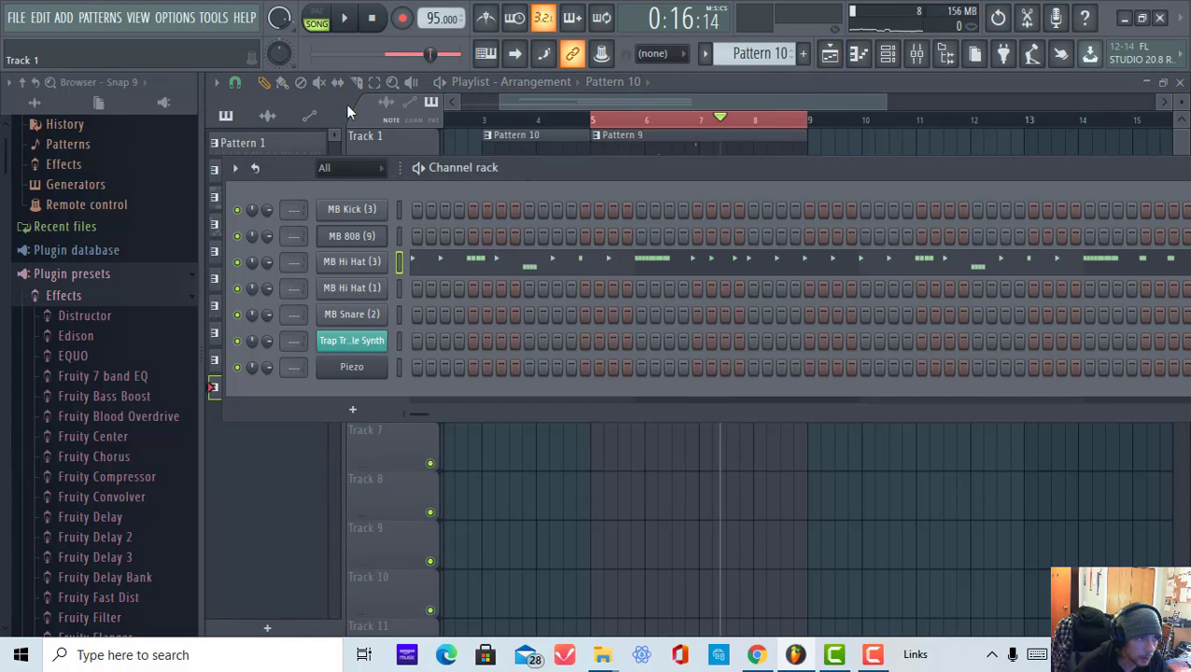
- Play the song, open Pattern 10's MB Hi Hat (3) notes for editing and delete the A#4 roll in bar 1
left_click(476, 119)
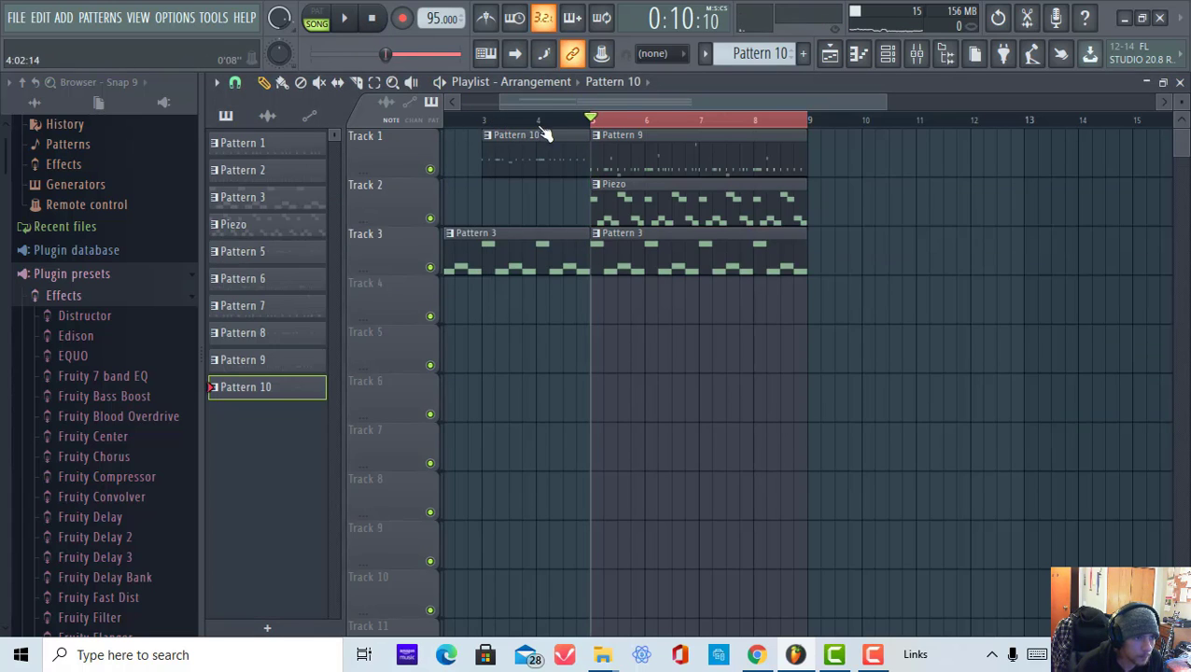
key("space")
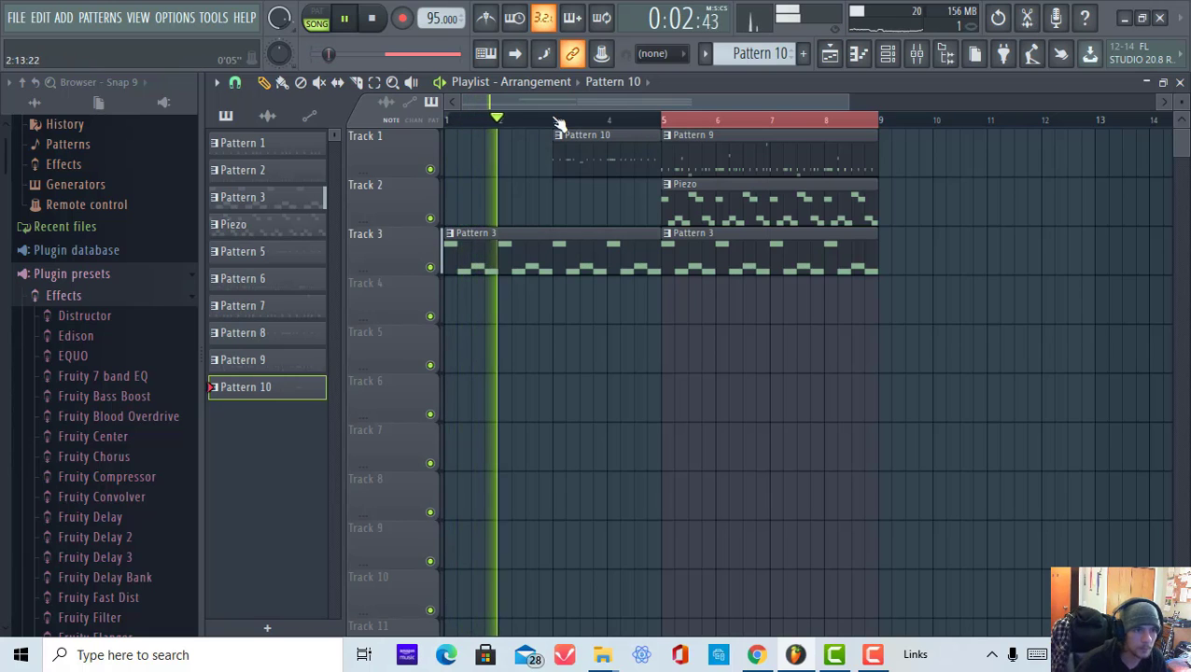
scroll(557, 120, "up", 3)
double_click(609, 135)
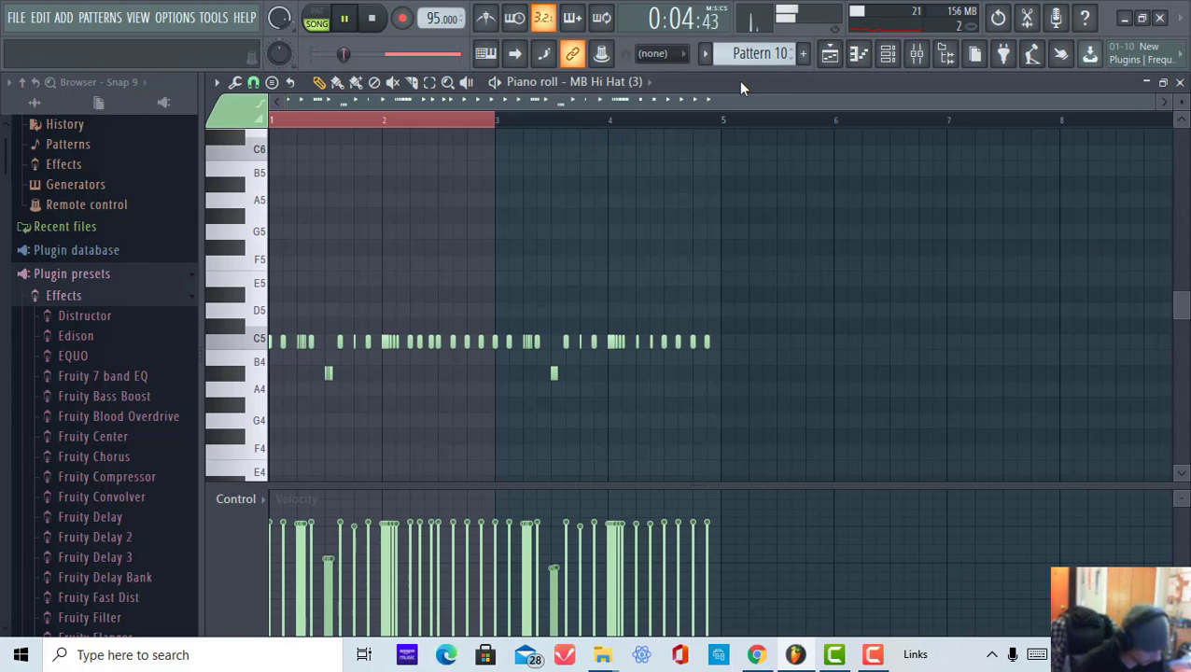
left_click(889, 56)
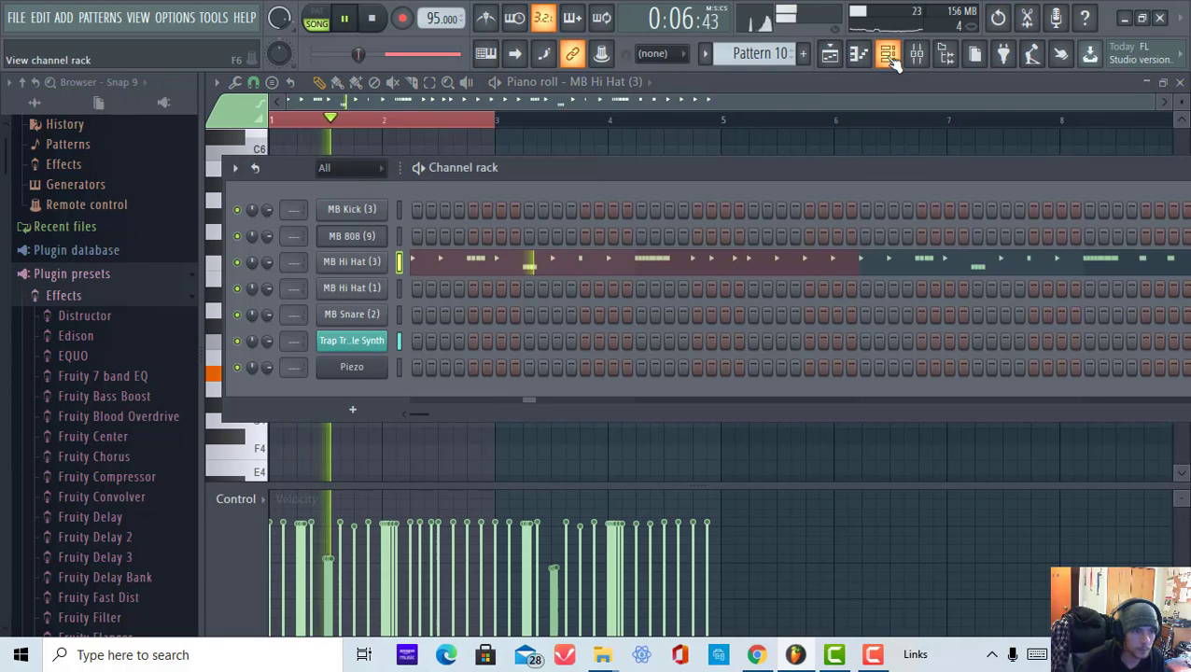
left_click(573, 265)
left_click(571, 265)
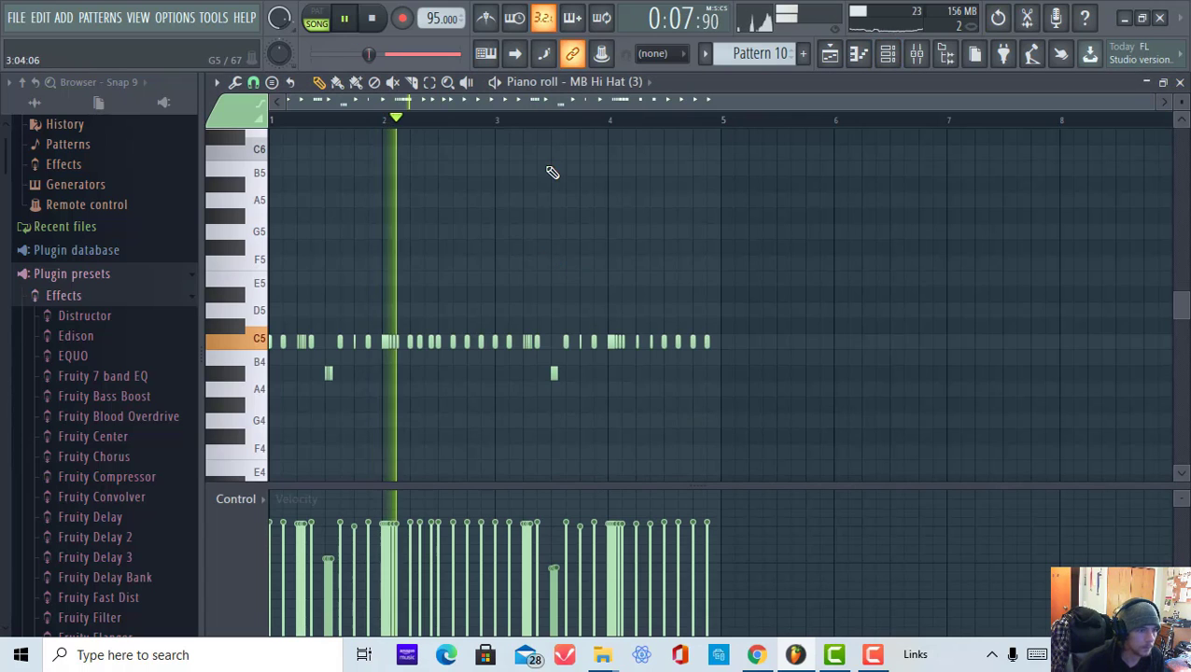
right_click(328, 373)
left_click(316, 120)
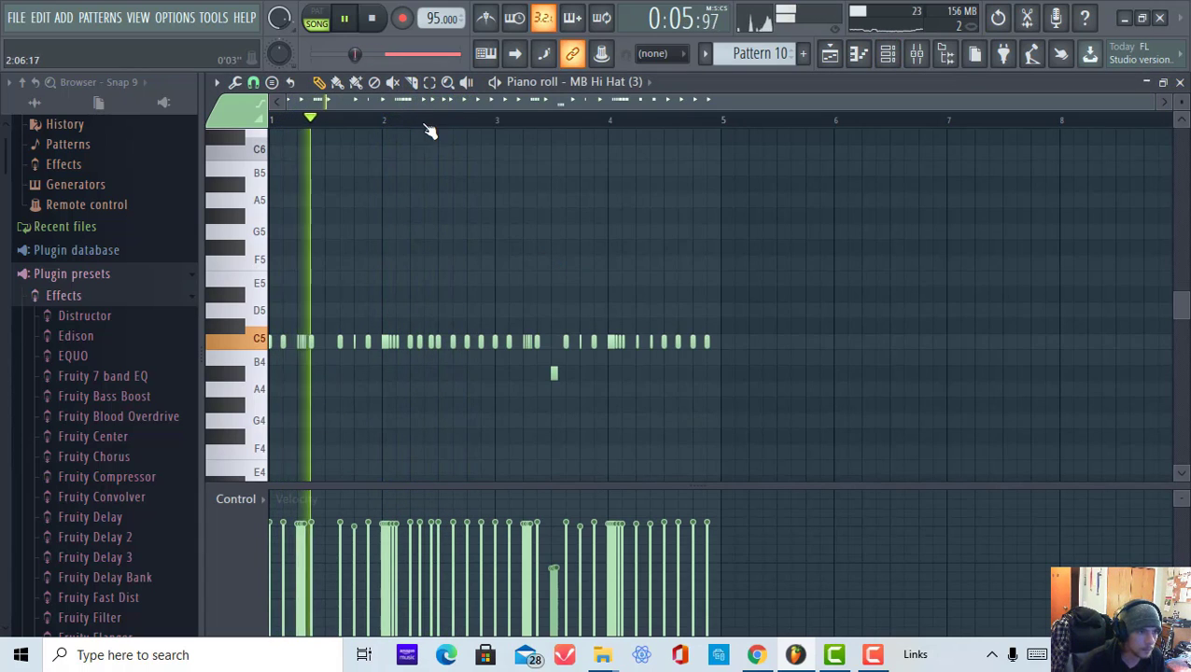
- Replace the off-grid hits around steps 6 and 8 of bar 2 with one at step 7, and delete all notes from bar 3 onward
scroll(427, 125, "up", 4)
right_click(427, 343)
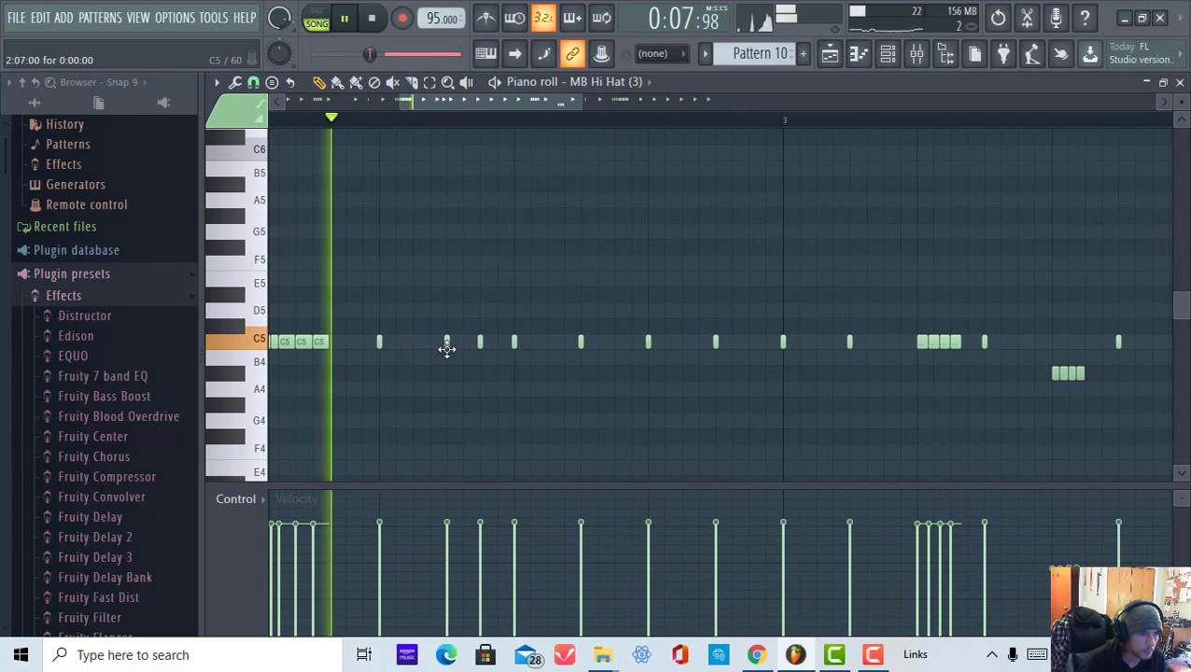
right_click(482, 342)
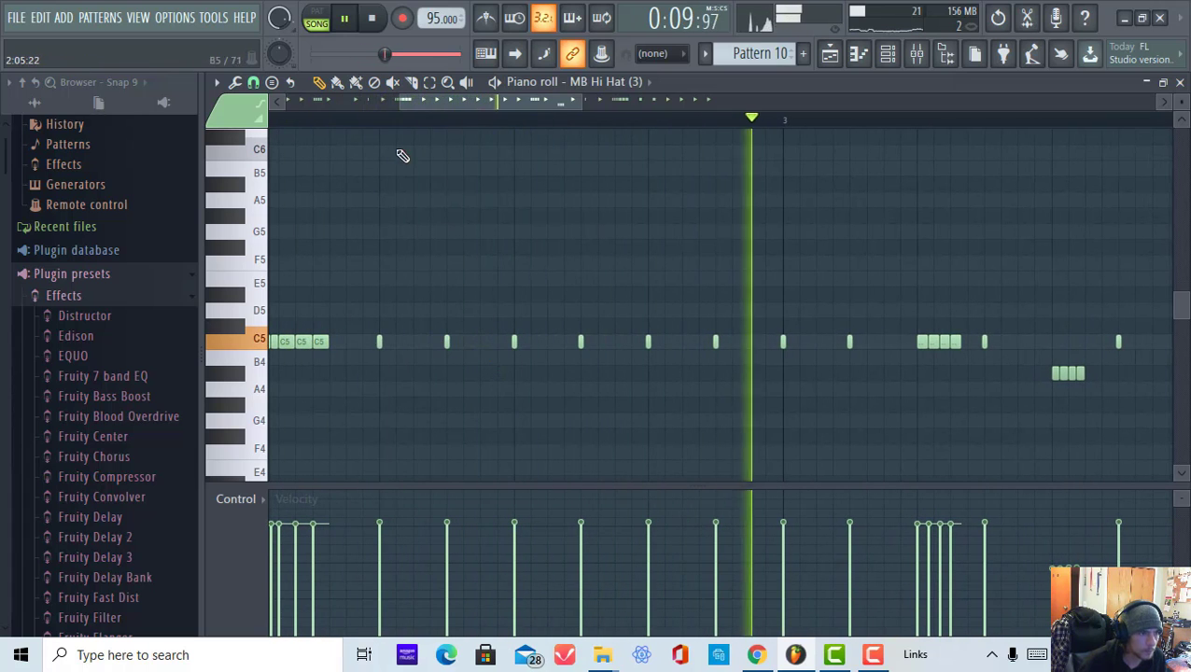
scroll(367, 131, "down", 4)
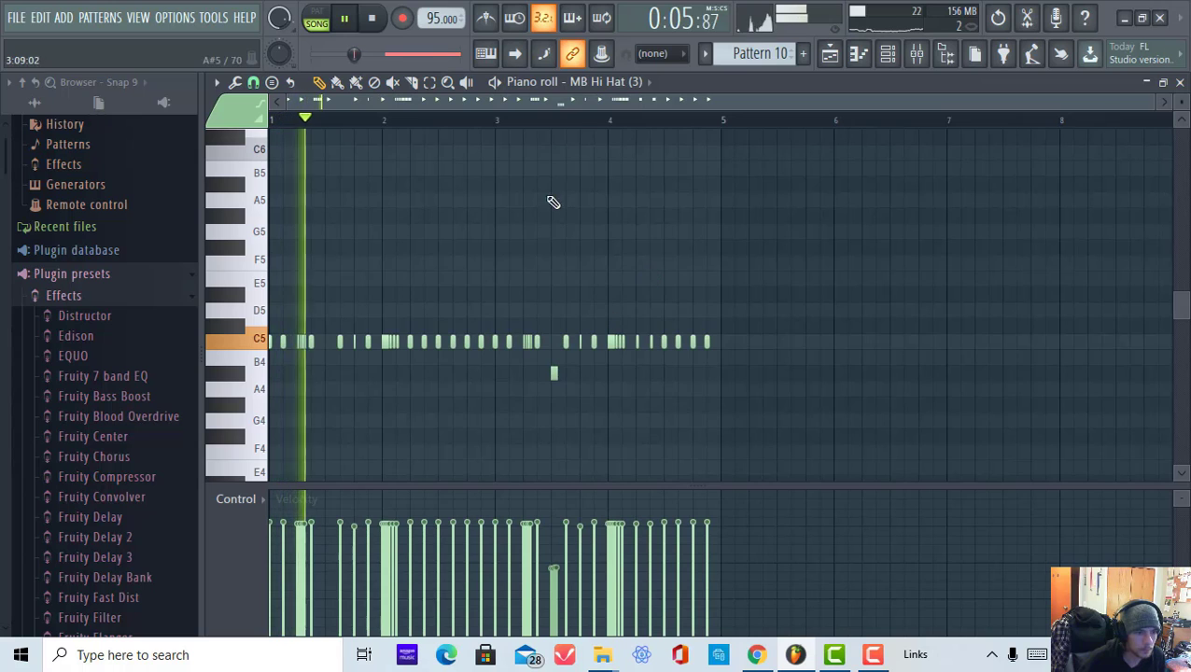
mouse_move(497, 343)
left_mouse_down()
mouse_move(729, 365)
mouse_move(571, 349)
mouse_move(555, 386)
mouse_move(562, 378)
left_mouse_up()
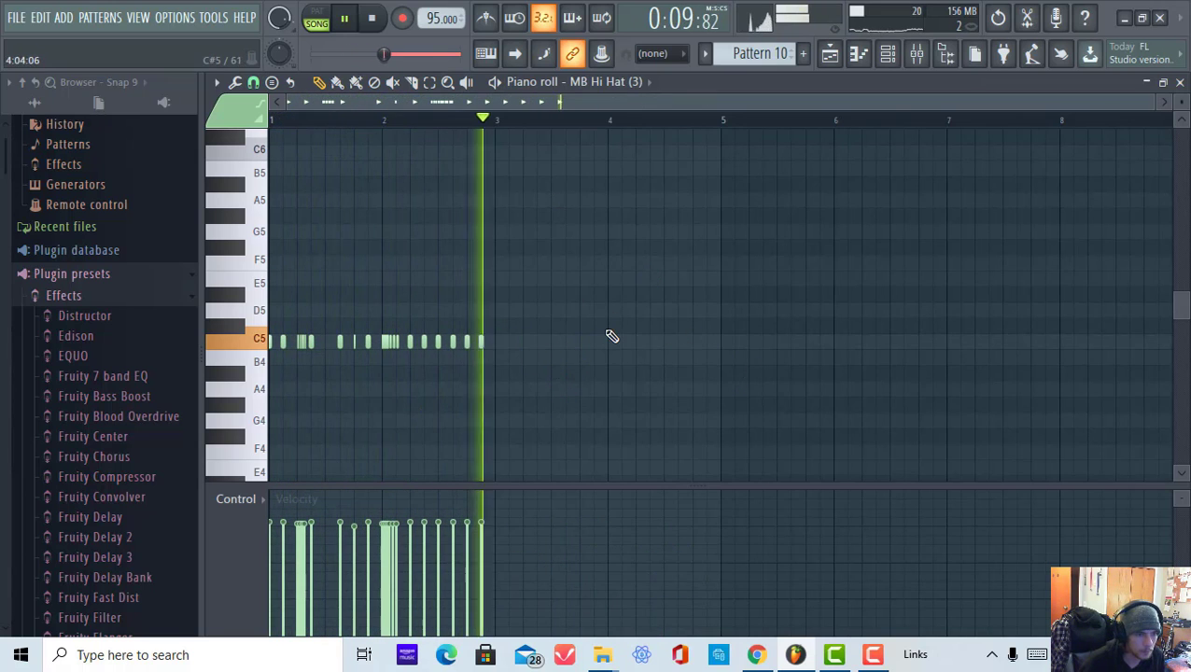
- Shift the bar 1 hi-hat roll and the hit after it two steps later, and fill step 5 with a C5 hit
left_click(273, 120)
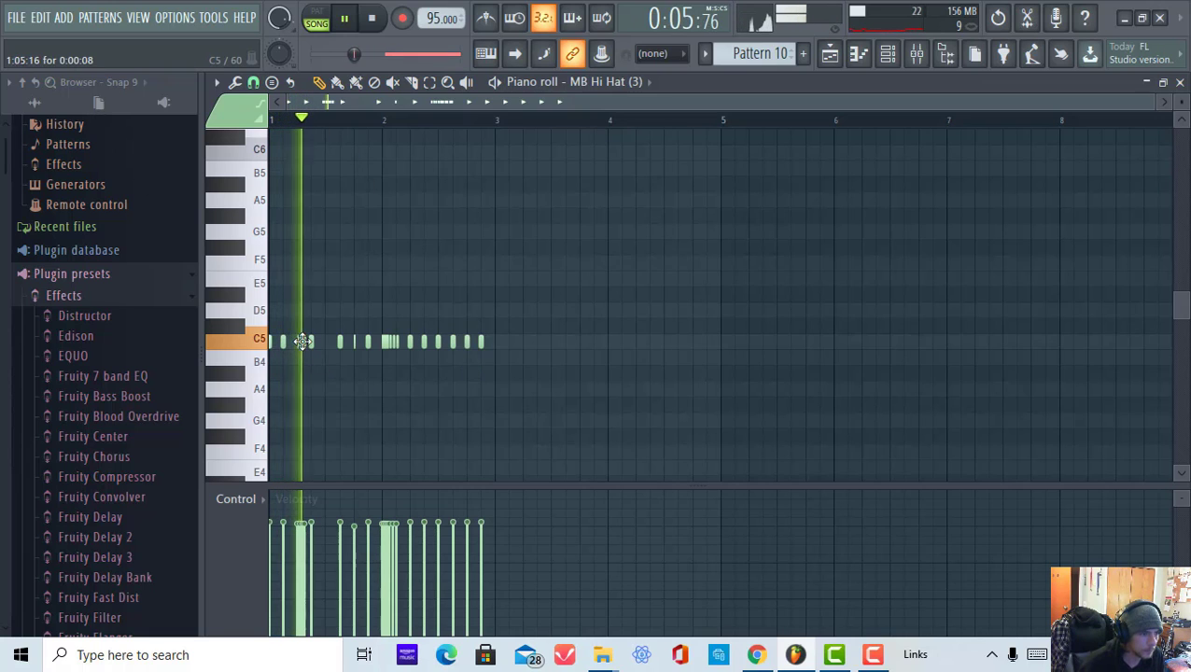
left_click_drag(294, 342, 324, 354)
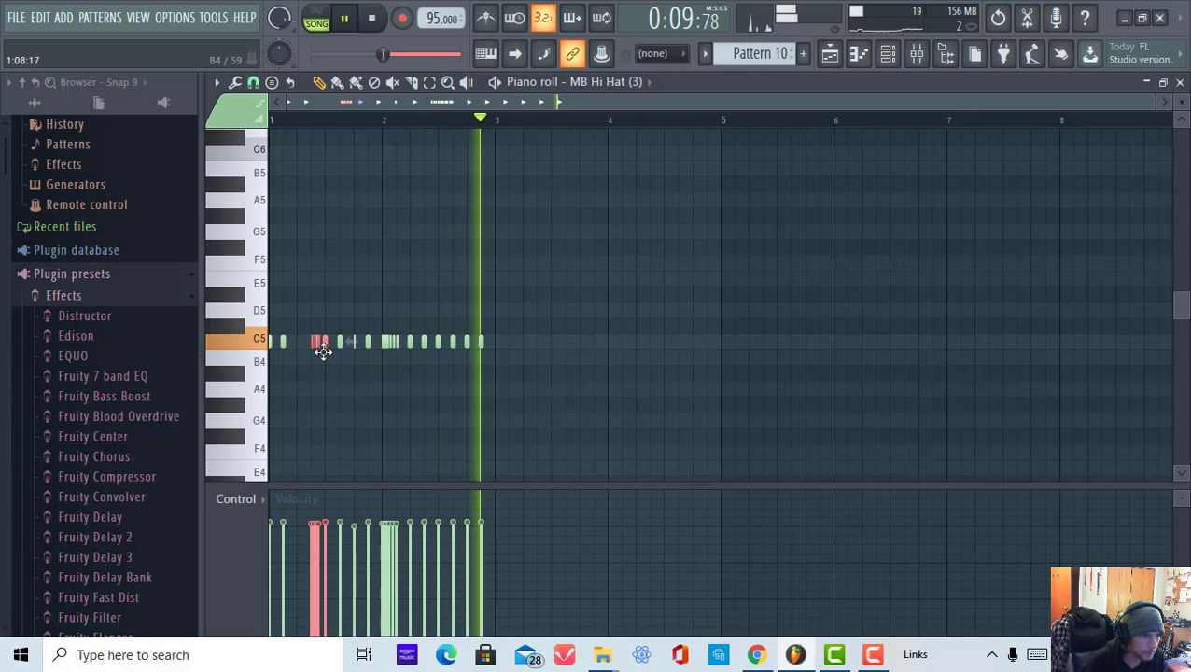
right_click(303, 364)
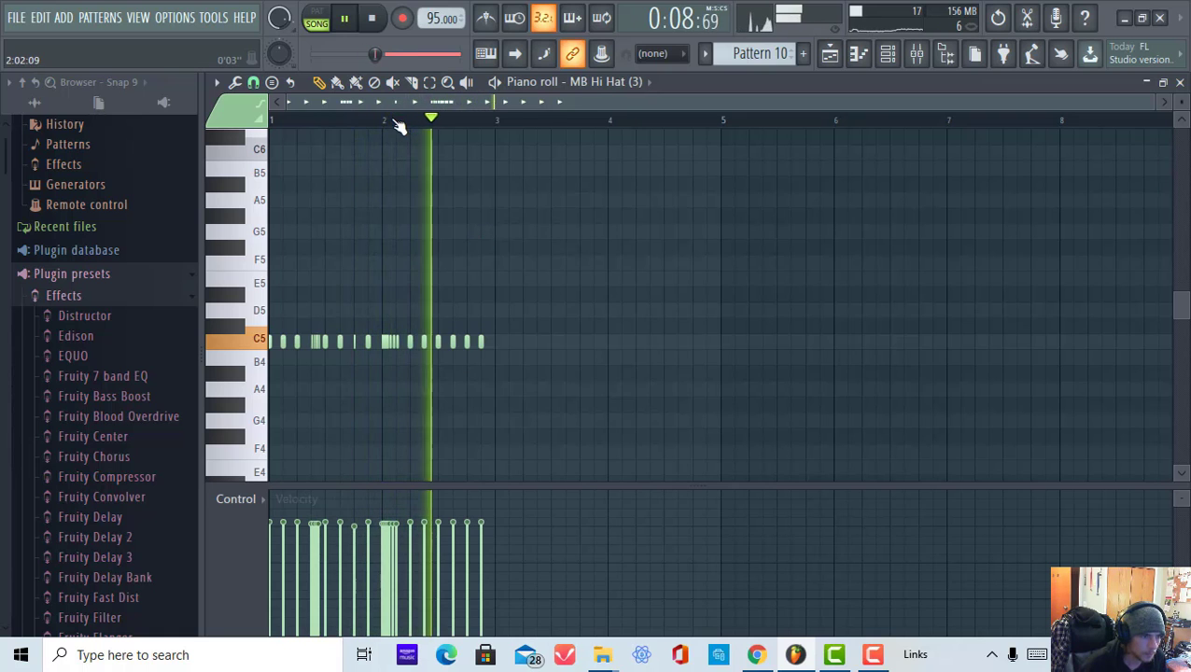
scroll(386, 130, "up", 2)
scroll(386, 130, "down", 2)
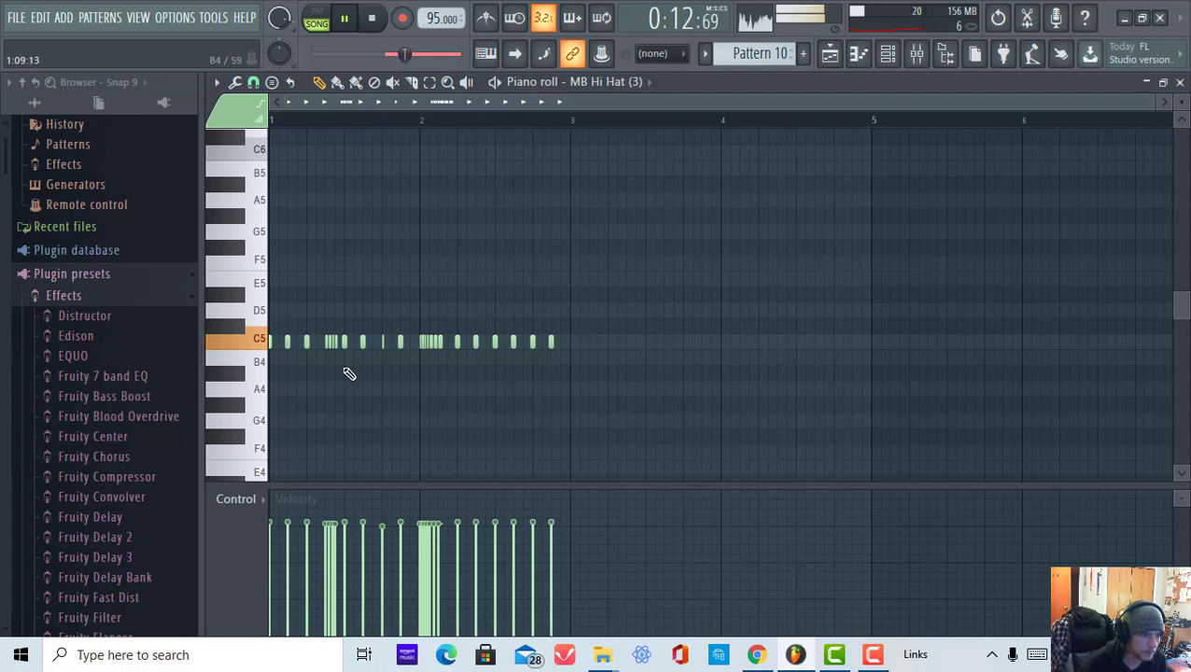
- Reorder the C5 hi-hat phrases so the six single hits from bar 2 open bar 1 and the section with the rolls follows from step 13
left_click_drag(451, 366, 269, 288)
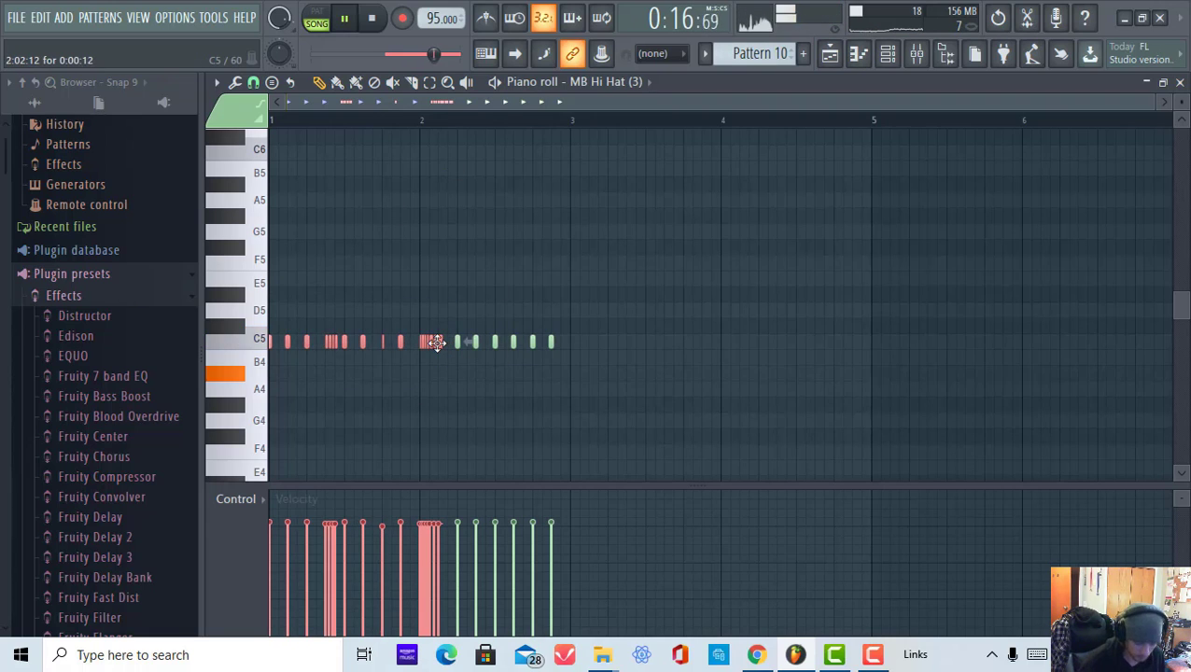
key("ctrl+Up")
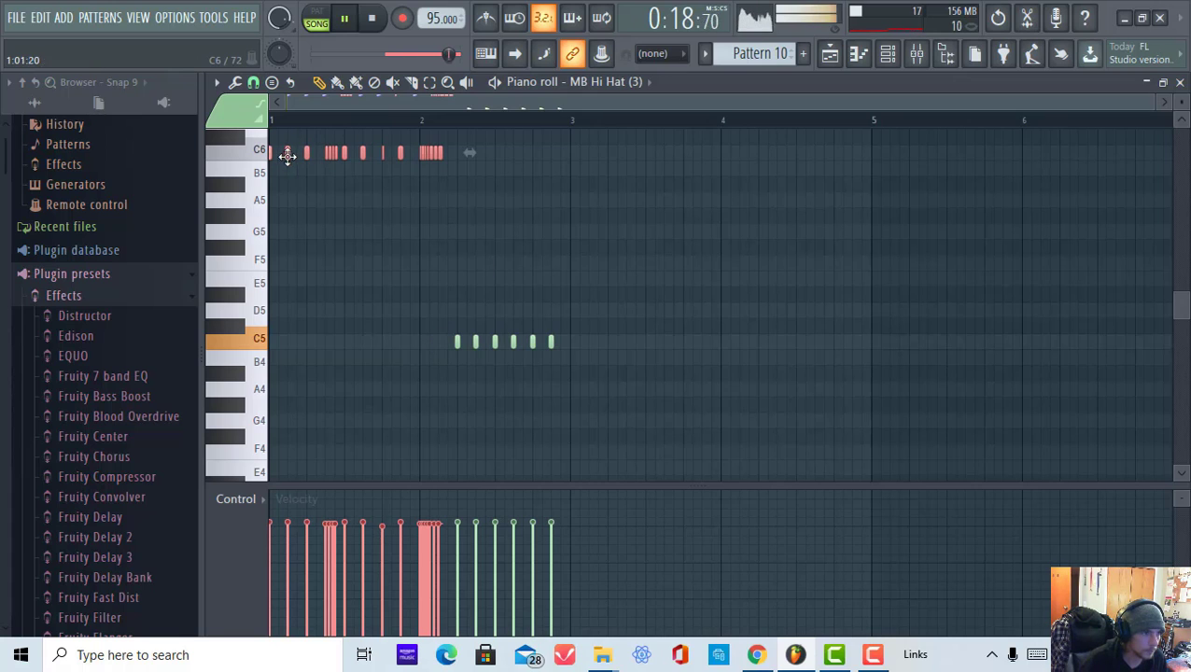
left_click_drag(302, 156, 438, 163)
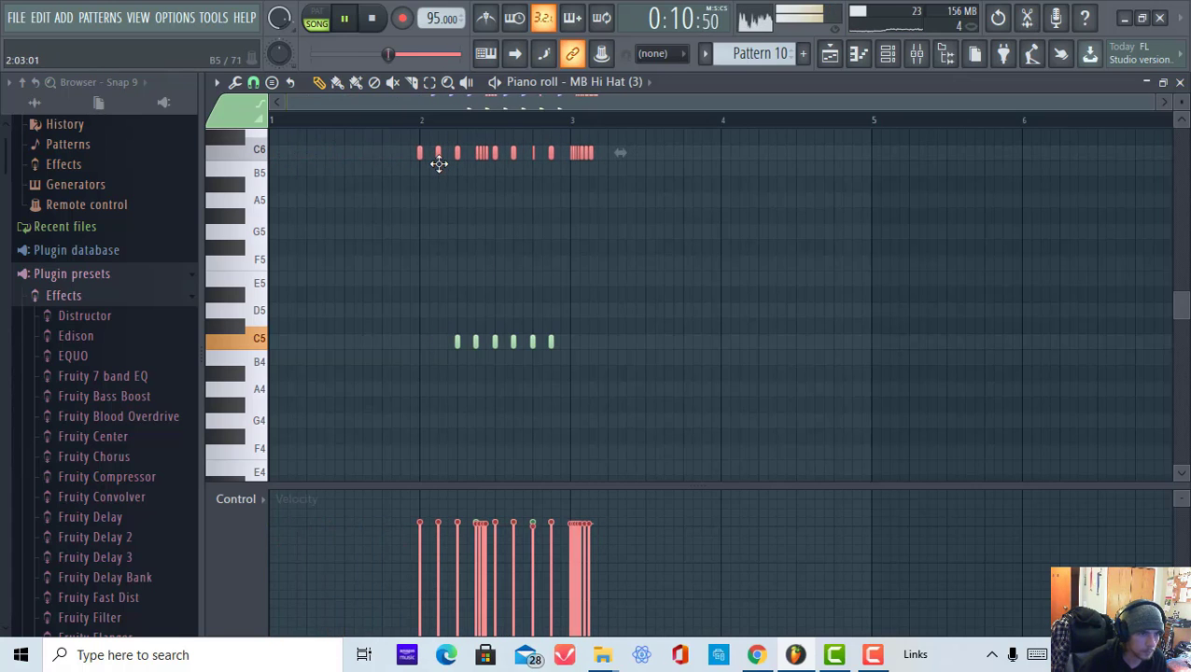
left_click_drag(584, 349, 442, 362)
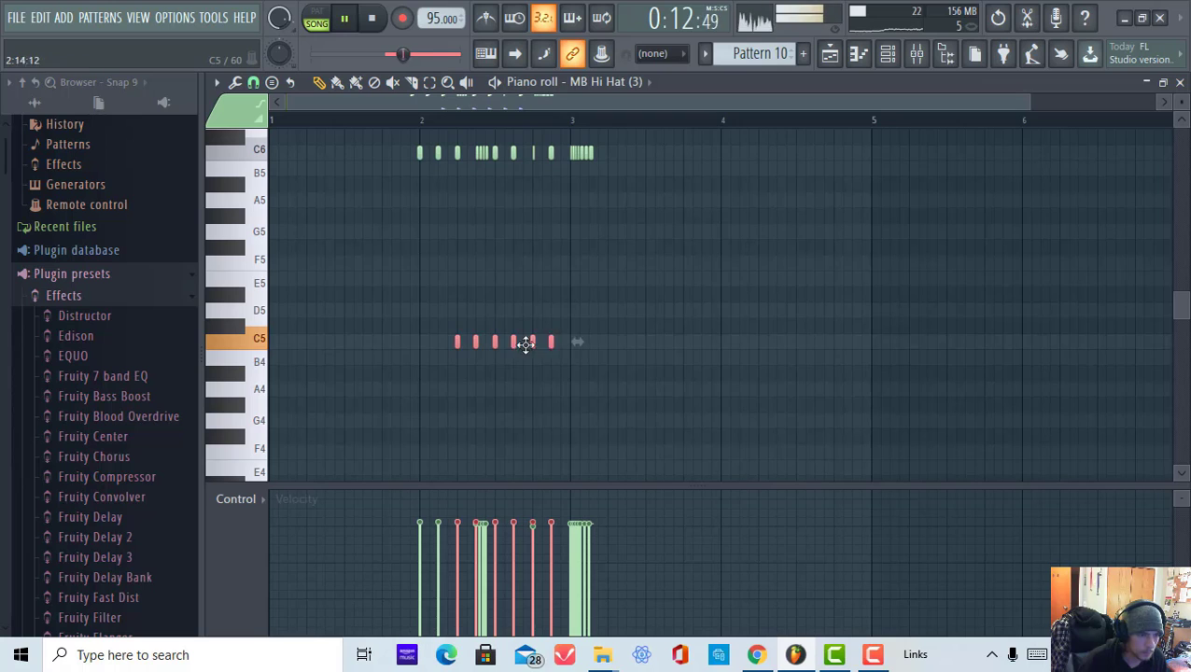
left_click_drag(525, 344, 233, 353)
left_click_drag(365, 161, 693, 131)
left_click_drag(589, 154, 552, 344)
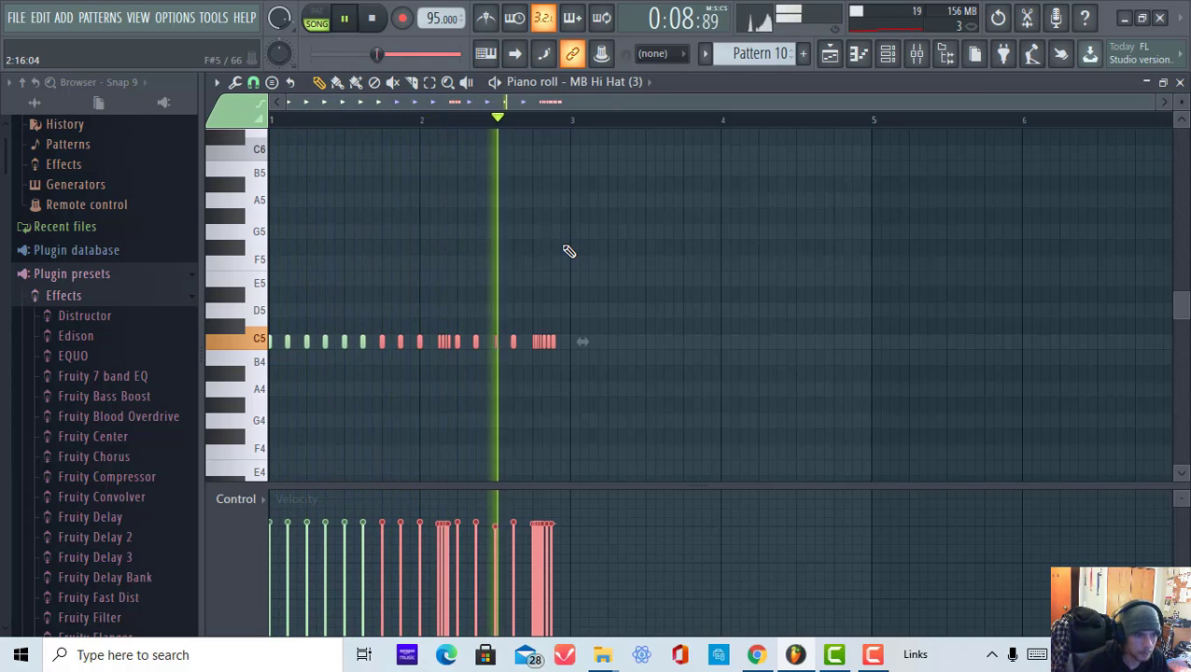
left_click(557, 372)
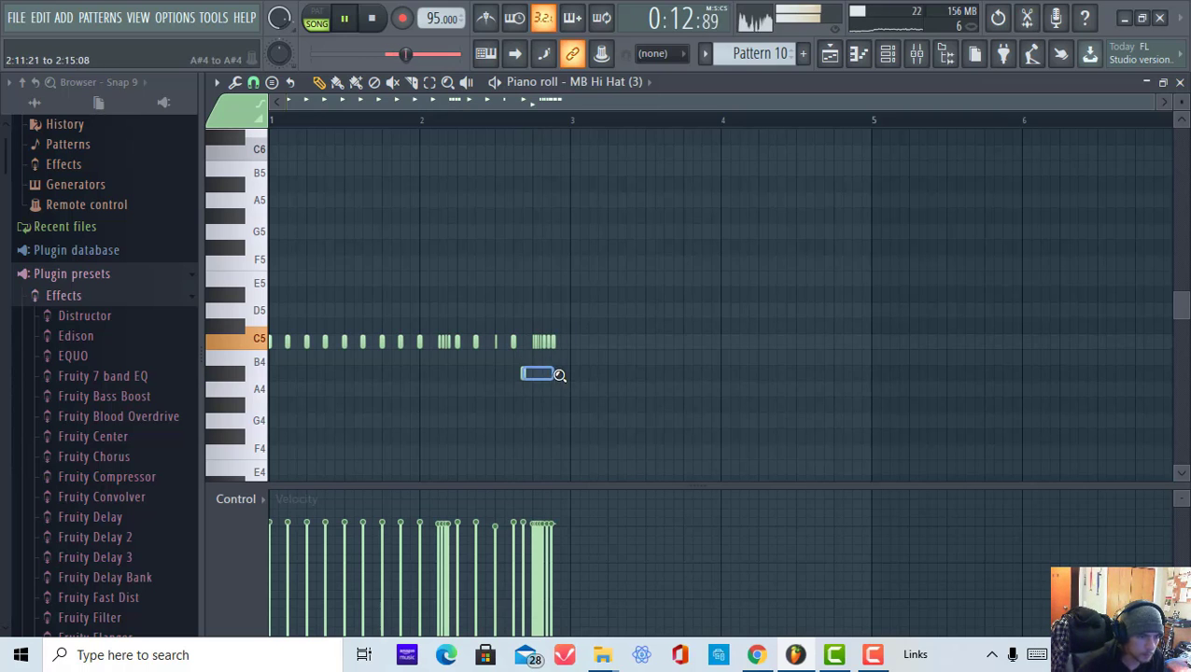
left_click_drag(559, 374, 467, 377)
right_click(543, 376, "ctrl")
right_click(880, 323)
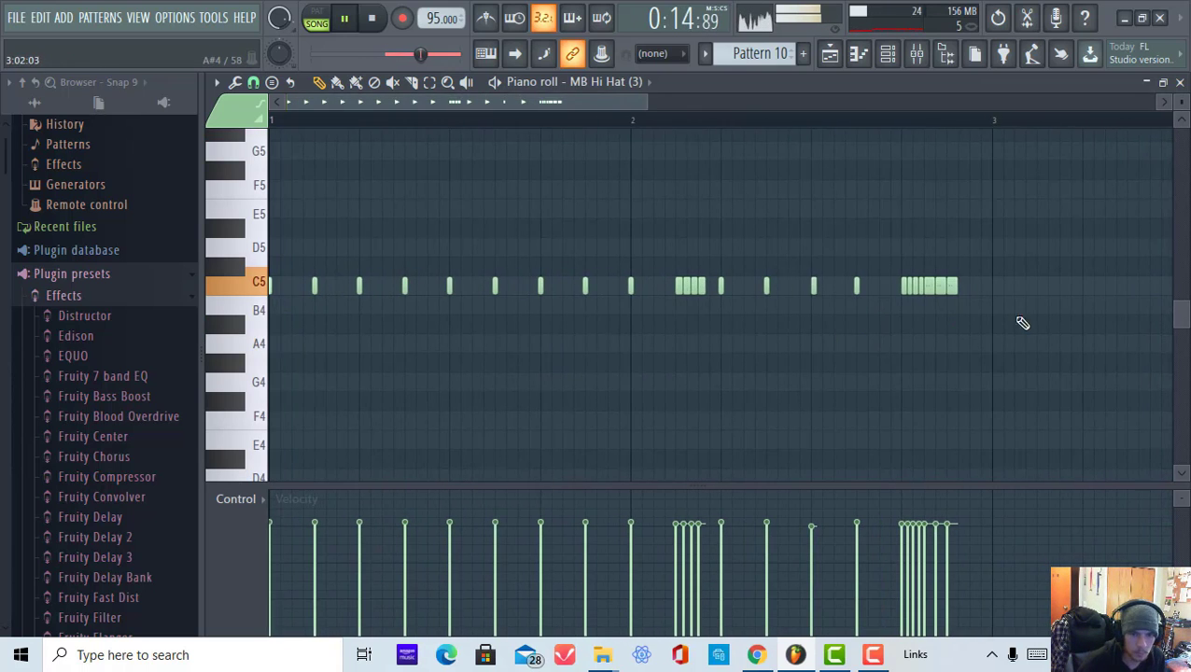
- Move the last hi-hat roll four steps earlier to step 9 of bar 2, removing the two single hits it overlaps
left_click_drag(920, 292, 829, 296)
right_click(813, 286)
right_click(856, 286)
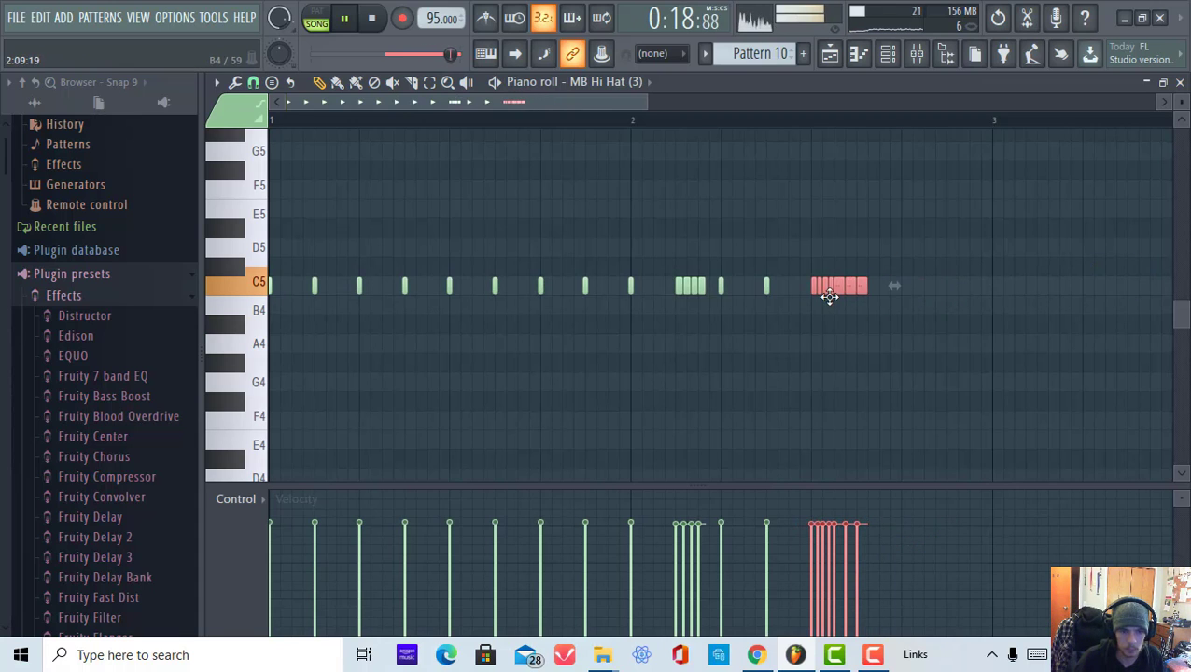
- Add single C5 hi-hat hits at steps 13 and 15 of bar 2 and audition the pattern
left_click(616, 120)
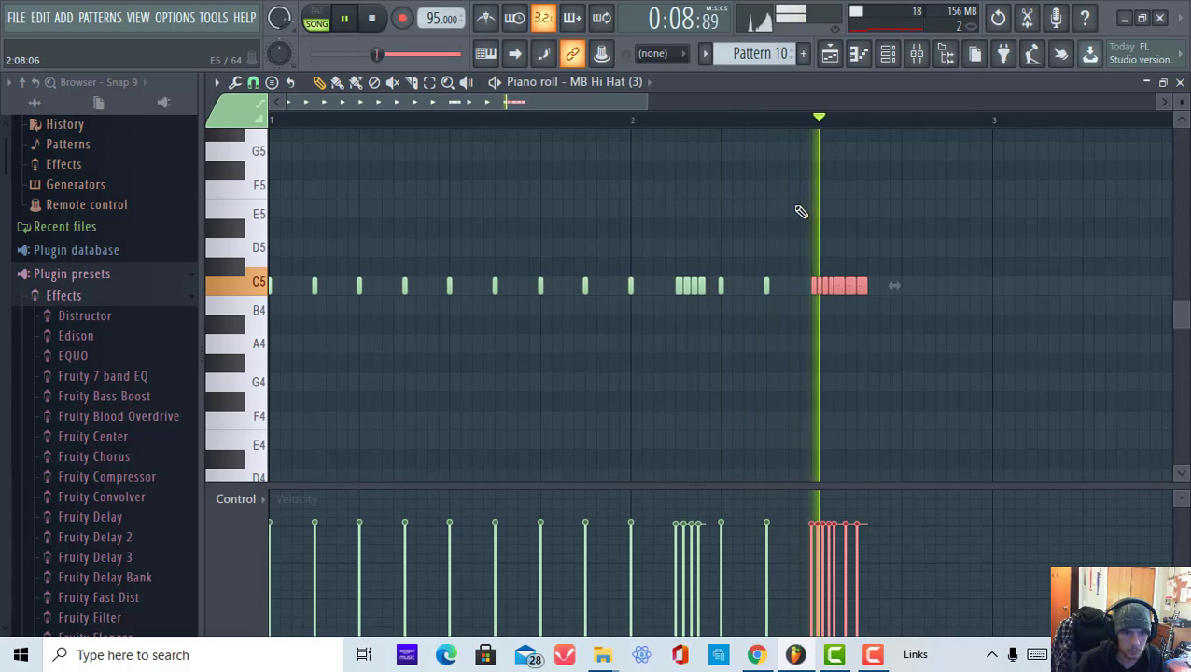
left_click(902, 287)
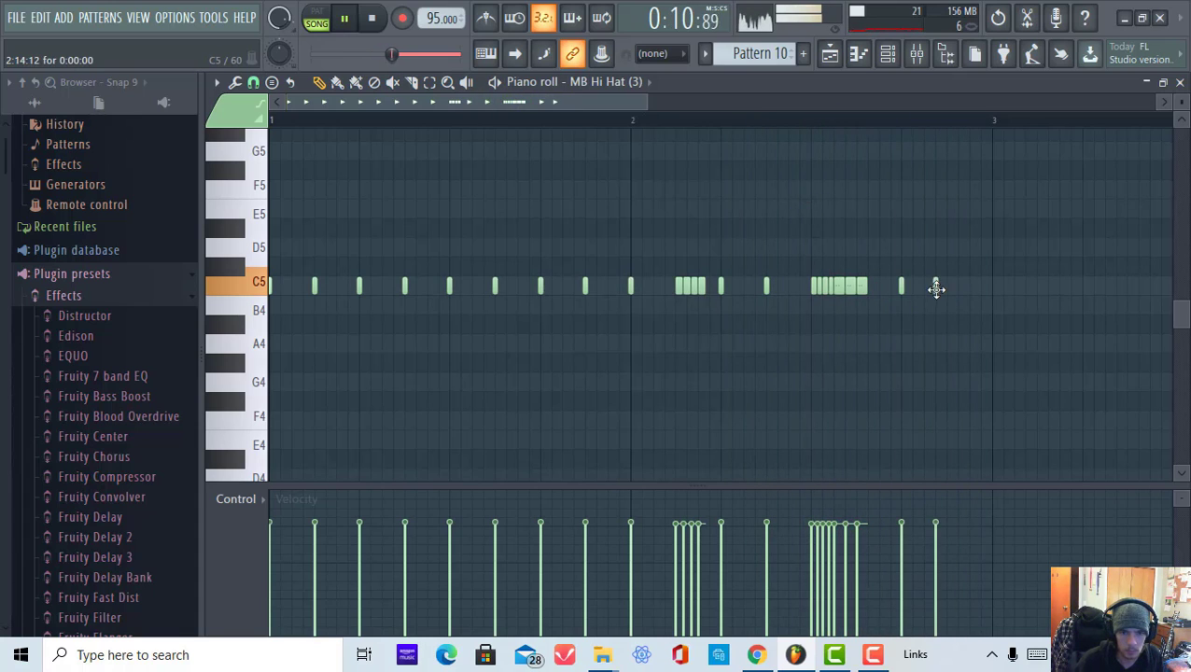
right_click(936, 287)
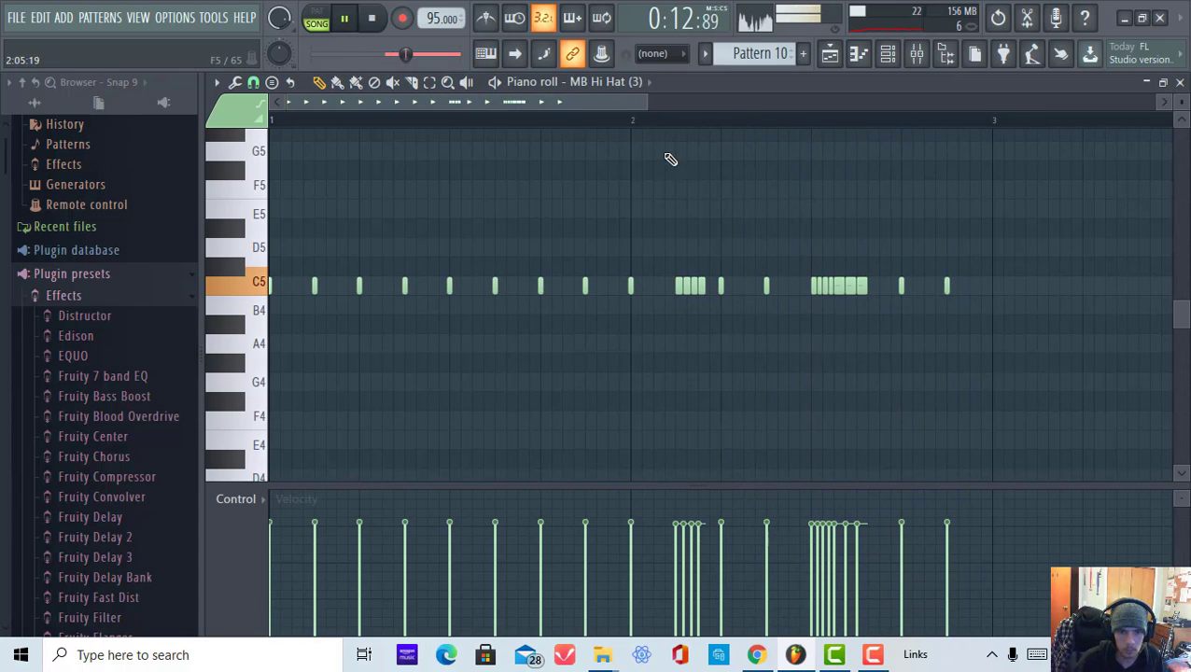
left_click(603, 119)
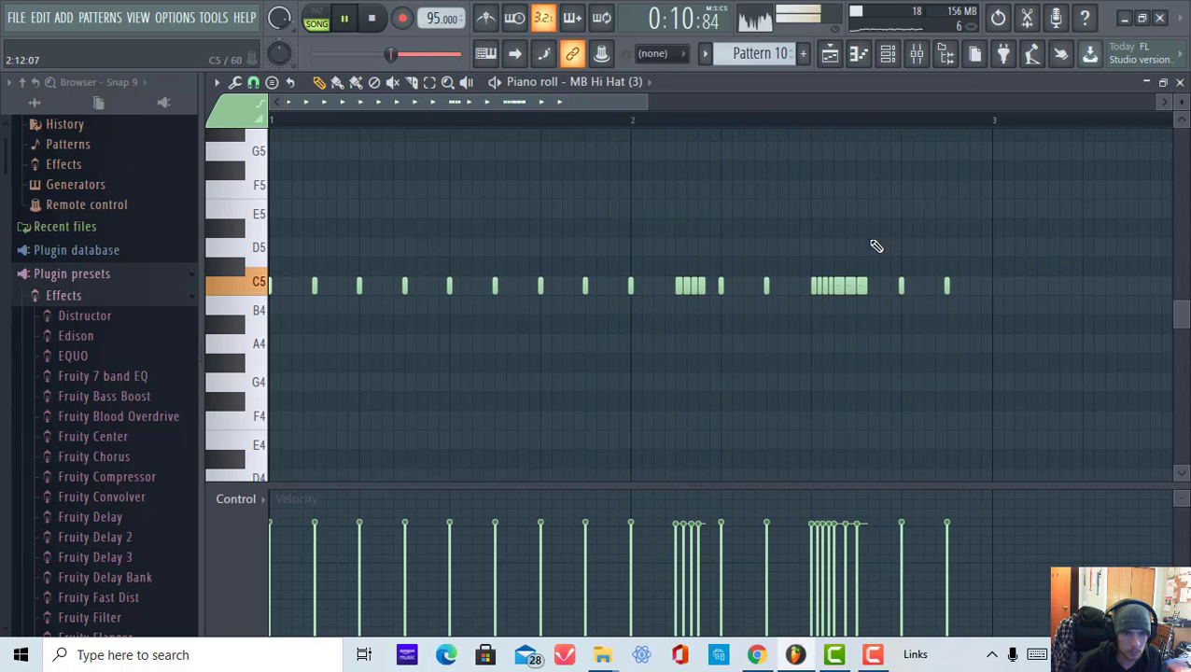
scroll(492, 183, "down", 4)
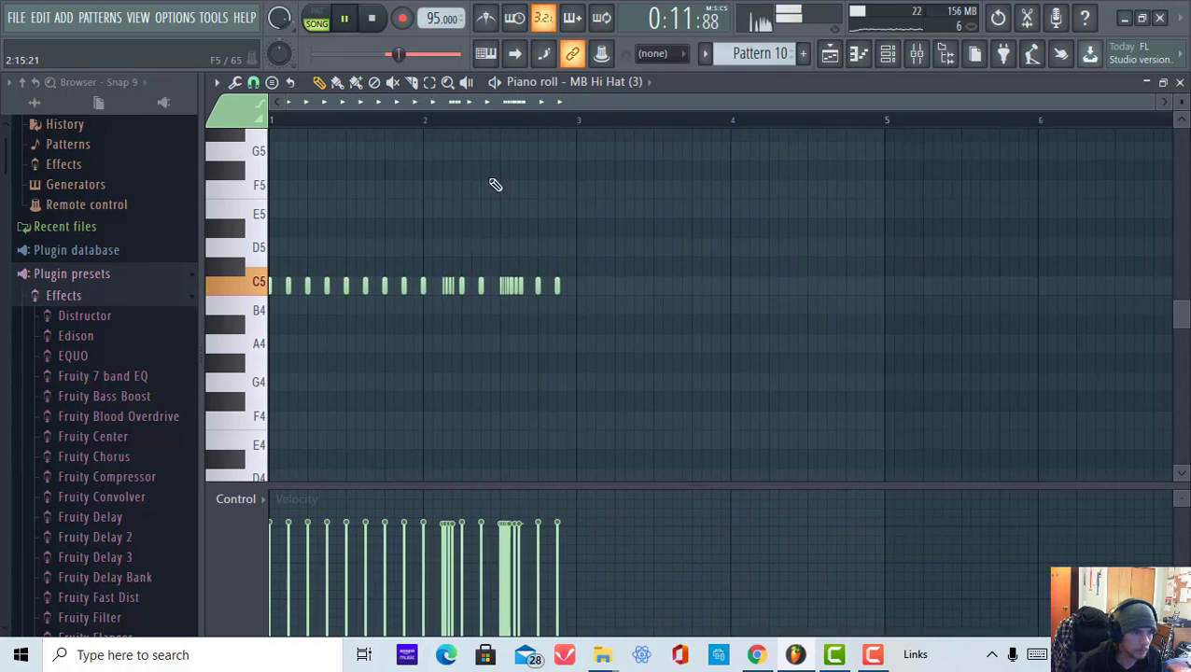
- In the playlist, select the whole arrangement for looping and shorten the first Pattern 3 clip on Track 3 by half a bar
left_click(845, 58)
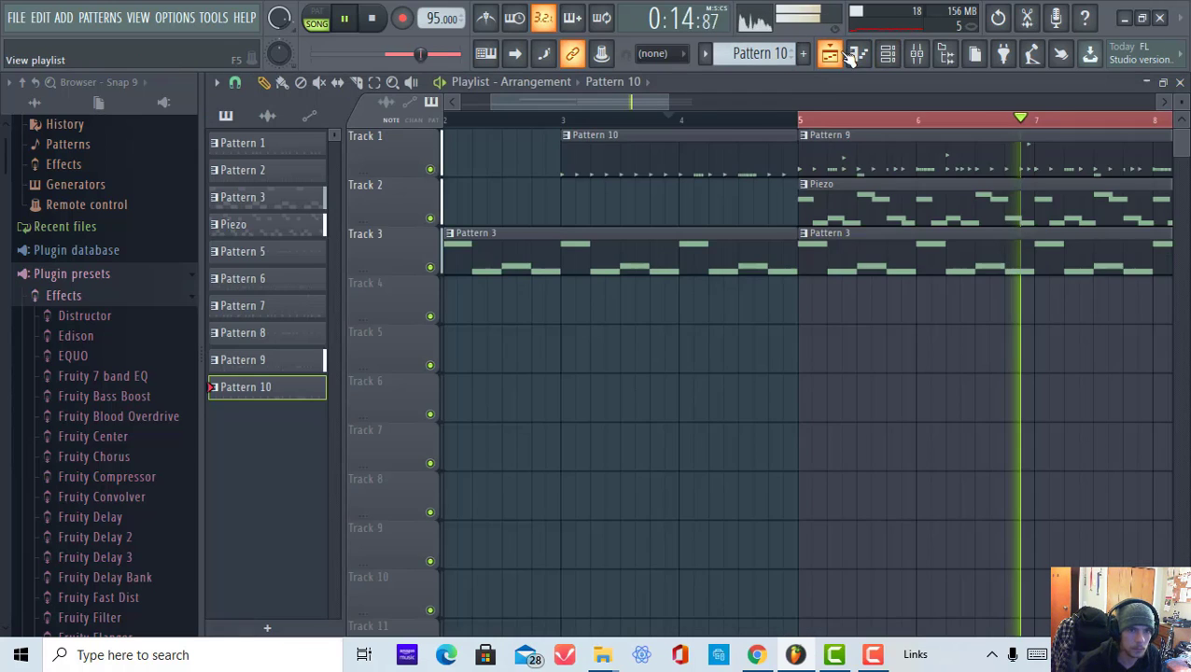
scroll(685, 121, "down", 3)
key("ctrl+a")
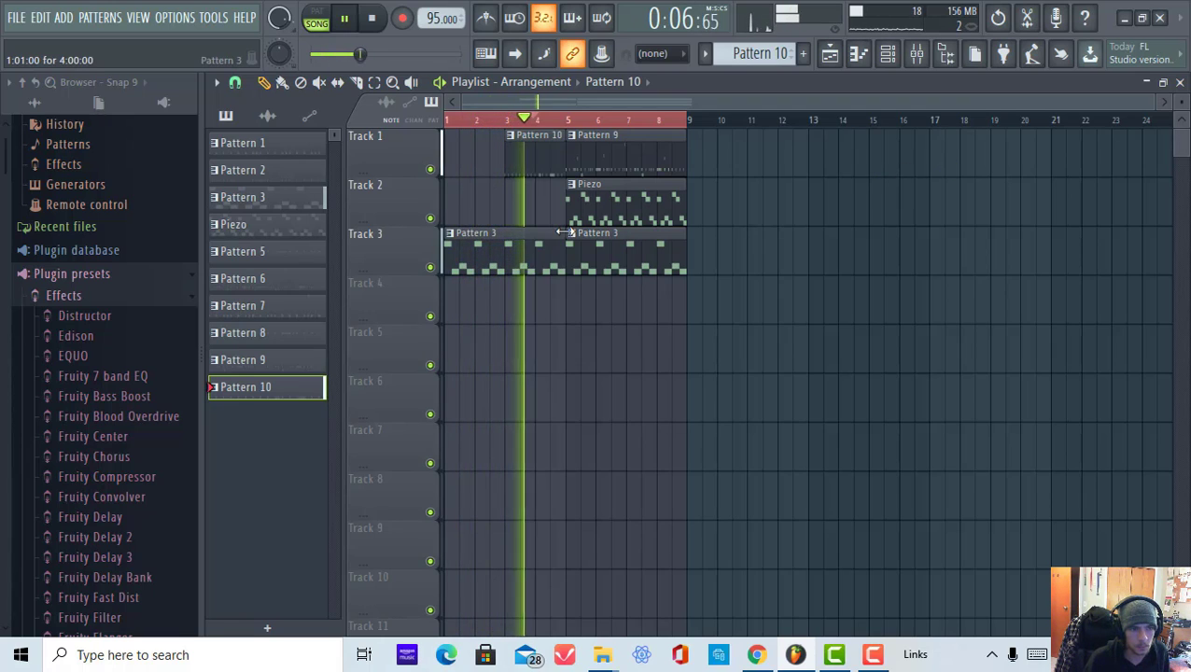
left_click_drag(563, 232, 548, 233)
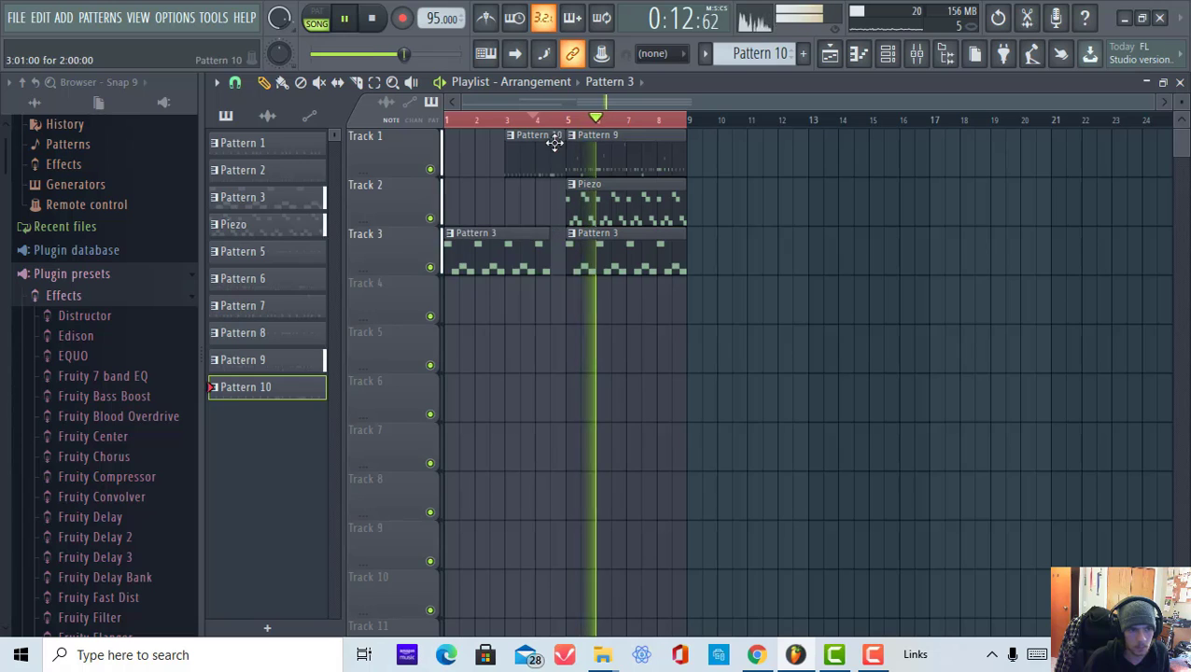
- Extend the first Pattern 3 clip on Track 3 so it ends at bar 5, auditioning the transition at each length
scroll(550, 133, "up", 5)
left_click(488, 121)
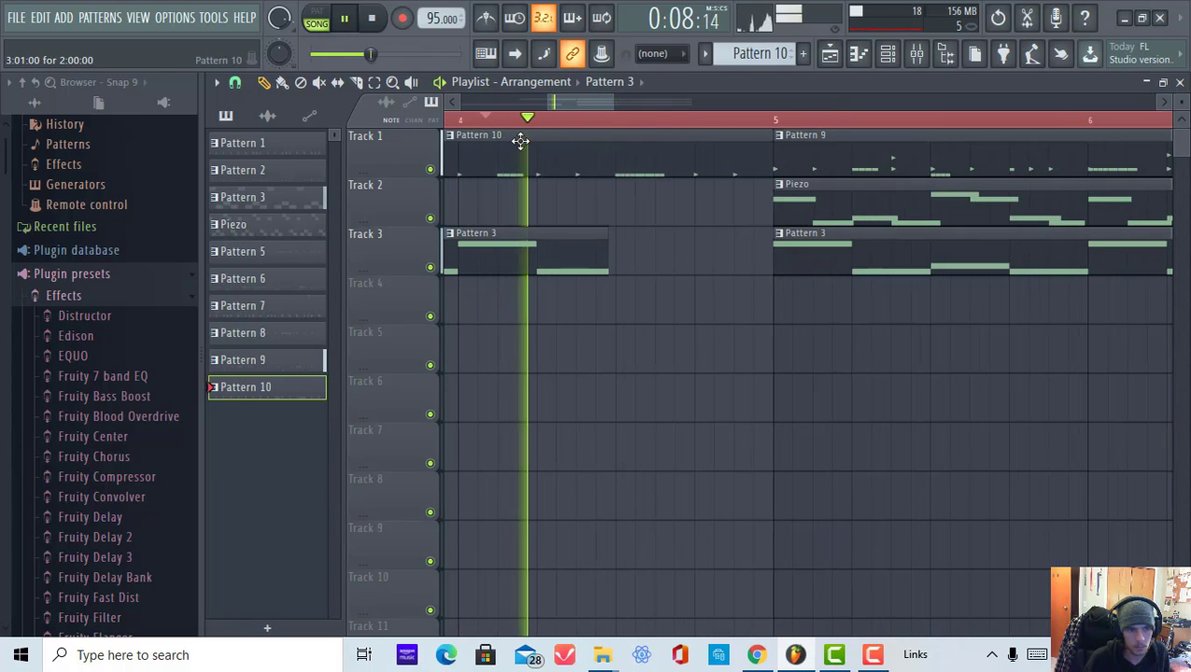
left_click_drag(609, 235, 691, 248)
left_click(578, 120)
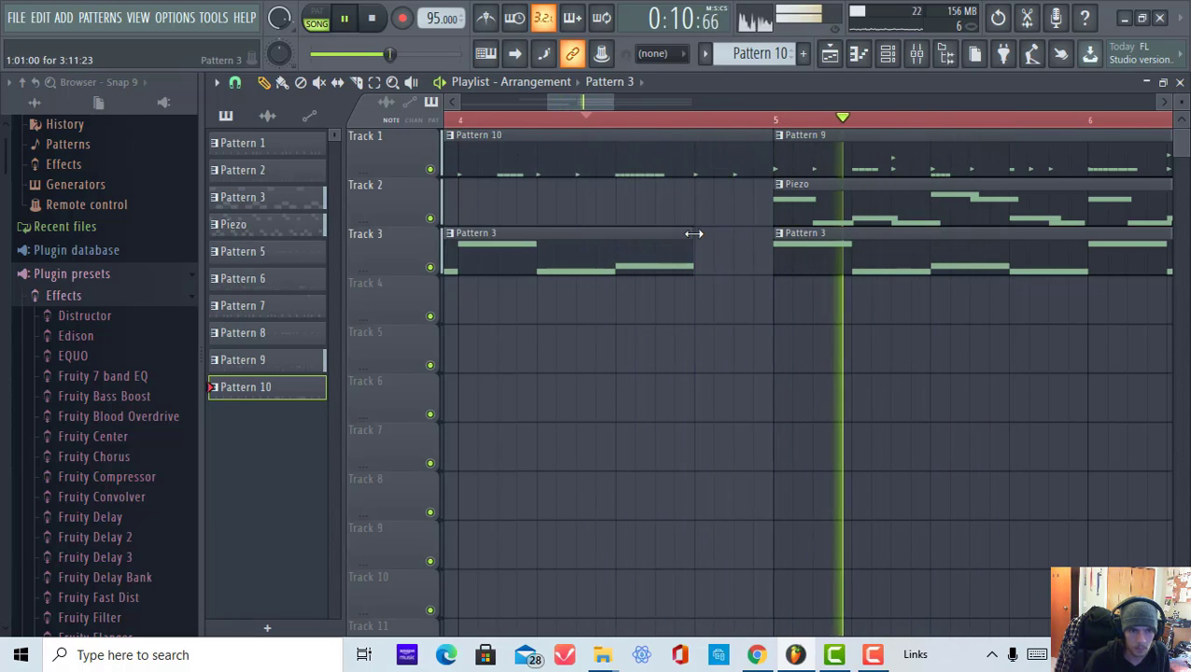
left_click_drag(694, 235, 772, 235)
left_click(576, 120)
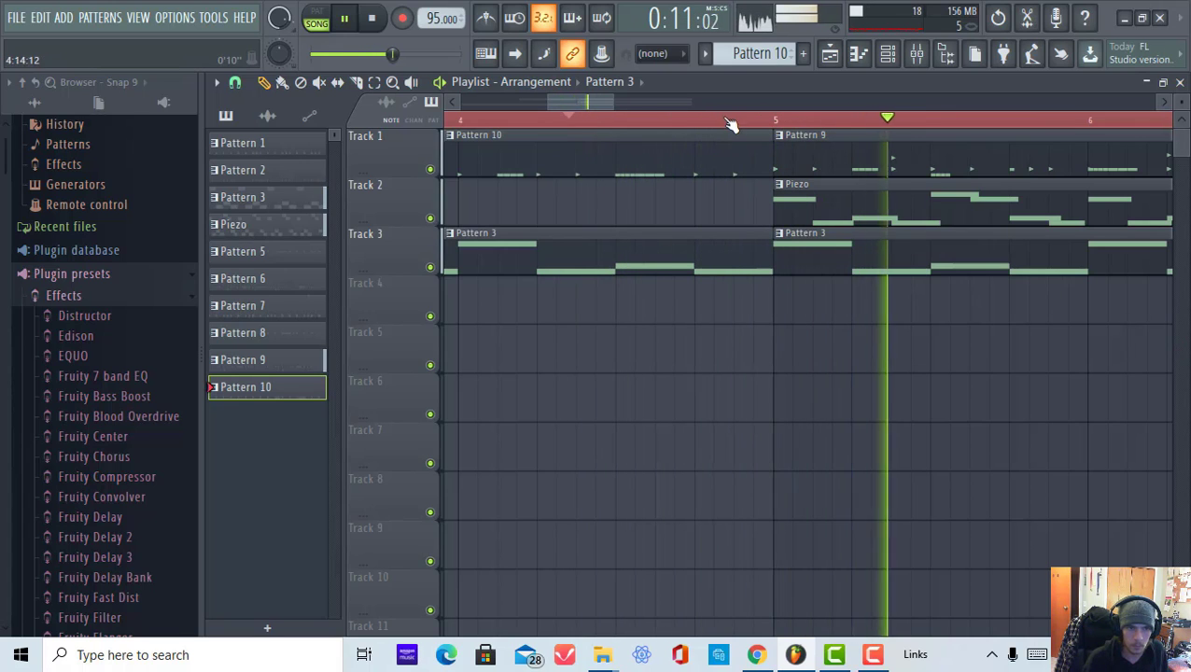
- Try trimming the Pattern 10 clip and the first Pattern 3 clip together by about one beat before bar 5, and audition the gap
scroll(733, 122, "down", 5)
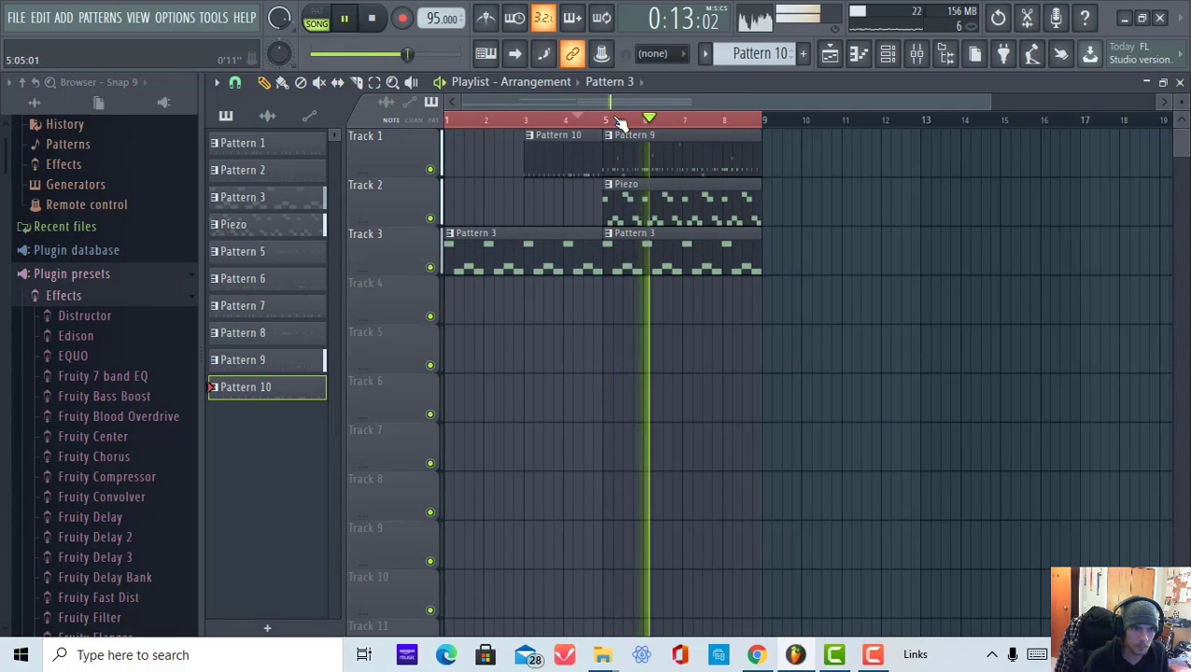
scroll(621, 125, "up", 2)
scroll(585, 245, "down", 2)
scroll(586, 250, "up", 1)
scroll(586, 249, "up", 1)
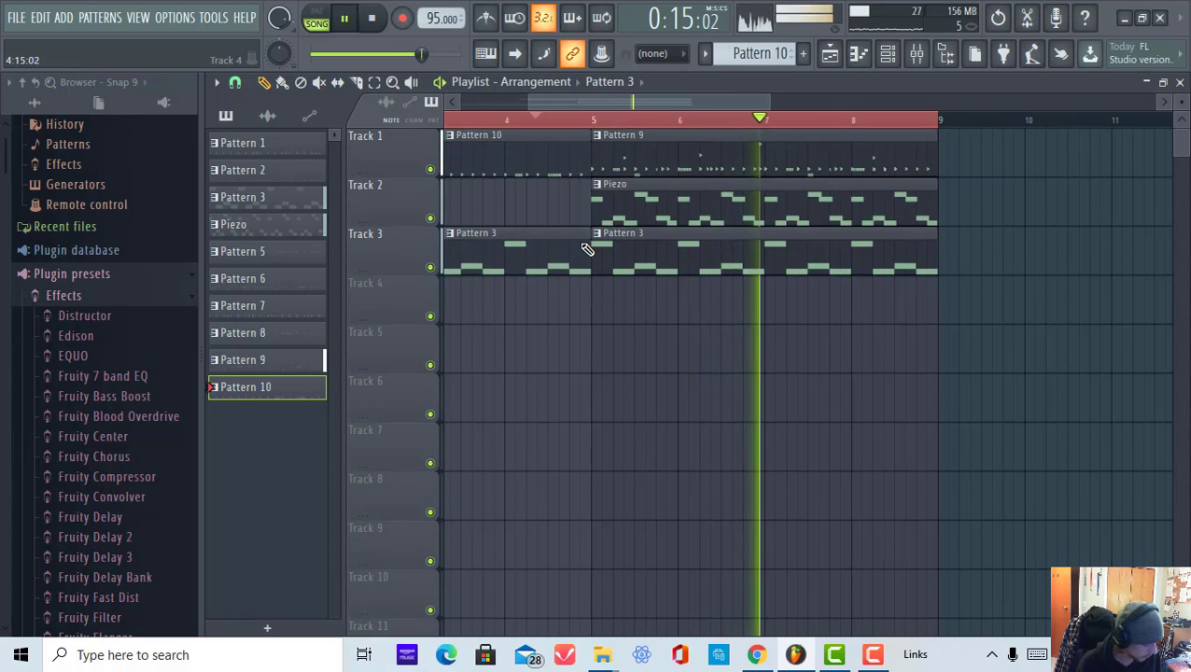
left_click_drag(572, 296, 578, 134)
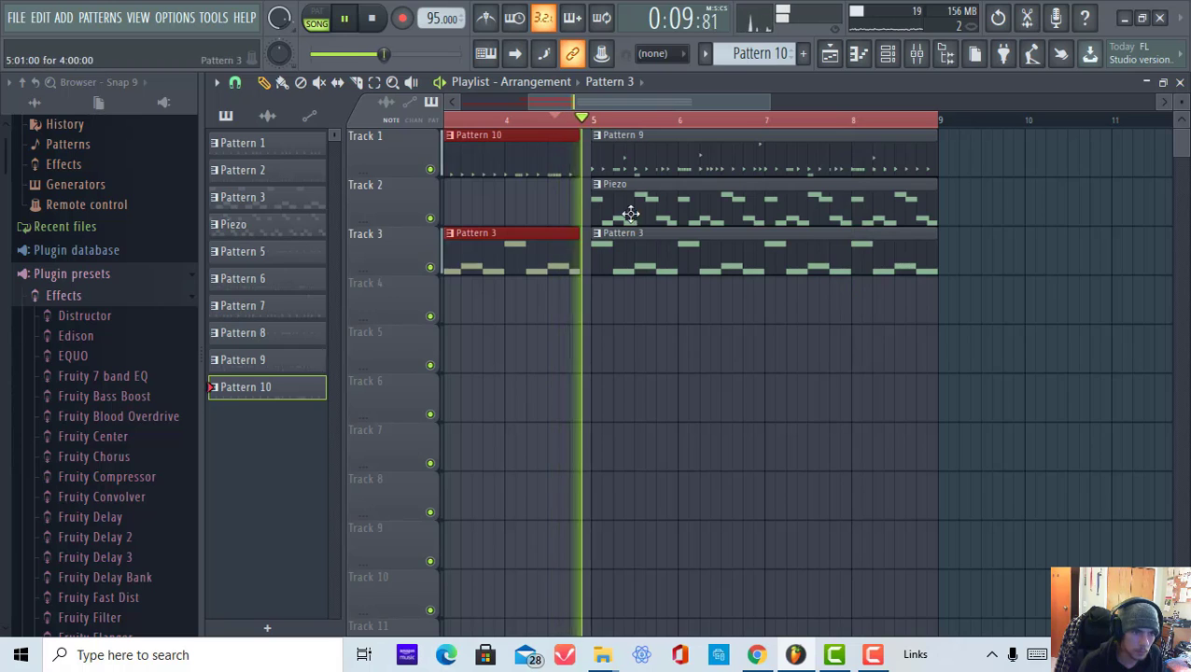
left_click_drag(578, 135, 563, 128)
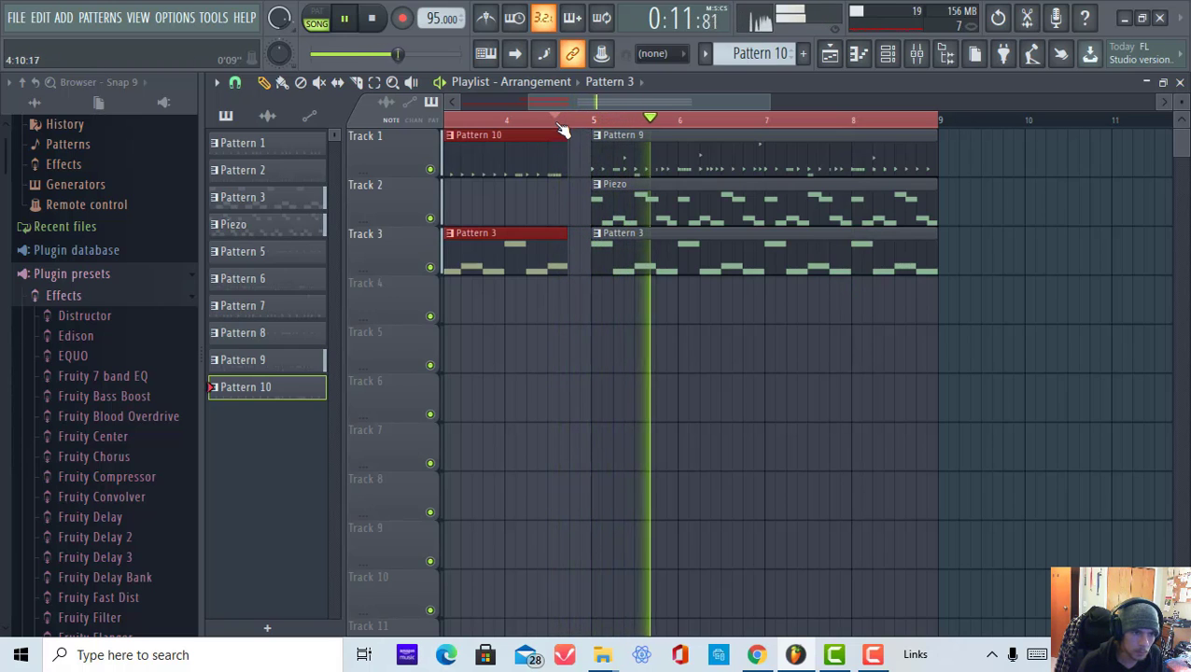
left_click(566, 120)
left_click(519, 120)
- Audition a slightly longer Pattern 10 clip against the trimmed Pattern 3 clip, and undo the trims before bar 5
scroll(827, 285, "down", 1)
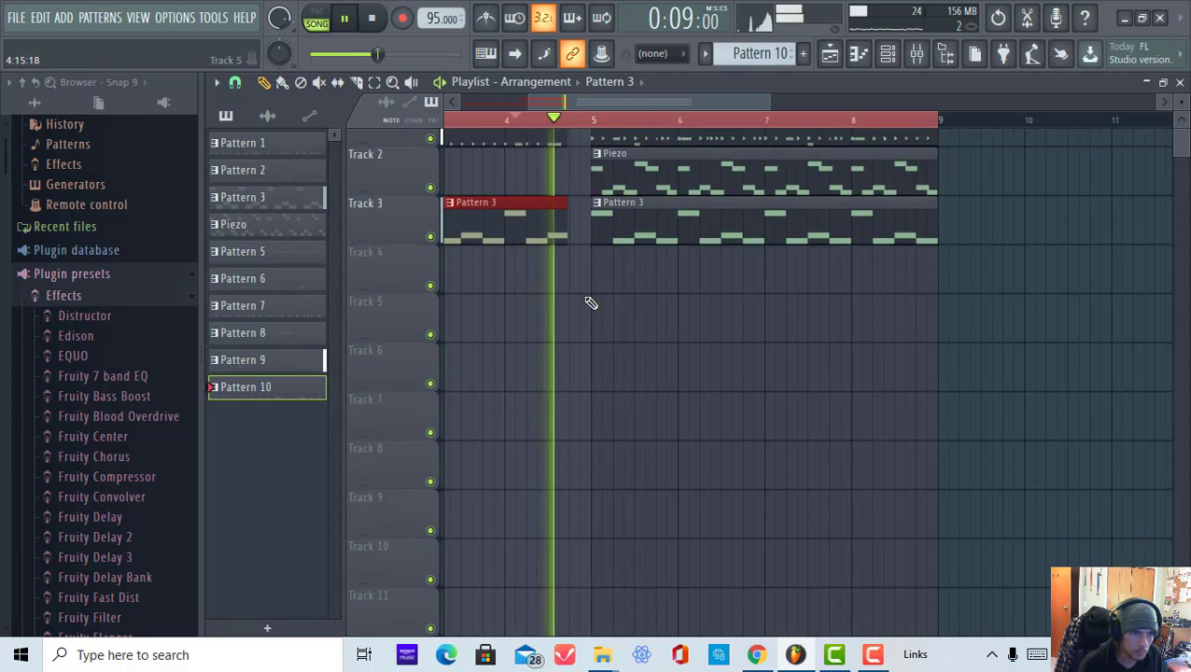
scroll(588, 299, "up", 1)
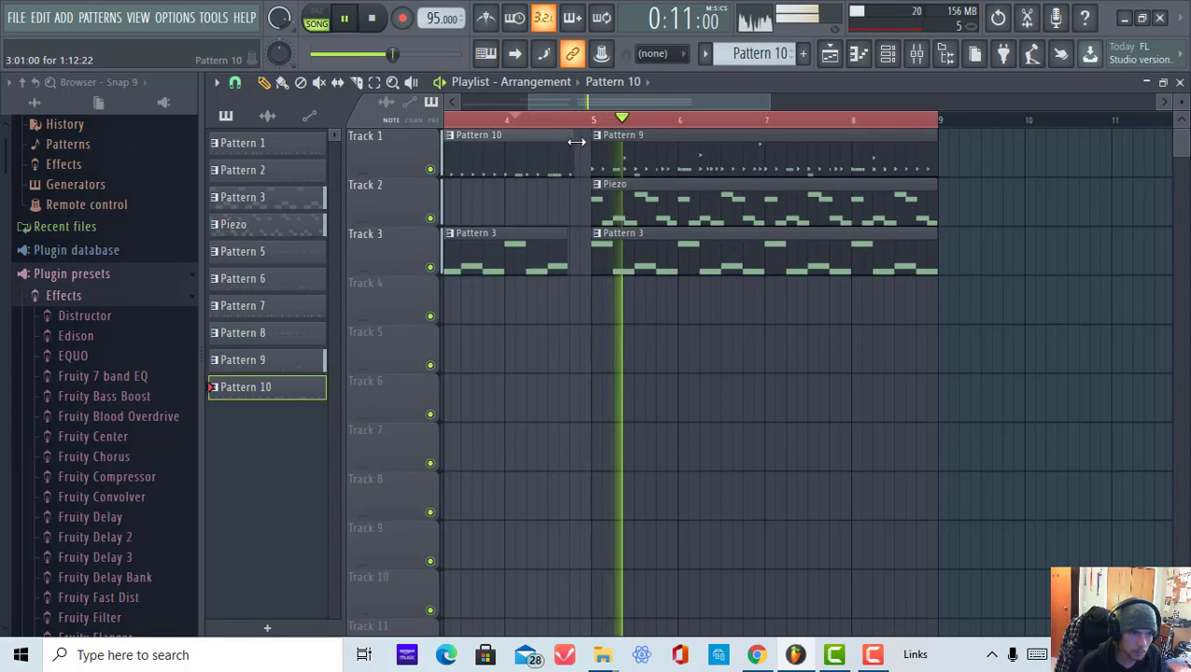
left_click(539, 119)
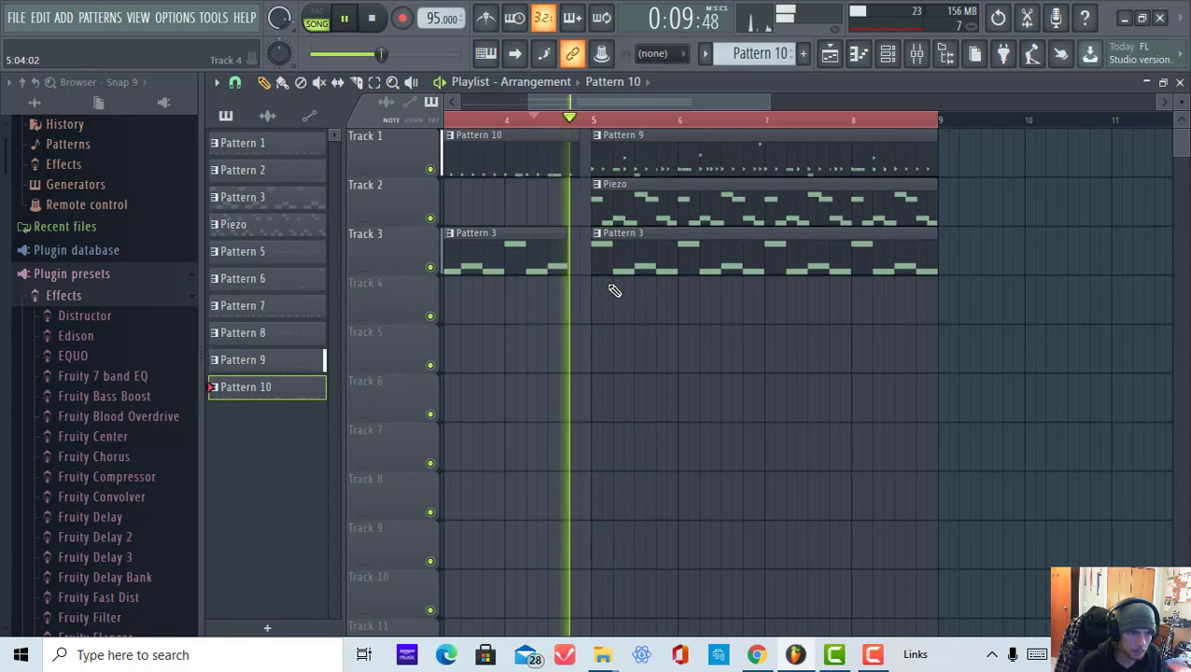
left_click(576, 245)
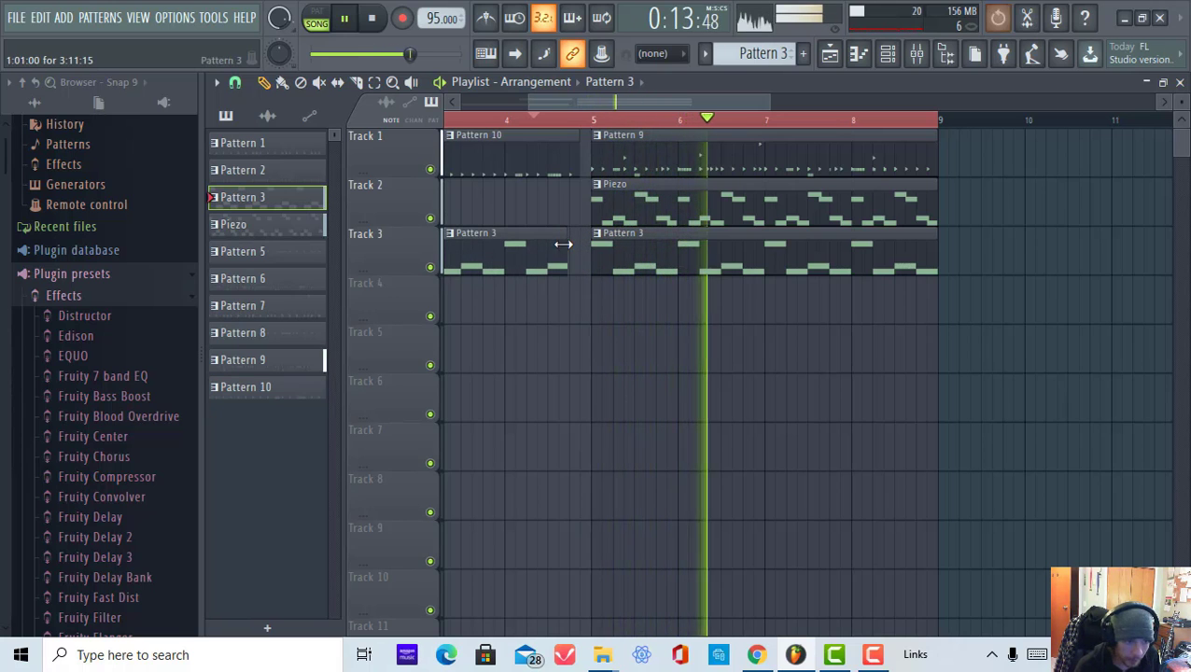
key("ctrl+z")
key("ctrl+z")
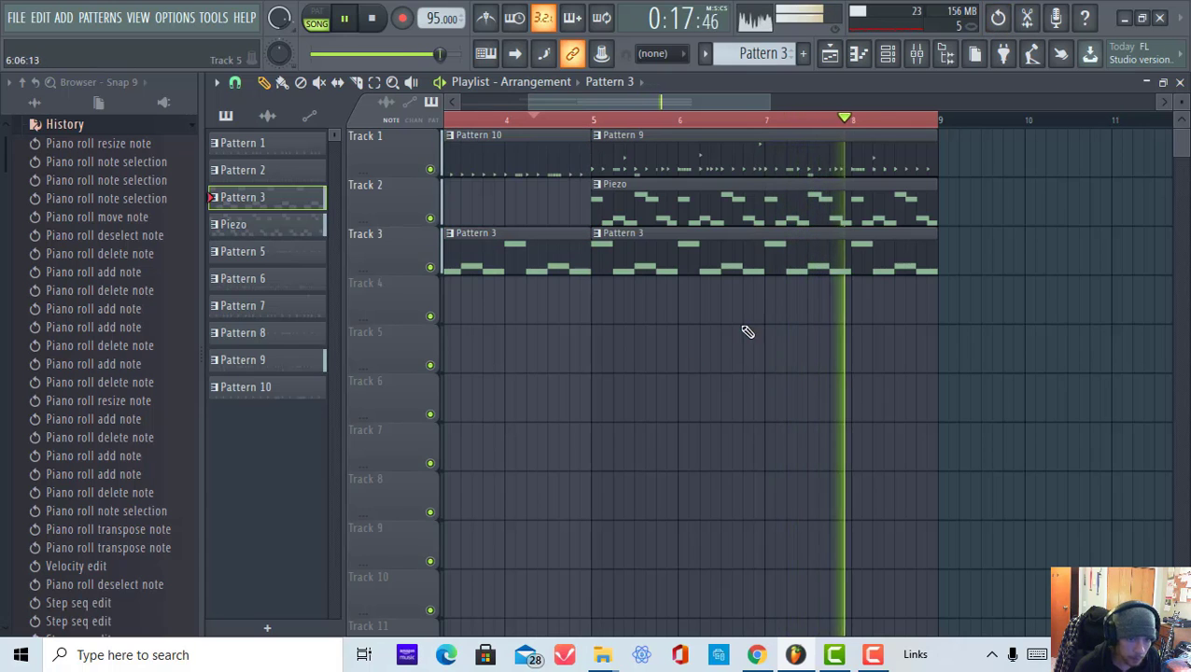
- Duplicate the Pattern 9, Piezo and Pattern 3 clips from bars 5–8 so the copies start at bar 9, and stop playback
scroll(787, 118, "down", 3)
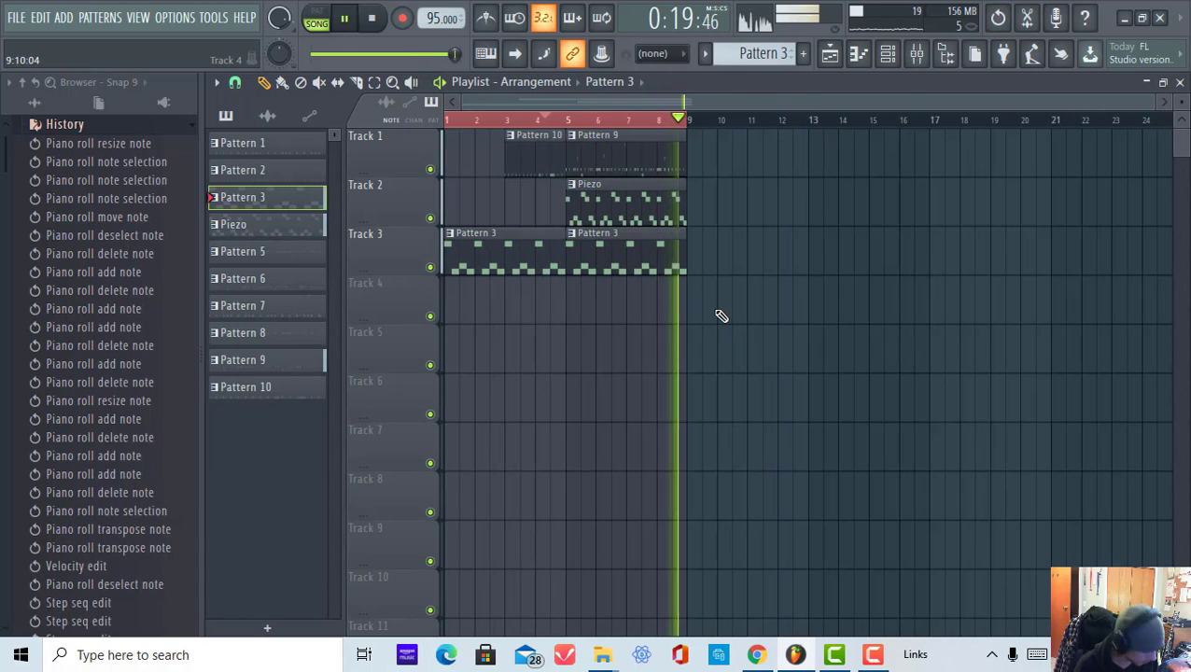
mouse_move(719, 317)
left_mouse_down()
mouse_move(567, 172)
mouse_move(702, 142)
left_mouse_up()
scroll(693, 124, "up", 5)
left_click_drag(824, 137, 848, 152)
scroll(791, 131, "up", 2)
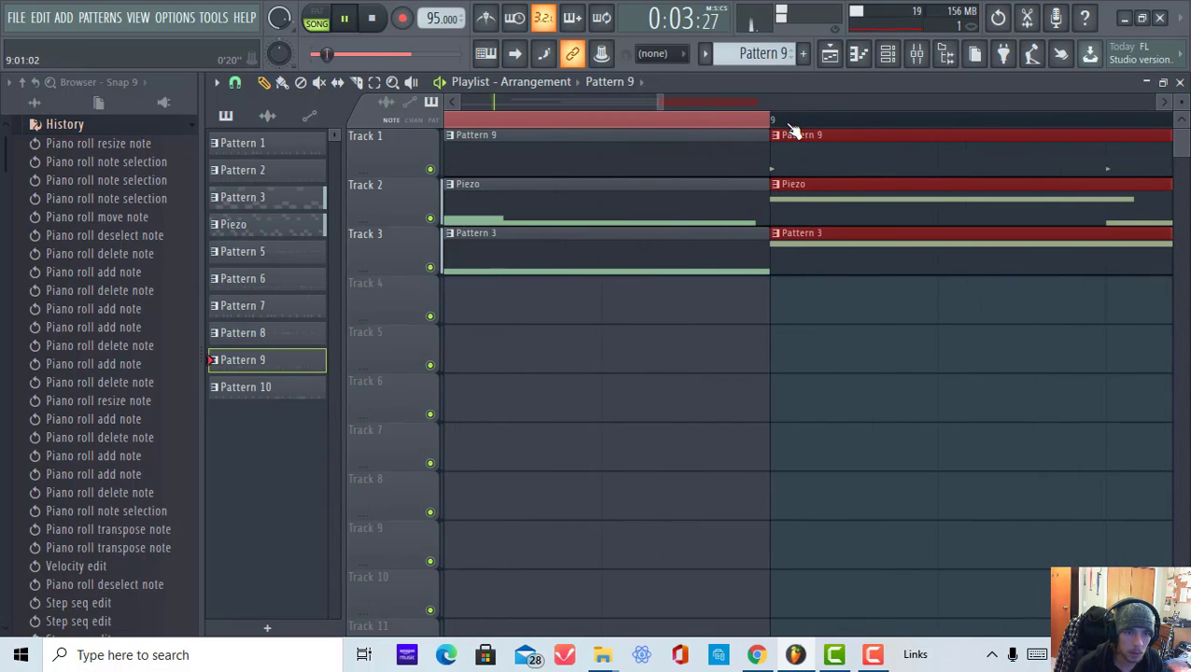
scroll(795, 131, "down", 4)
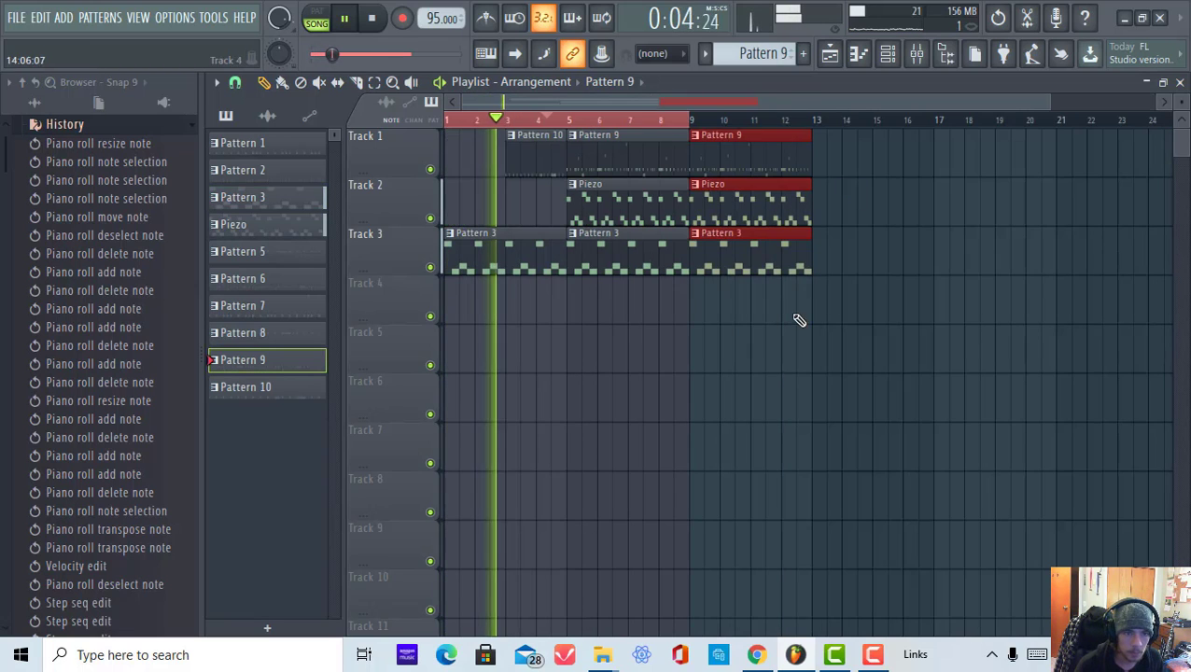
left_click(346, 21)
left_click(376, 24)
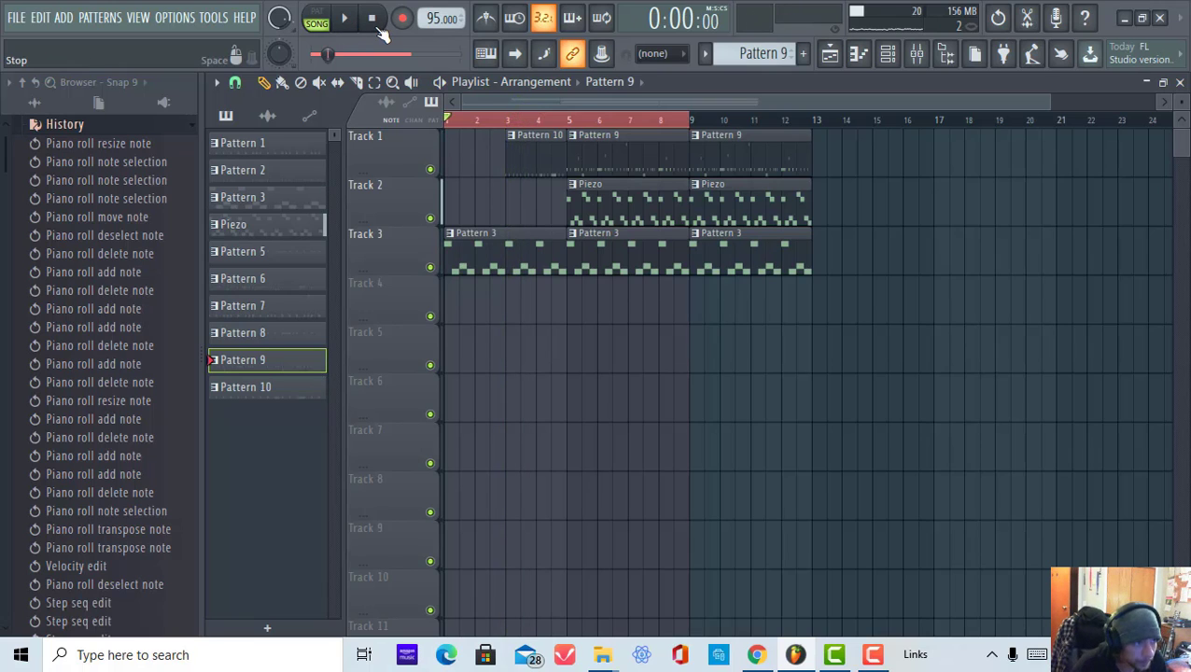